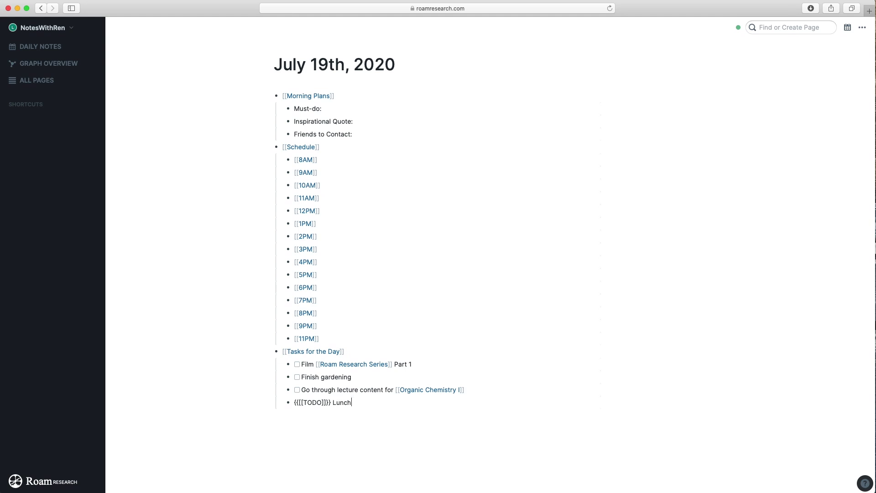
Add 'Dinner' and 'Workout' as checkbox to-dos after Lunch under Tasks for the Day
{"action": "key", "text": "Return"}
{"action": "type", "text": "/todo"}
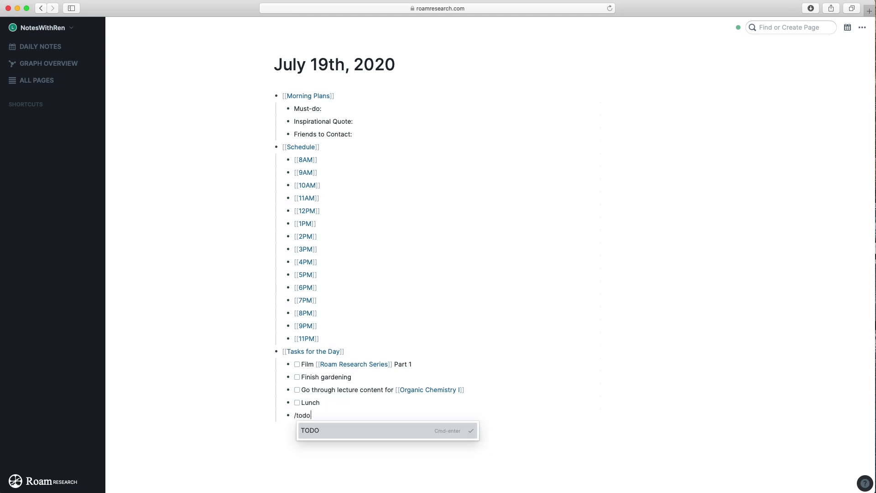
{"action": "key", "text": "Return"}
{"action": "type", "text": "Din"}
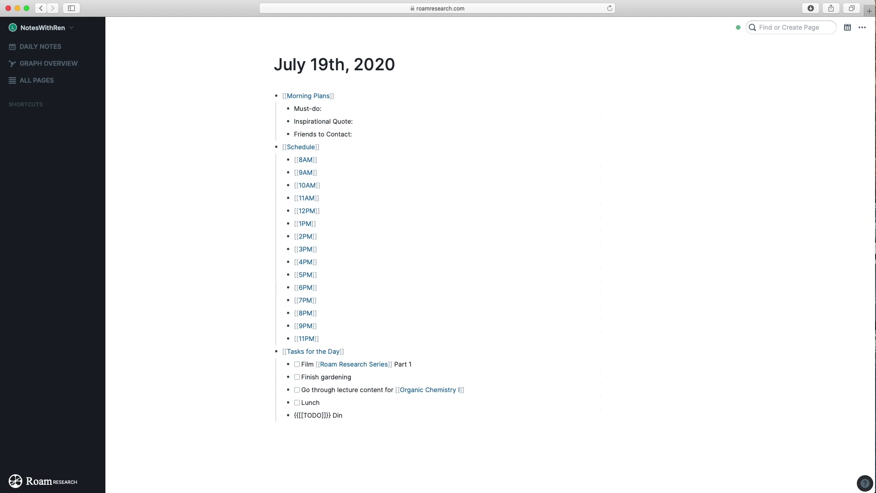
{"action": "type", "text": "ner"}
{"action": "key", "text": "Return"}
{"action": "type", "text": "/todo"}
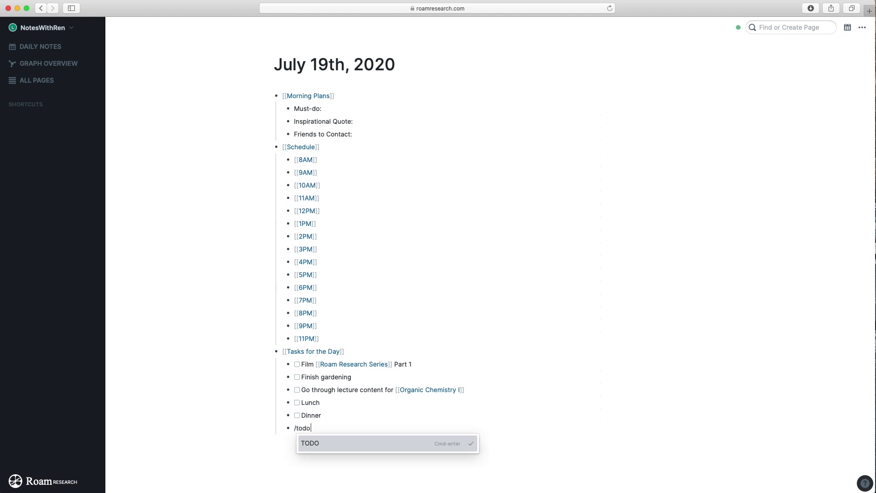
{"action": "key", "text": "Return"}
{"action": "type", "text": "Workout"}
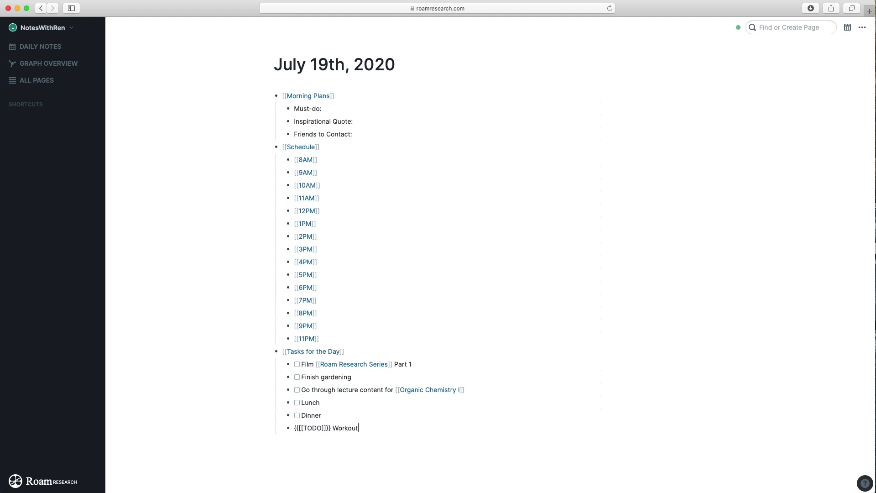
{"action": "key", "text": "Return"}
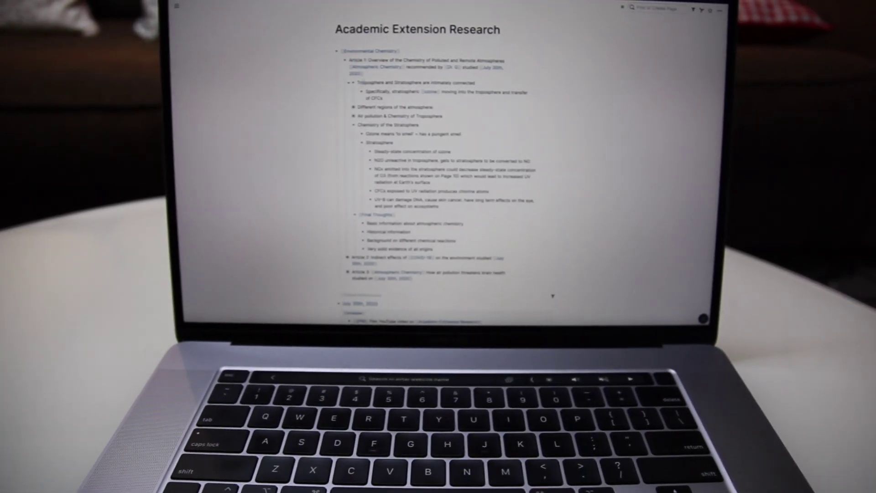
Title Article 1 'Overview of the Chemistry of Polluted and Remote Atmospheres' and nest 'Troposphere and Stratosphere are intimately connected'
{"action": "left_click", "coordinate": [350, 107]}
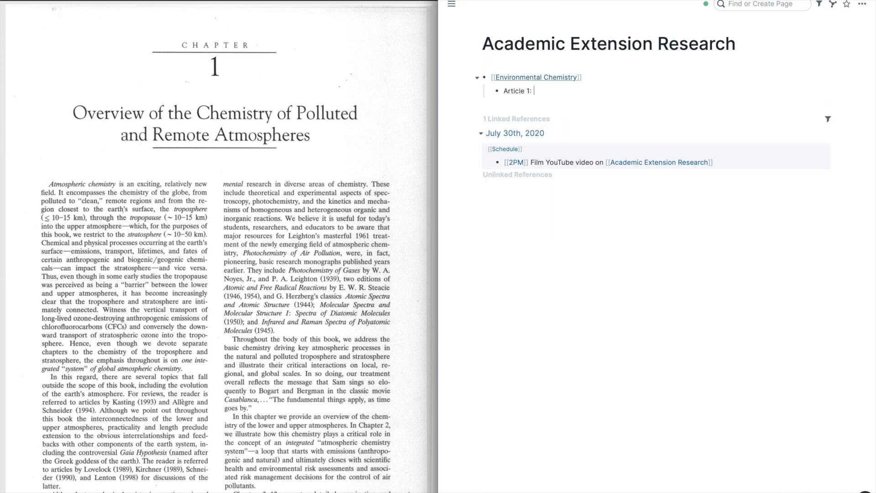
{"action": "type", "text": "Overview of the Chemistry of Polluted and Remote Atmospheres"}
{"action": "key", "text": "Return"}
{"action": "key", "text": "Tab"}
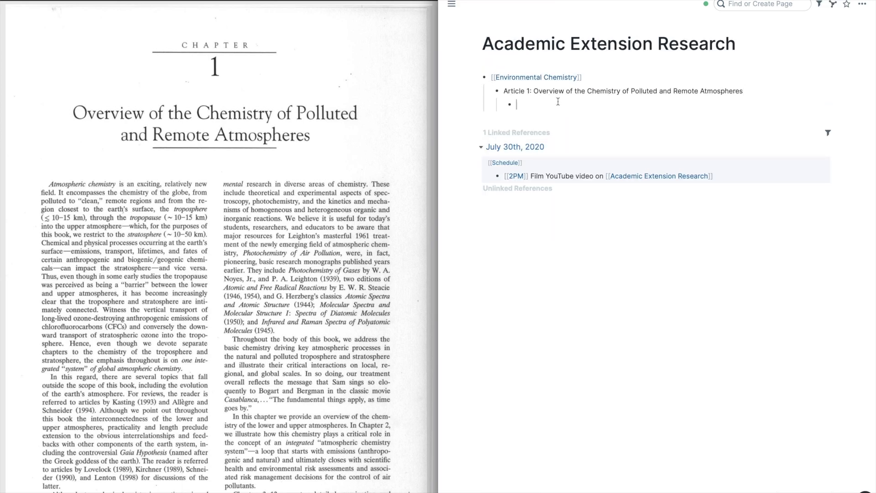
{"action": "type", "text": "Troposphere and Stratosphere are intimately connected"}
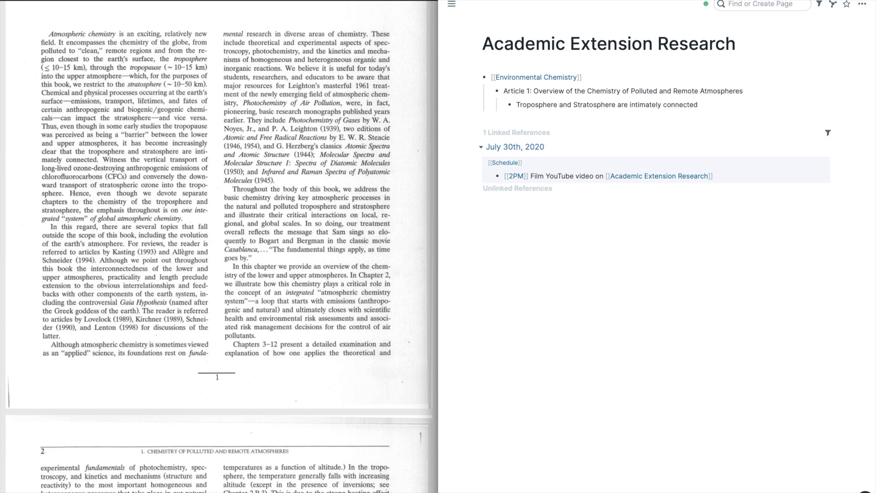
{"action": "key", "text": "Return"}
{"action": "key", "text": "Tab"}
Finish the stratospheric ozone transfer note and add to-do 'Academic Extension Research on [[Environmental Chemistry]]'
{"action": "type", "text": "Specifically, stratospheric ozone transfer"}
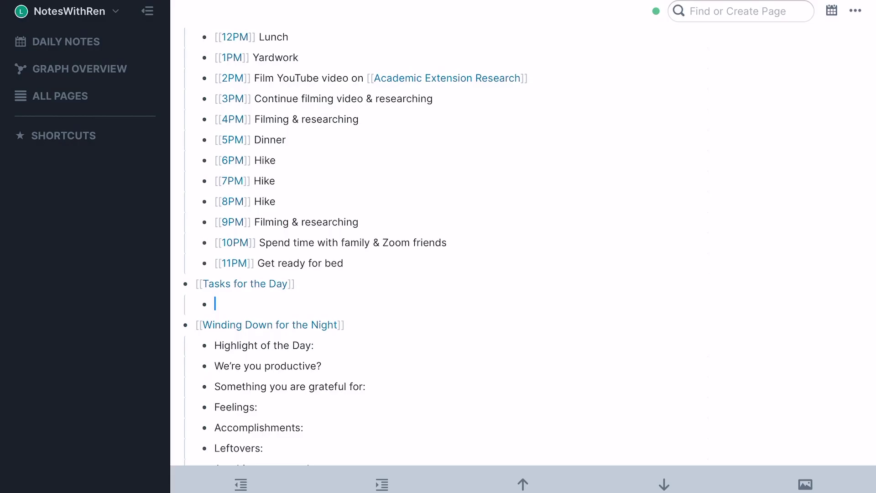
{"action": "type", "text": "/todo"}
{"action": "key", "text": "Return"}
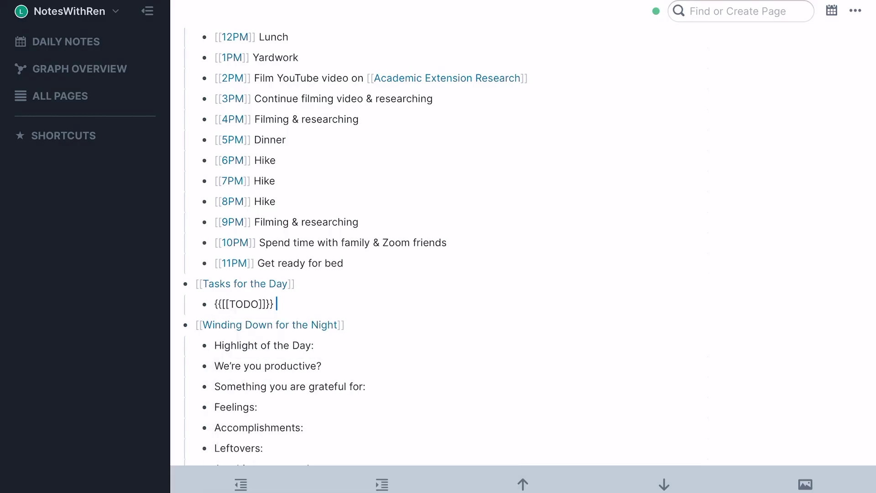
{"action": "type", "text": "A"}
{"action": "type", "text": "cademic Extension Research"}
{"action": "type", "text": " on [[Env"}
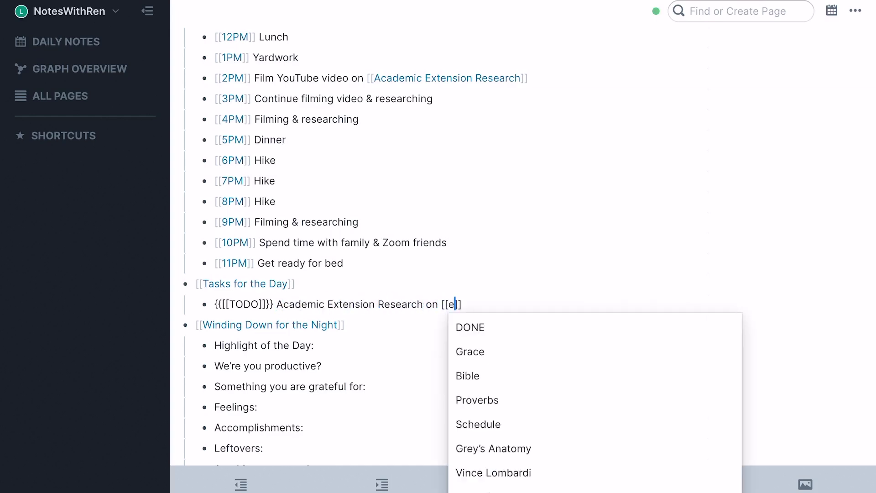
{"action": "key", "text": "Return"}
Add a second to-do, 'Film YouTube video'
{"action": "key", "text": "Return"}
{"action": "type", "text": "/"}
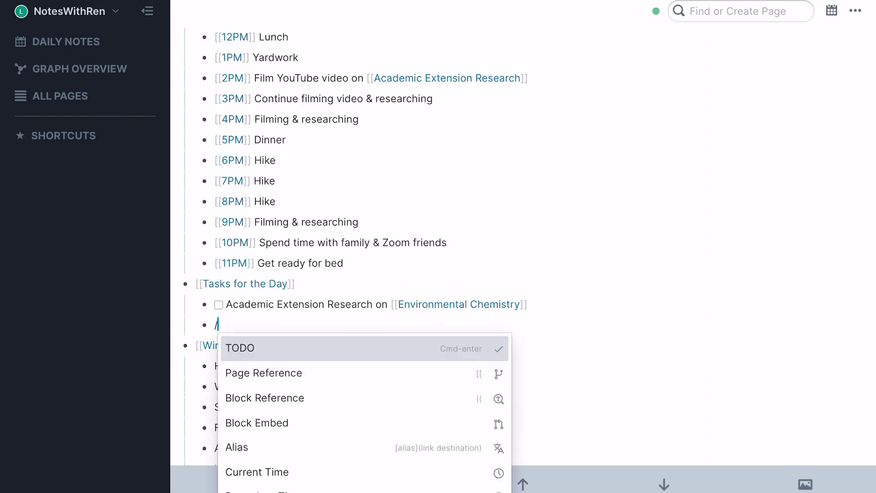
{"action": "key", "text": "Return"}
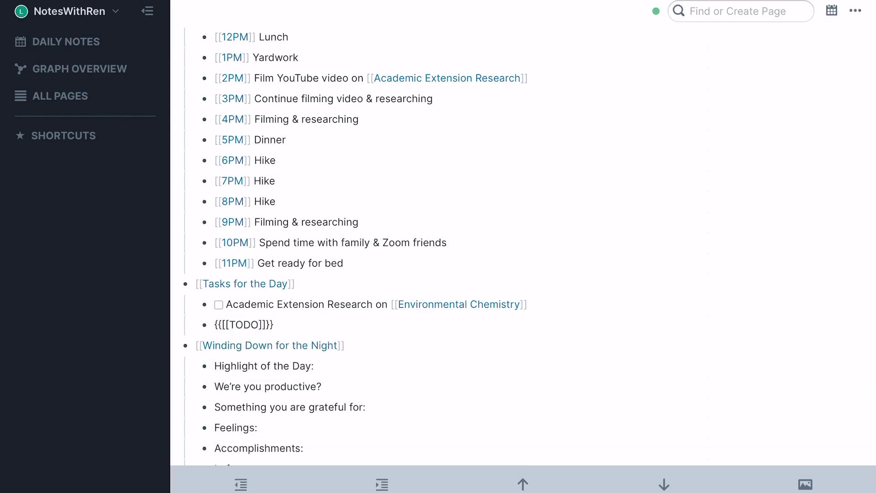
{"action": "type", "text": "Film YouTube video"}
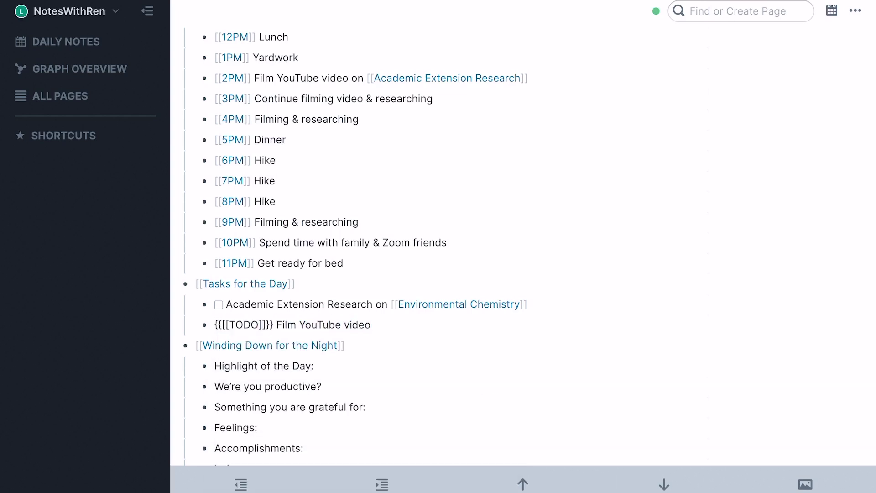
{"action": "key", "text": "Return"}
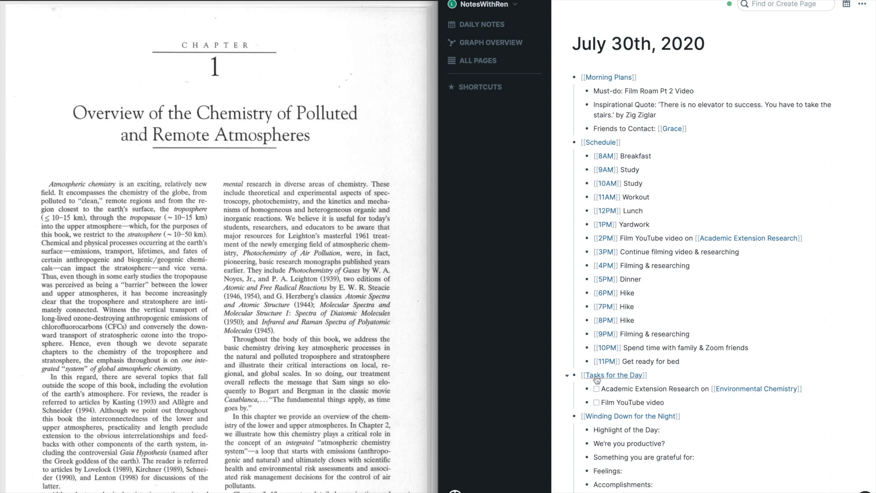
On the Academic Extension Research page, link [[Environmental Chemistry]] and nest 'Article 1: Overview of the Chemistry of Polluted and Remote Atmospheres'
{"action": "left_click", "coordinate": [542, 7]}
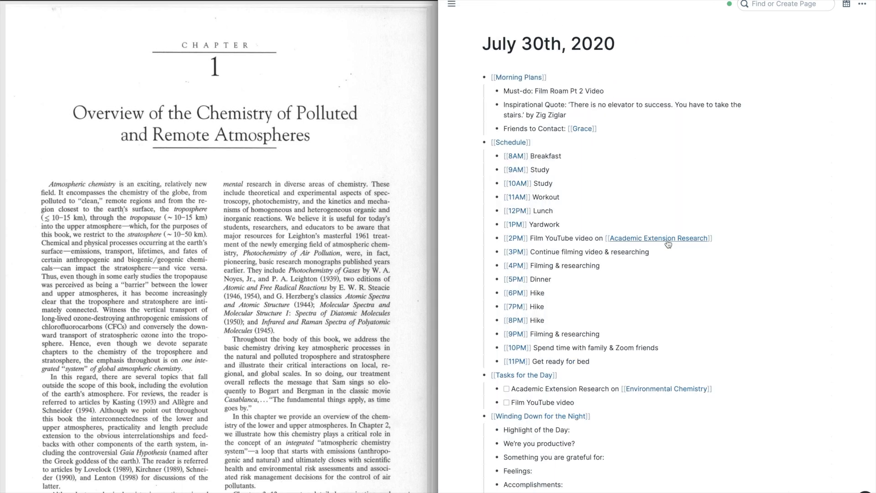
{"action": "left_click", "coordinate": [668, 240]}
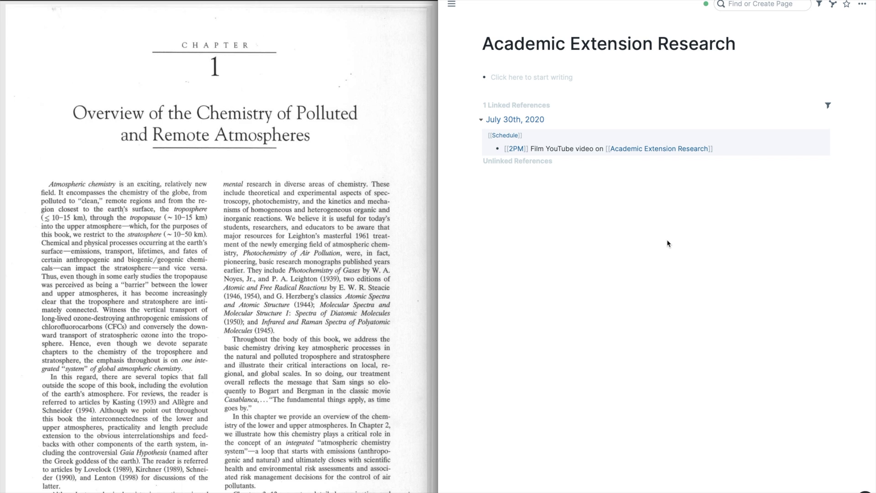
{"action": "left_click", "coordinate": [557, 80]}
{"action": "type", "text": "[[Envi"}
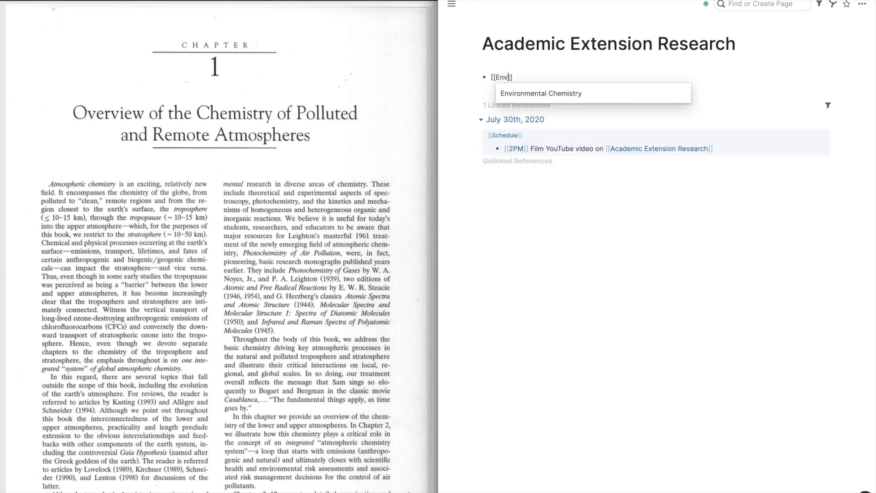
{"action": "key", "text": "Return"}
{"action": "key", "text": "Return"}
{"action": "key", "text": "Tab"}
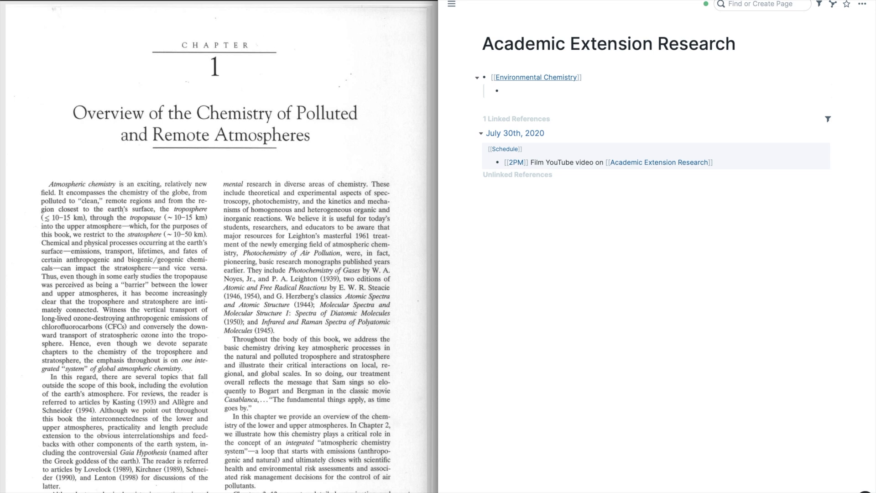
{"action": "type", "text": "Article"}
{"action": "type", "text": "1: Overview of the Chemistry o"}
{"action": "type", "text": "f Polluted and Remo"}
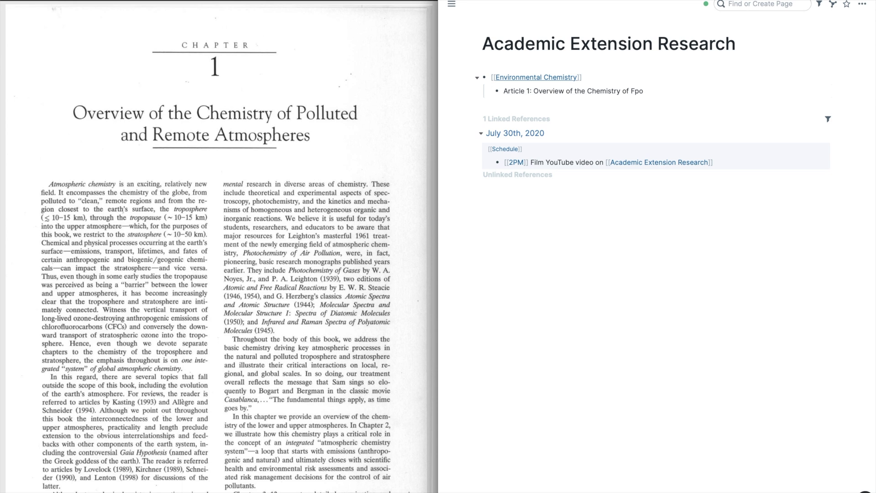
{"action": "type", "text": "te Atmospheres"}
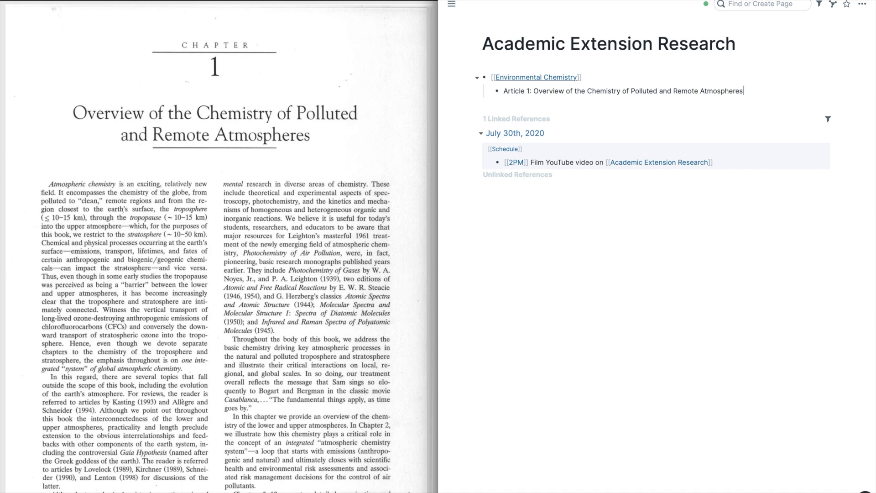
Nest 'Troposphere and Stratosphere are intimately connected' with a sub-note on stratospheric ozone transfer of CFCs
{"action": "key", "text": "Return"}
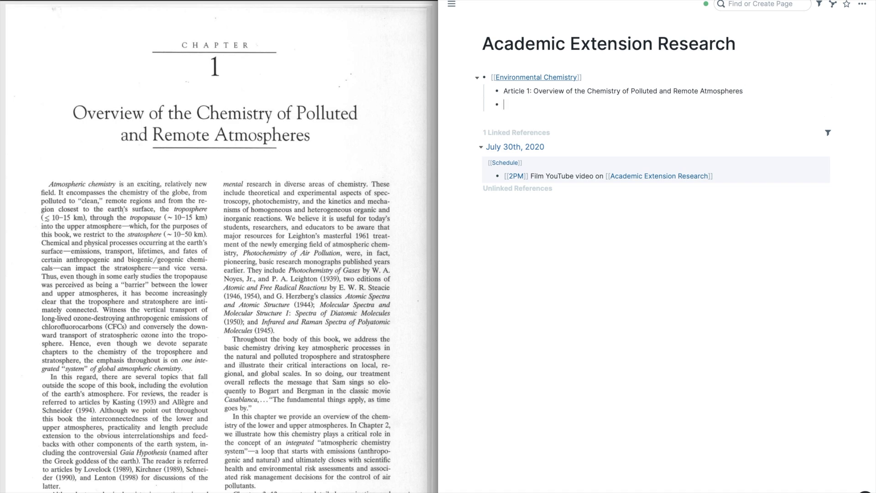
{"action": "scroll", "coordinate": [219, 246], "scroll_direction": "down", "scroll_amount": 3}
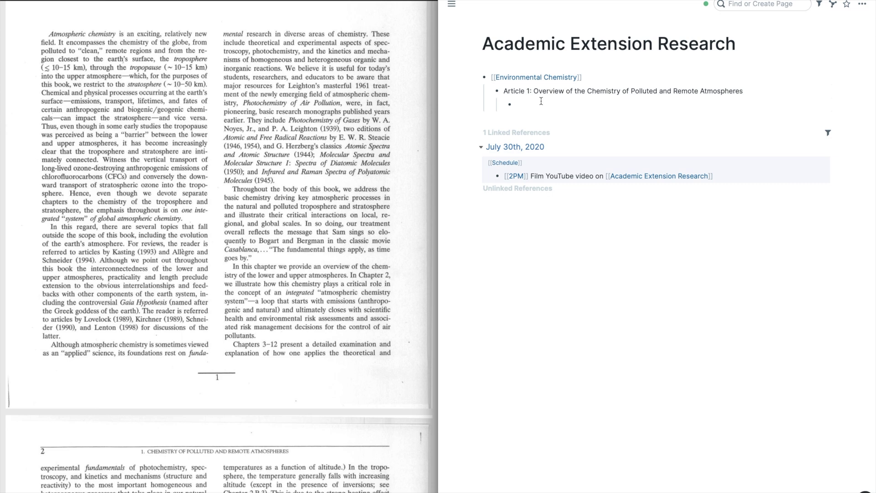
{"action": "type", "text": "Troposphere and Stratosphere are intimately connected"}
{"action": "key", "text": "Return"}
{"action": "key", "text": "Tab"}
{"action": "type", "text": "Specifically, stratosp"}
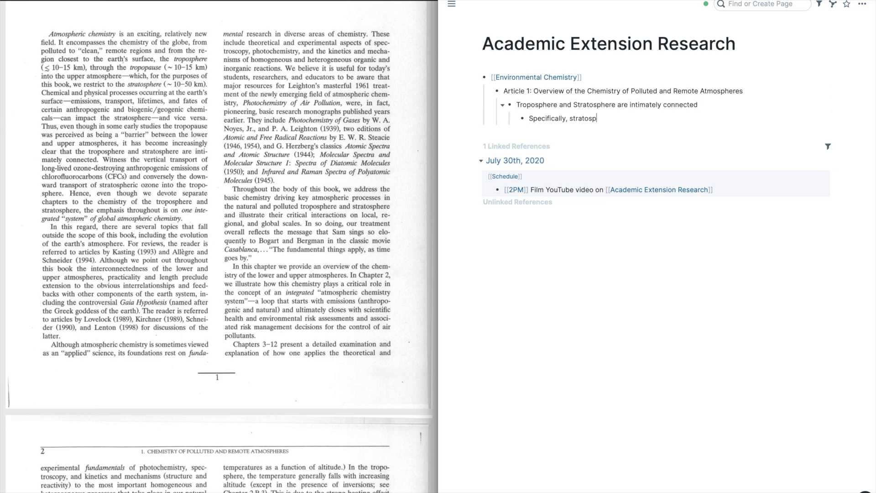
{"action": "type", "text": "heric ozone transfer of CFCsmoving into the troposphere and"}
{"action": "key", "text": "Return"}
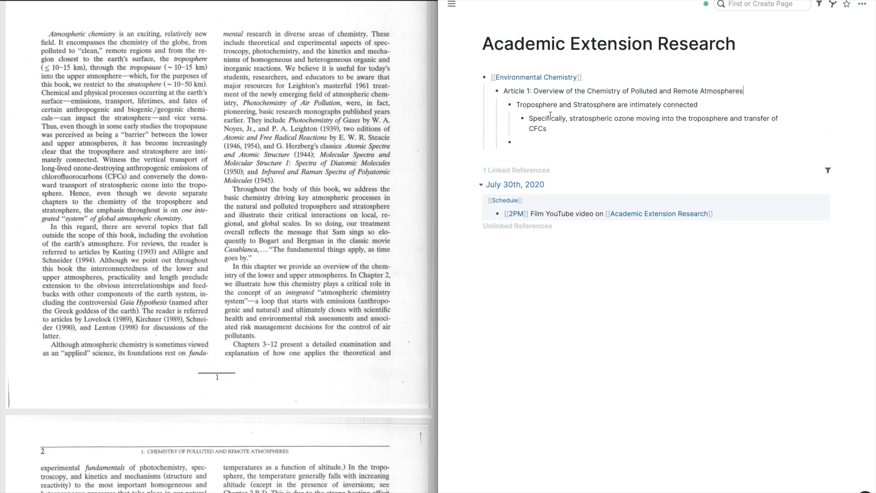
Tag the Article 1 line with [[Atmospheric Chemistry]] and a 'recommended by' link to the recommender's page
{"action": "type", "text": "[[At"}
{"action": "type", "text": "mospheric Chemistry"}
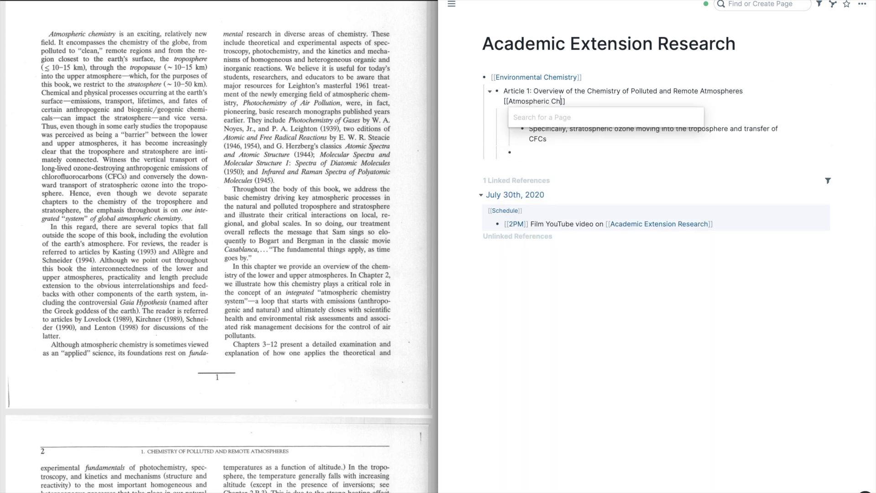
{"action": "key", "text": "Escape"}
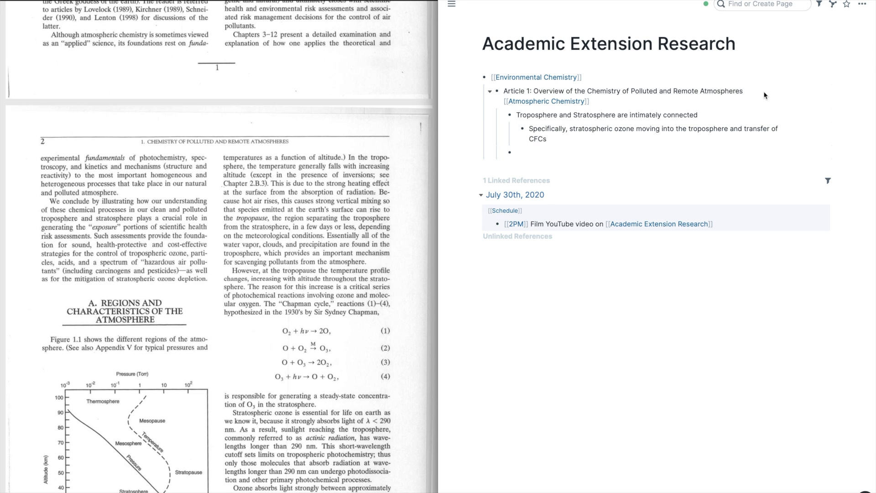
{"action": "left_click", "coordinate": [734, 96]}
{"action": "type", "text": "recommended by [[Dr. G"}
{"action": "key", "text": "Escape"}
{"action": "key", "text": "Escape"}
{"action": "left_click", "coordinate": [629, 152]}
Add a 'Troposphere:' section: temperature decreases with altitude, exception inversions, surface heating from radiation absorption
{"action": "scroll", "coordinate": [253, 249], "scroll_direction": "down", "scroll_amount": 3}
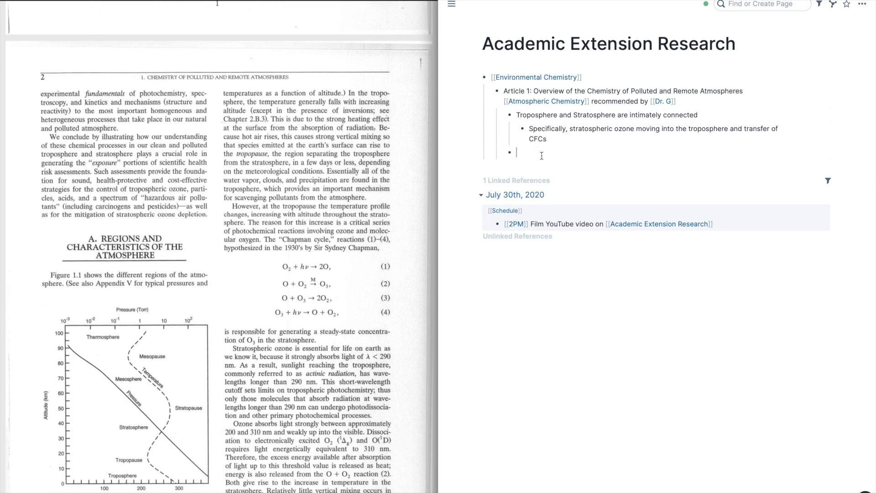
{"action": "type", "text": "Troposphere:"}
{"action": "key", "text": "Return"}
{"action": "key", "text": "Tab"}
{"action": "type", "text": "Temperature decreases when altitude increases"}
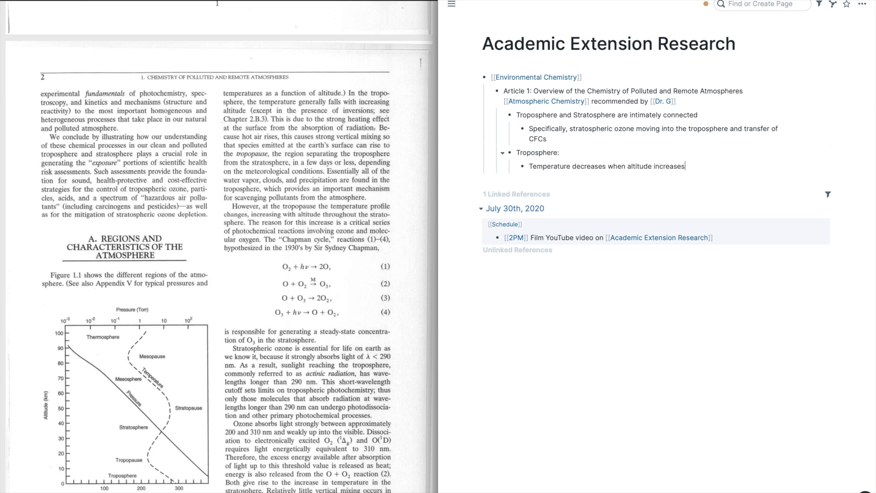
{"action": "key", "text": "Return"}
{"action": "key", "text": "Tab"}
{"action": "type", "text": "Exception: inversions"}
{"action": "key", "text": "Return"}
{"action": "type", "text": "Due to strong e"}
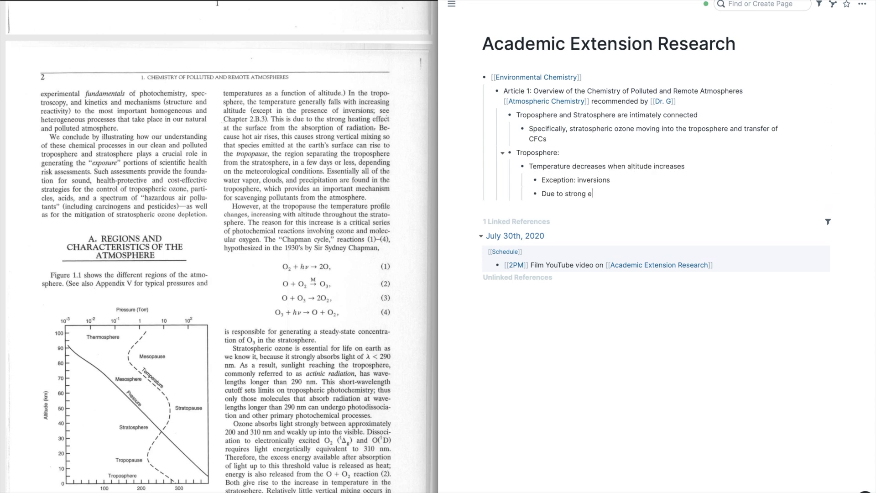
{"action": "key", "text": "BackSpace"}
{"action": "type", "text": "heating effect at surface from absorption of radiation"}
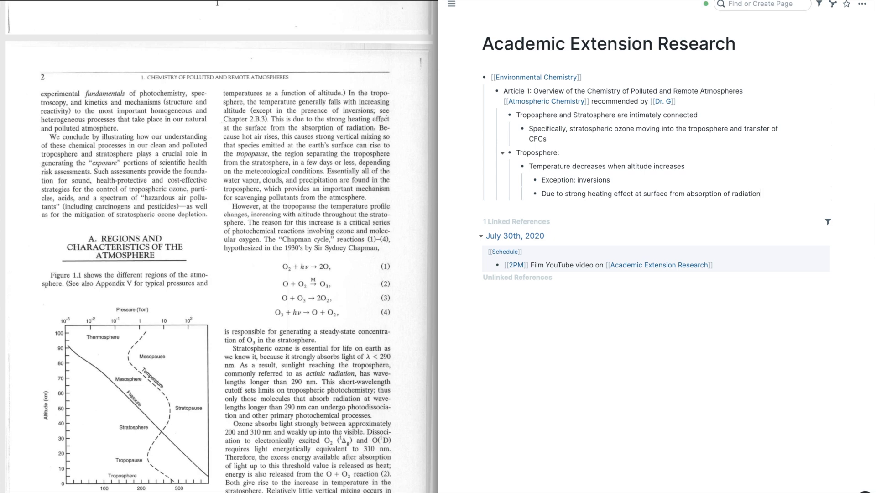
{"action": "type", "text": " (hot air rises)"}
{"action": "key", "text": "Return"}
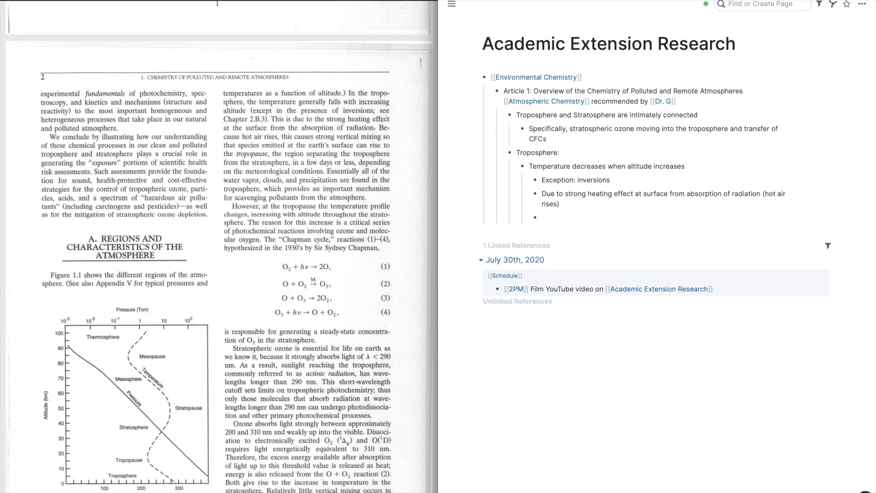
Add a 'Different regions of the atmosphere:' heading with a nested bullet, and start a screen capture
{"action": "scroll", "coordinate": [358, 191], "scroll_direction": "down", "scroll_amount": 2}
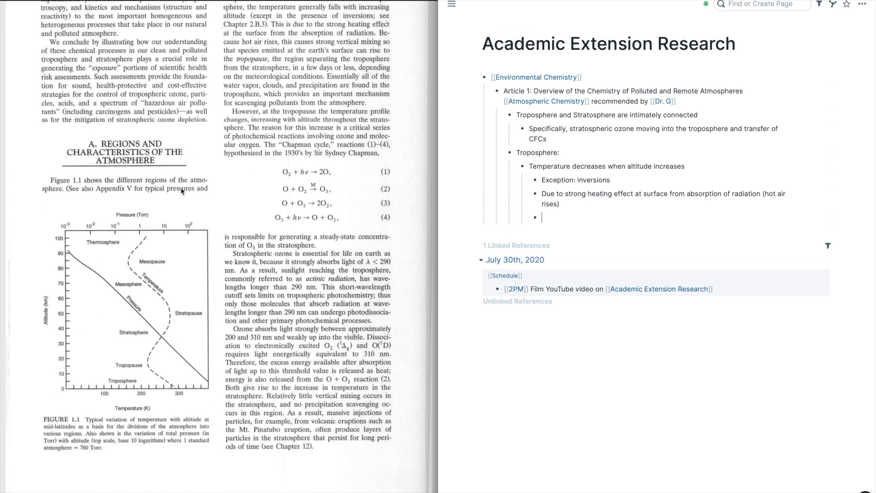
{"action": "scroll", "coordinate": [208, 282], "scroll_direction": "down", "scroll_amount": 1}
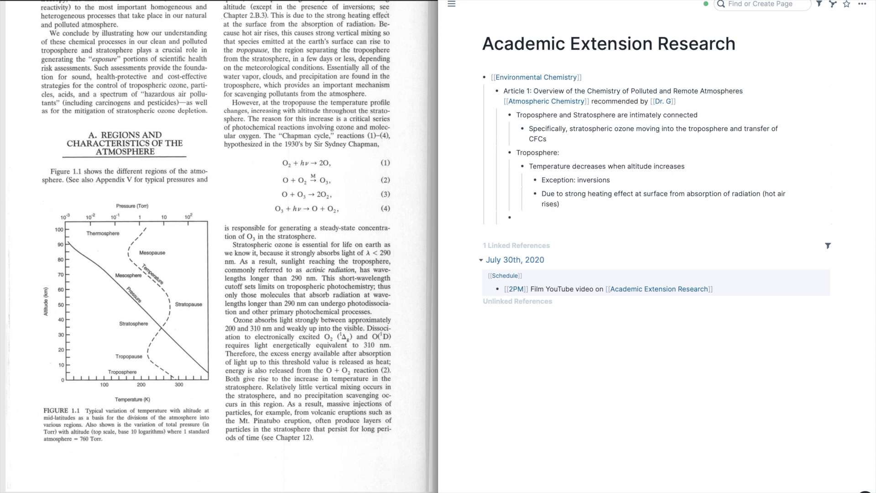
{"action": "type", "text": "Different regions of the atmosphere:"}
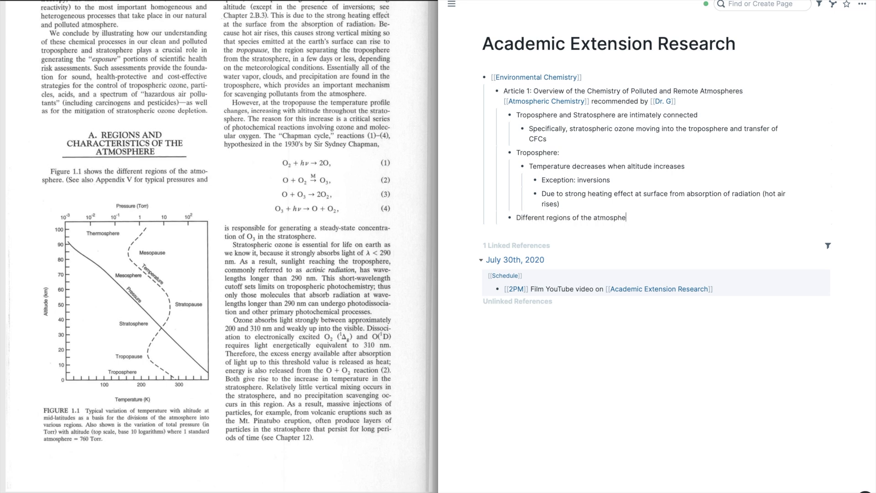
{"action": "key", "text": "Return"}
{"action": "key", "text": "Tab"}
{"action": "key", "text": "super+shift+4"}
Capture a screenshot of Figure 1.1 and insert it under the atmosphere regions heading
{"action": "left_click_drag", "start_coordinate": [27, 120], "coordinate": [221, 454]}
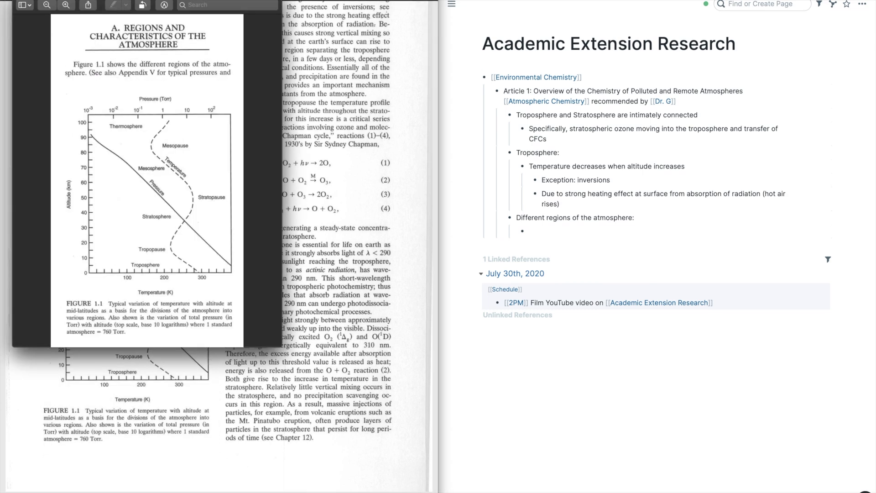
{"action": "key", "text": "super+w"}
{"action": "key", "text": "Return"}
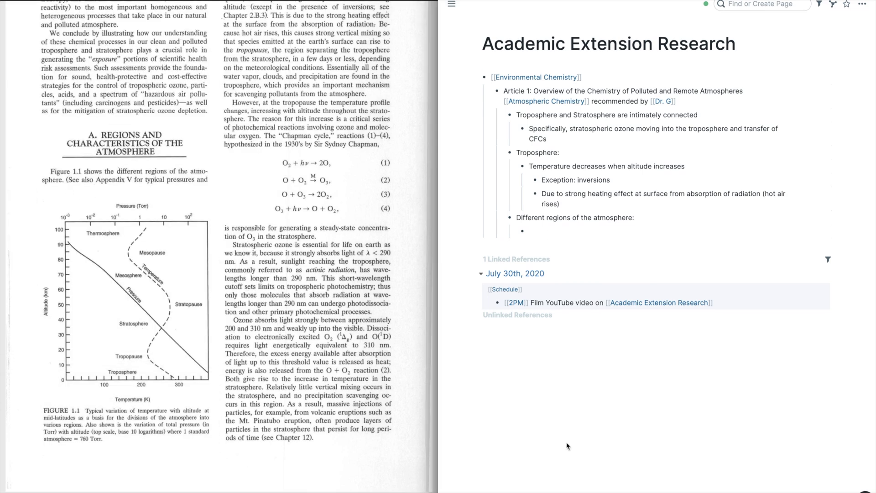
{"action": "left_click", "coordinate": [563, 489]}
{"action": "left_click_drag", "start_coordinate": [390, 392], "coordinate": [557, 238]}
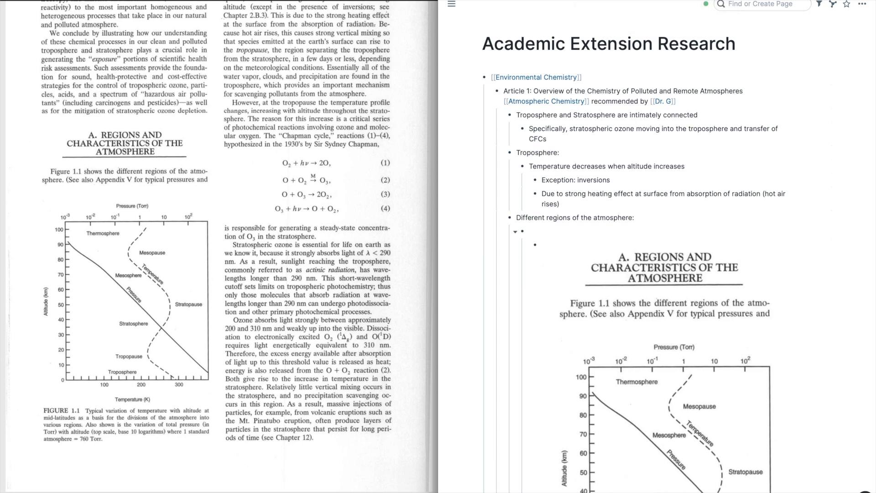
{"action": "key", "text": "BackSpace"}
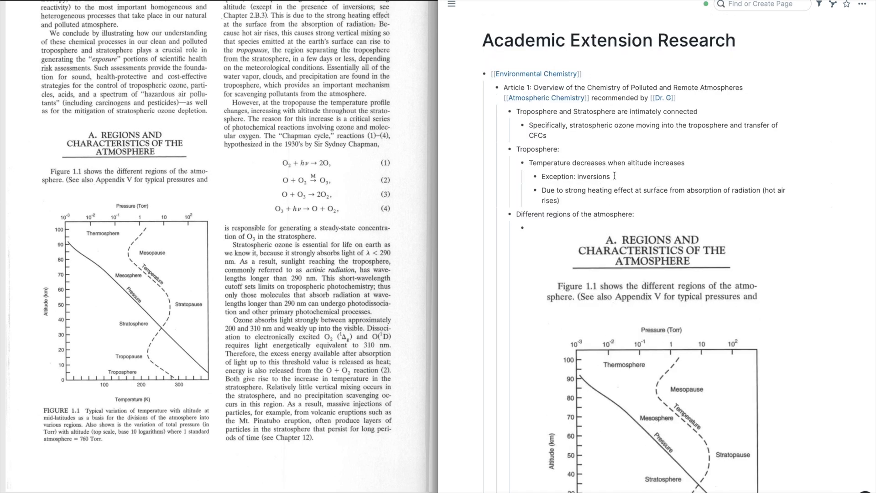
Add 'Tropopause: region separating troposphere and stratosphere' with nested 'Temperature increases when altitude increases'
{"action": "left_click", "coordinate": [589, 201]}
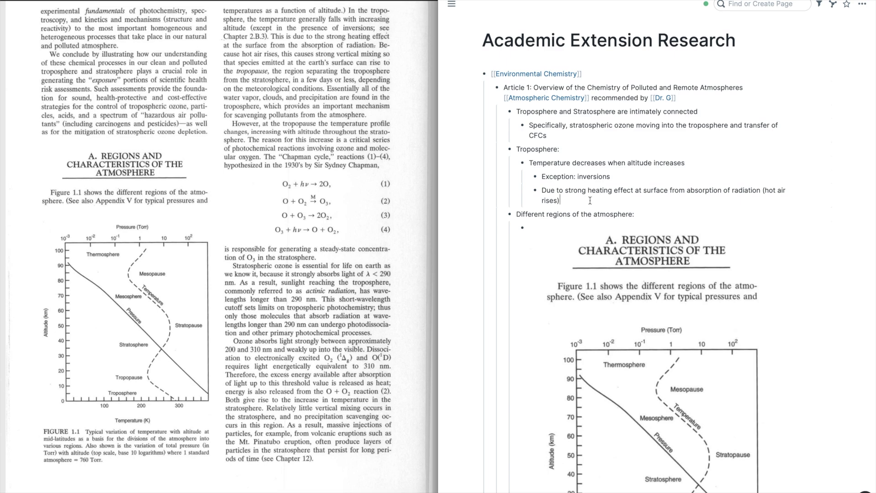
{"action": "key", "text": "Return"}
{"action": "type", "text": "Tropopause: region separating troposphere and stratosphere"}
{"action": "key", "text": "Return"}
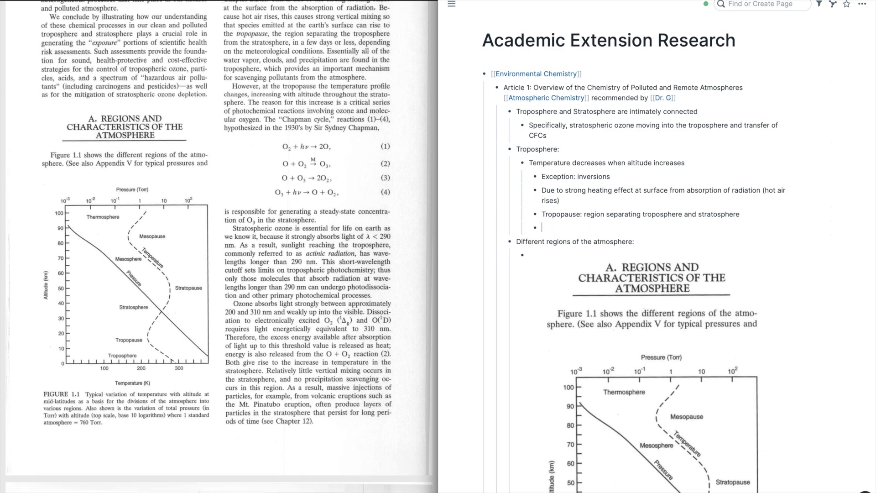
{"action": "key", "text": "Tab"}
{"action": "type", "text": "Temperature increases when altitude increases"}
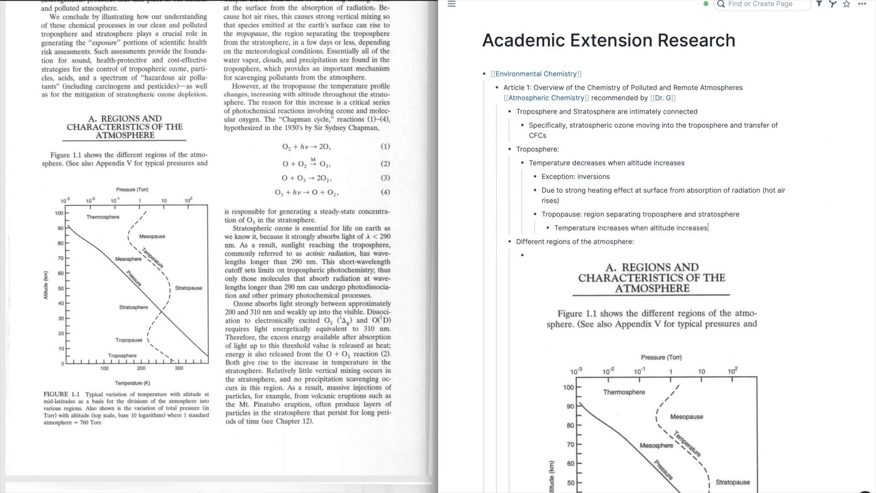
Prefix that note with 'Shift!' and add a Chapman cycle note on steady-state stratospheric ozone
{"action": "key", "text": "Home"}
{"action": "type", "text": "Shift!"}
{"action": "key", "text": "End"}
{"action": "key", "text": "Return"}
{"action": "type", "text": "Chapman cycle"}
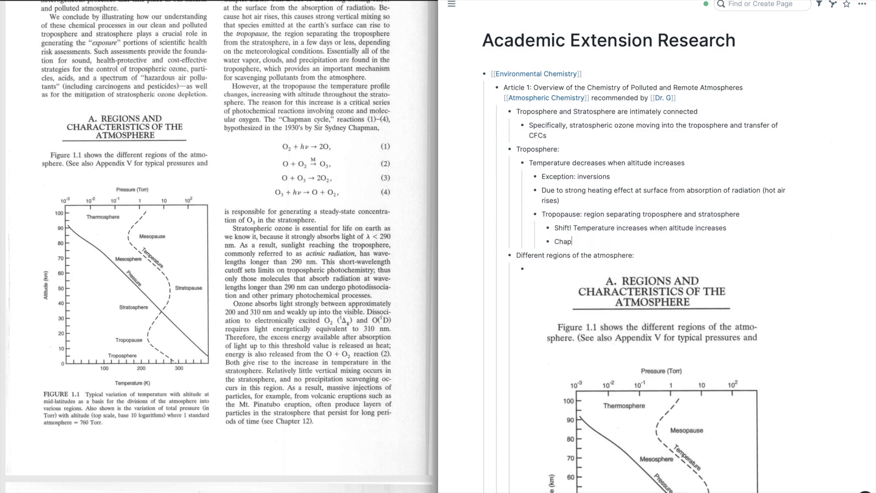
{"action": "key", "text": "Return"}
{"action": "type", "text": "Generates a steady-state concentration of ozone in stratosphere"}
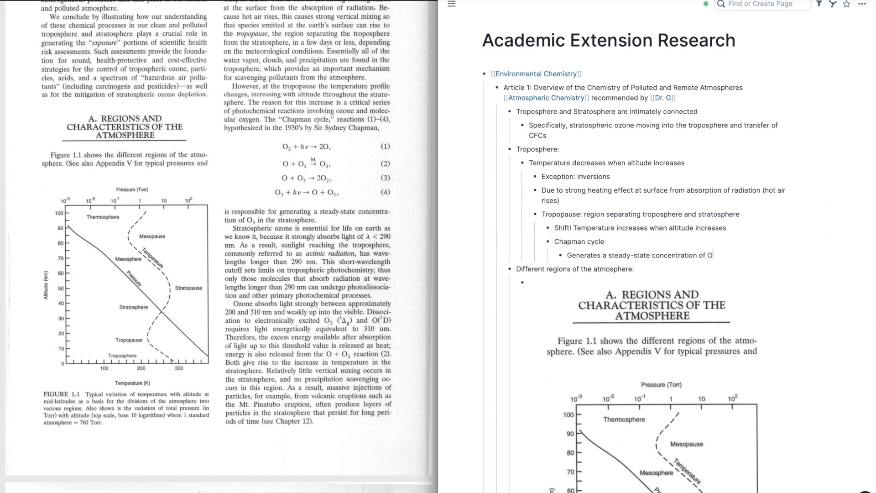
Add a 'Stratosphere:' section noting ozone blocks actinic radiation and little vertical mixing
{"action": "key", "text": "Return"}
{"action": "key", "text": "shift+Tab"}
{"action": "key", "text": "shift+Tab"}
{"action": "key", "text": "shift+Tab"}
{"action": "type", "text": "Stratosphere:"}
{"action": "key", "text": "Return"}
{"action": "key", "text": "Tab"}
{"action": "type", "text": "Ozone blocks actinic radiation (sunlight reaching the troposphere)"}
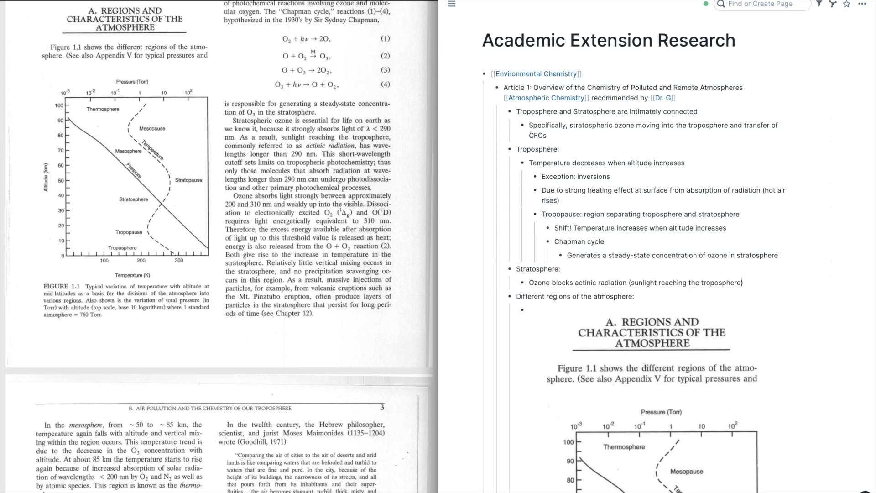
{"action": "key", "text": "Return"}
{"action": "type", "text": "Little vertical mixing"}
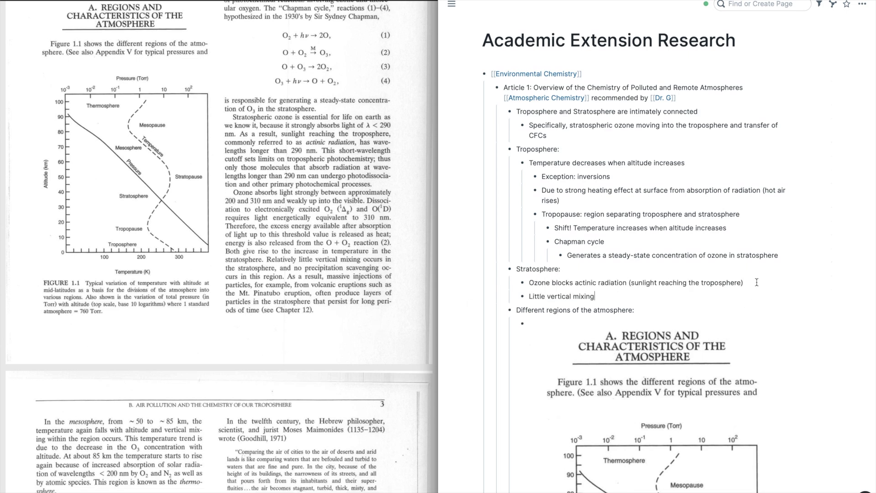
Add the photodissociation note for wavelengths over 290nm, plus mesosphere ozone-decrease and thermosphere absorption notes
{"action": "left_click", "coordinate": [757, 283]}
{"action": "key", "text": "Return"}
{"action": "type", "text": "Wavelengths longer than 290nm can undergo photodissociation and photochemical processes"}
{"action": "key", "text": "Down"}
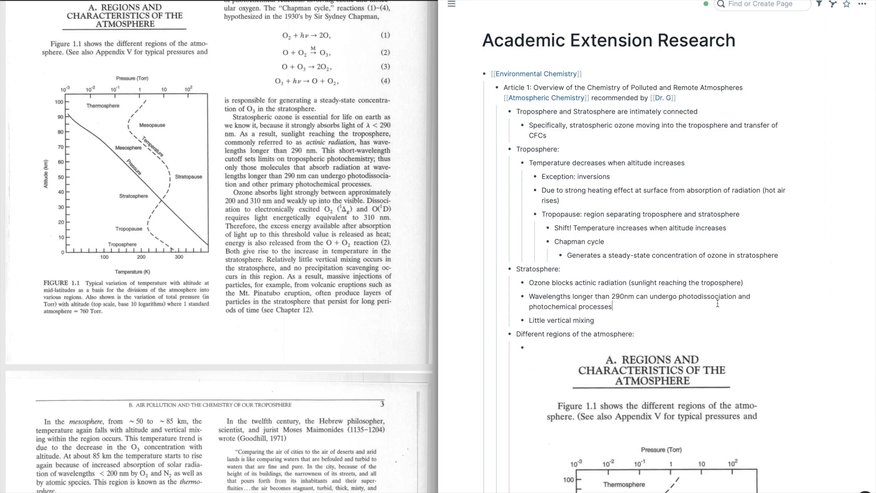
{"action": "scroll", "coordinate": [214, 228], "scroll_direction": "down", "scroll_amount": 8}
{"action": "scroll", "coordinate": [639, 142], "scroll_direction": "down", "scroll_amount": 4}
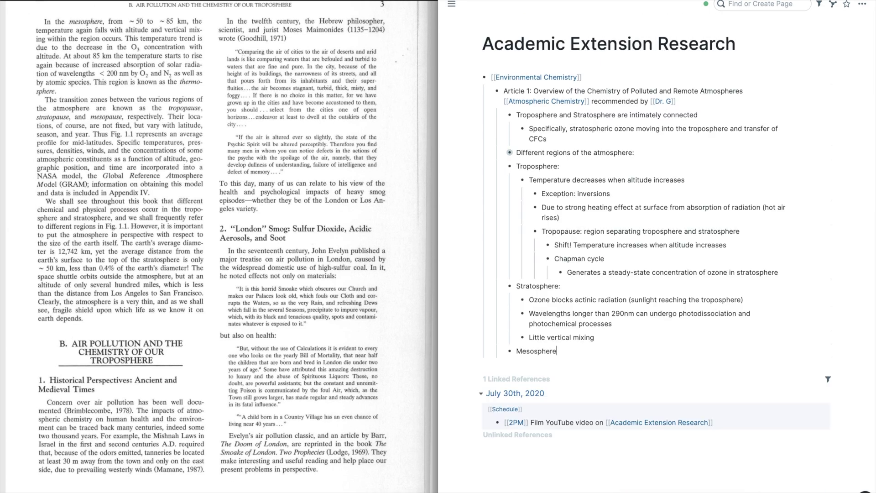
{"action": "scroll", "coordinate": [371, 335], "scroll_direction": "up", "scroll_amount": 6}
{"action": "scroll", "coordinate": [370, 335], "scroll_direction": "down", "scroll_amount": 2}
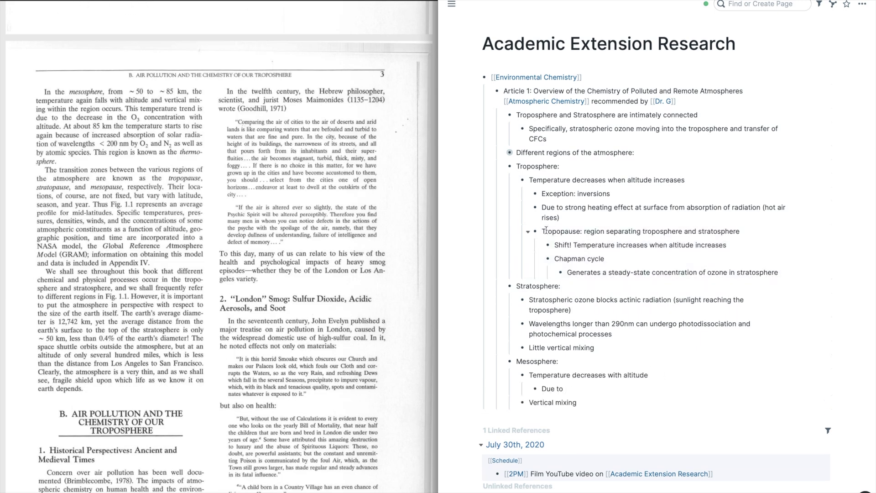
{"action": "type", "text": "decrease in ozone concentration as altitude increases"}
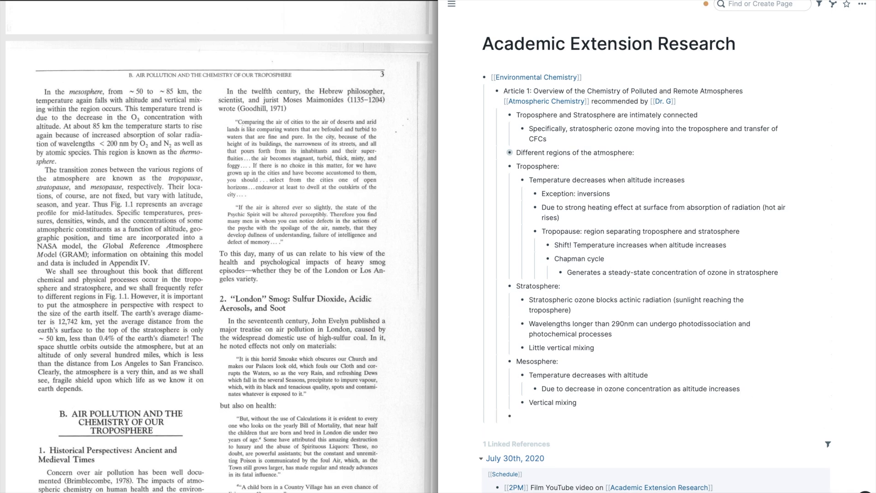
{"action": "type", "text": "o increased absorption of"}
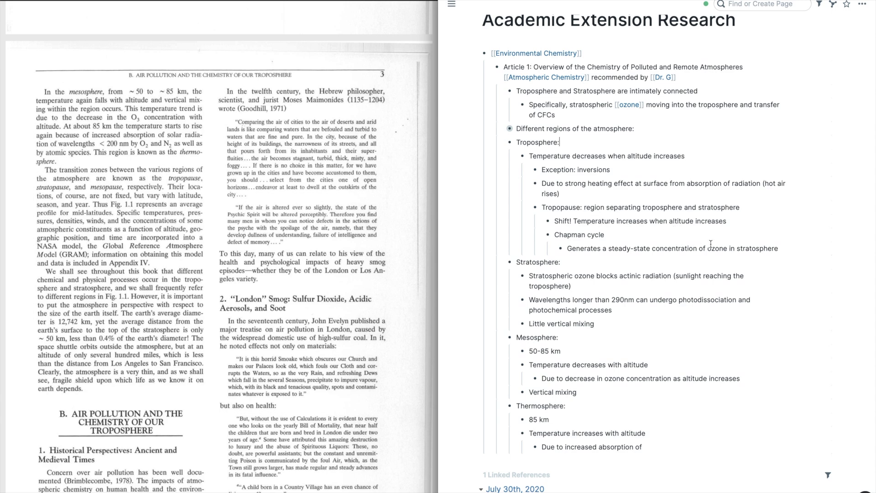
Wrap the 'ozone' mentions in the Chapman cycle, mesosphere and thermosphere notes as [[ozone]] links
{"action": "left_click_drag", "start_coordinate": [708, 248], "coordinate": [726, 247]}
{"action": "type", "text": "[["}
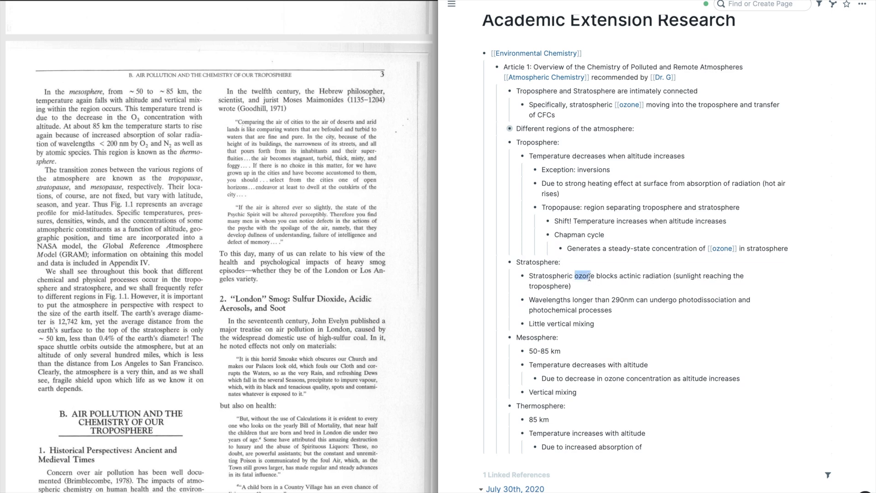
{"action": "type", "text": "[["}
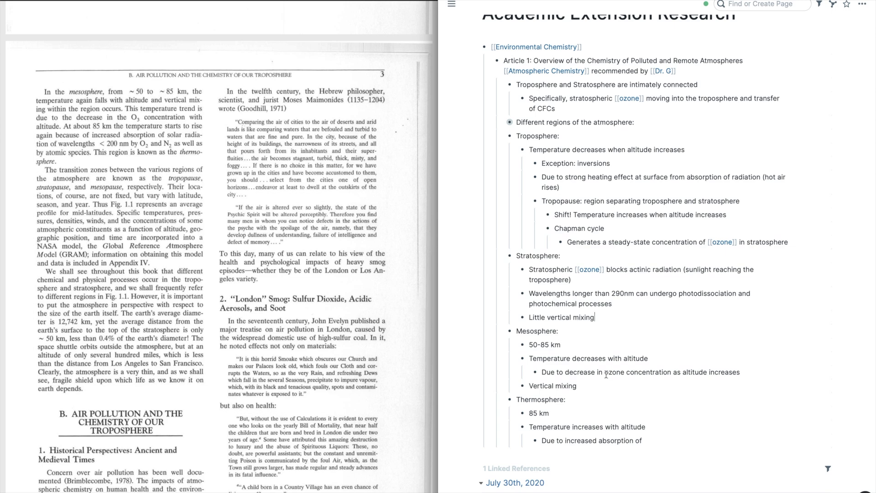
{"action": "double_click", "coordinate": [618, 373]}
{"action": "type", "text": "[["}
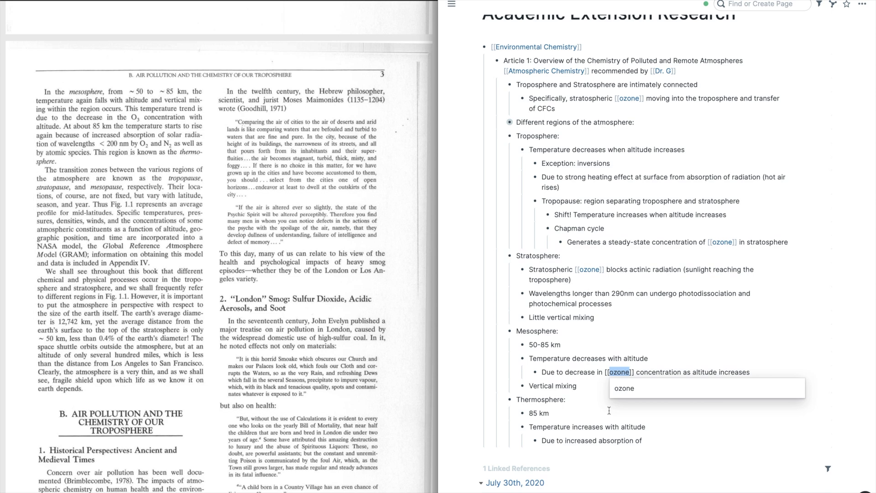
{"action": "left_click", "coordinate": [644, 440]}
{"action": "type", "text": "[[ozone]]"}
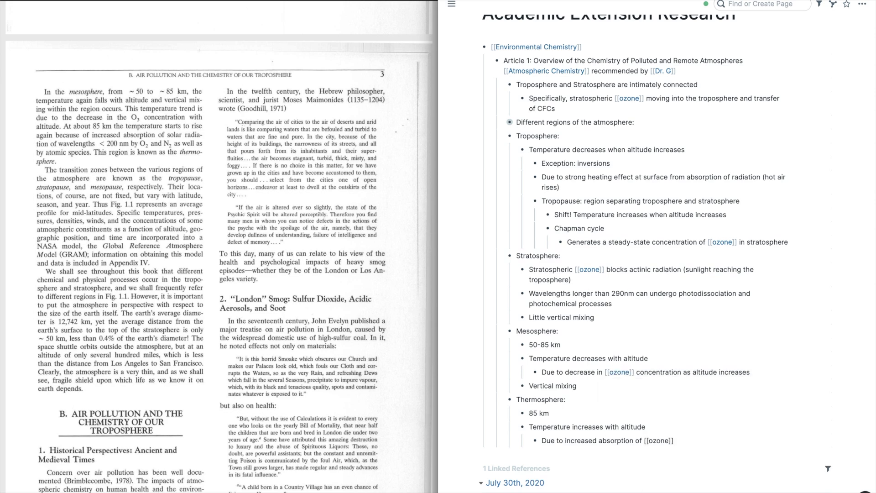
End the thermosphere note with 'solar radiation by O2 and N2 and atomic species' and add 'Transition zones:'
{"action": "key", "text": "BackSpace"}
{"action": "key", "text": "BackSpace"}
{"action": "key", "text": "BackSpace"}
{"action": "key", "text": "BackSpace"}
{"action": "key", "text": "BackSpace"}
{"action": "key", "text": "BackSpace"}
{"action": "key", "text": "BackSpace"}
{"action": "key", "text": "BackSpace"}
{"action": "key", "text": "BackSpace"}
{"action": "type", "text": "solar radiation by O2 and N2 and atomic species"}
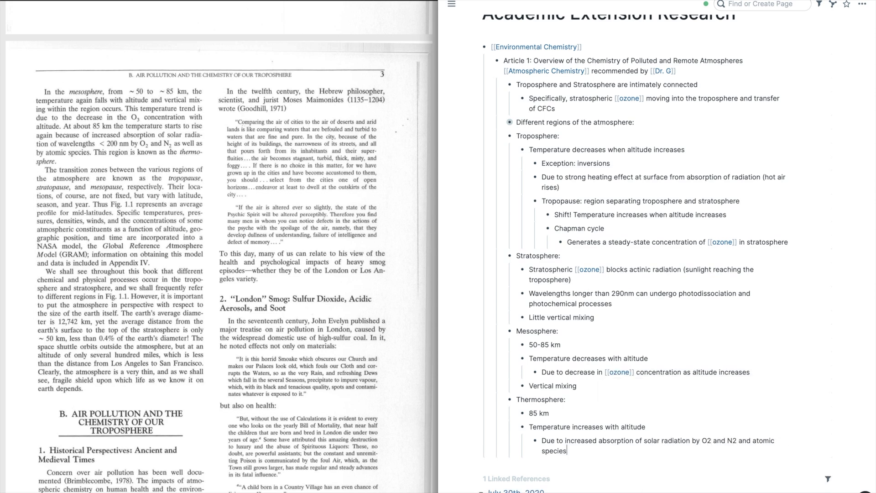
{"action": "key", "text": "Return"}
{"action": "key", "text": "shift+Tab"}
{"action": "key", "text": "shift+Tab"}
{"action": "type", "text": "Transition zones:"}
List Tropopause, Stratopause and Mesopause under Transition zones
{"action": "key", "text": "Return"}
{"action": "key", "text": "Tab"}
{"action": "type", "text": "Tropopause"}
{"action": "key", "text": "Return"}
{"action": "type", "text": "Stratopause"}
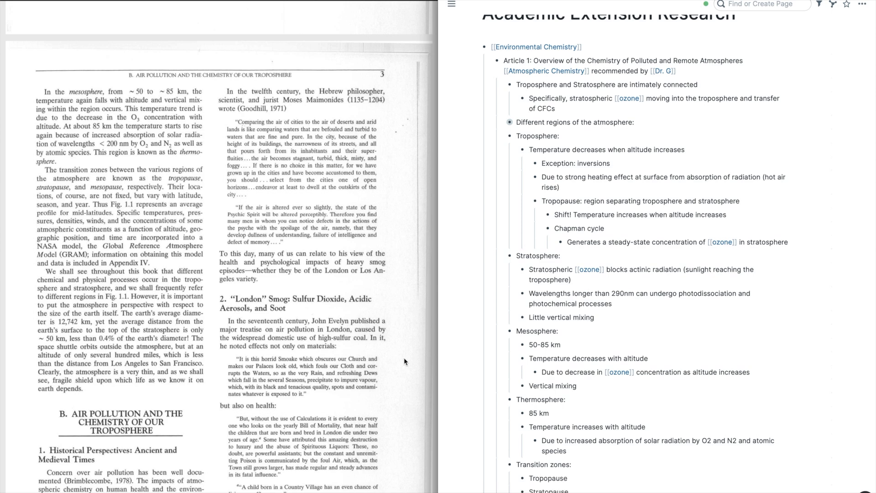
{"action": "key", "text": "Return"}
{"action": "type", "text": "Mesopause"}
Add 'Locations not fixed' with nested 'Vary with latitude, season, and year'
{"action": "key", "text": "Return"}
{"action": "type", "text": "Locations not fixed"}
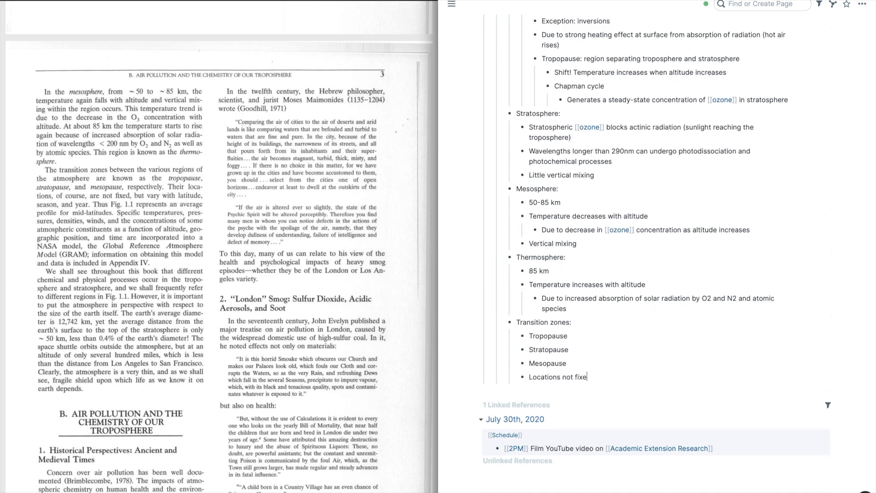
{"action": "key", "text": "Return"}
{"action": "key", "text": "Tab"}
{"action": "type", "text": "Vary with latitude, season, and year"}
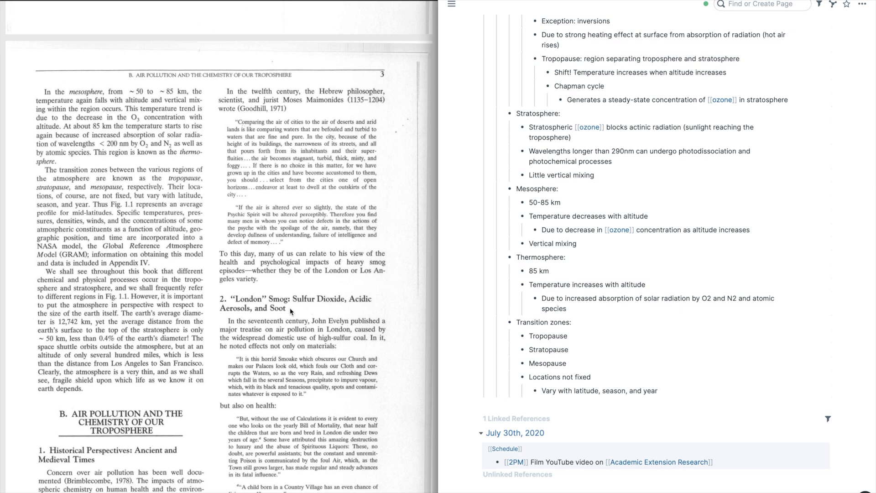
{"action": "scroll", "coordinate": [290, 308], "scroll_direction": "down", "scroll_amount": 2}
{"action": "scroll", "coordinate": [516, 108], "scroll_direction": "up", "scroll_amount": 3}
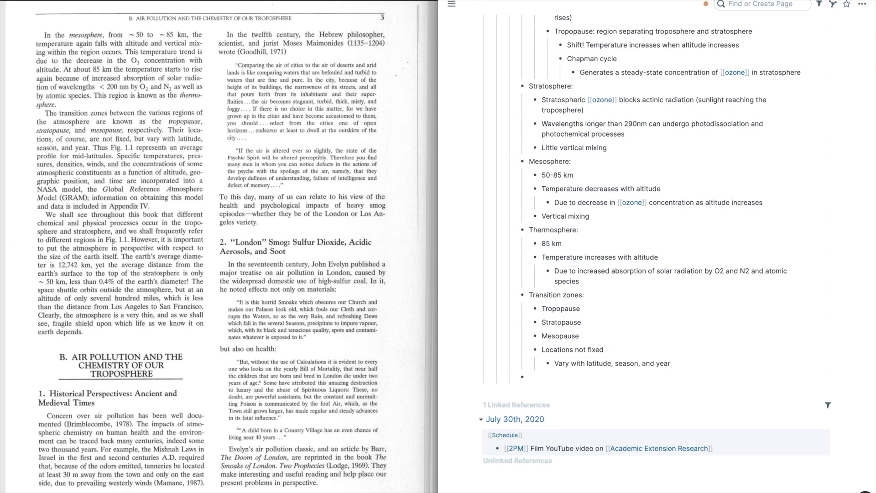
{"action": "scroll", "coordinate": [649, 310], "scroll_direction": "up", "scroll_amount": 7}
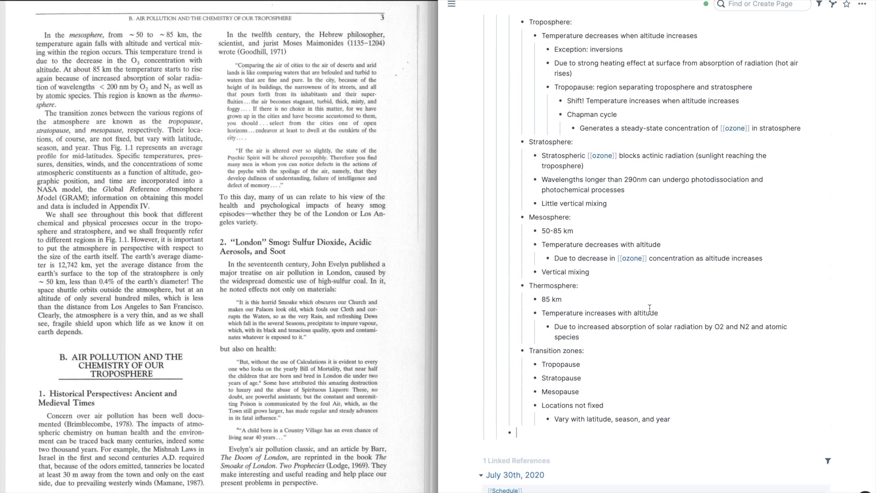
{"action": "scroll", "coordinate": [649, 308], "scroll_direction": "up", "scroll_amount": 5}
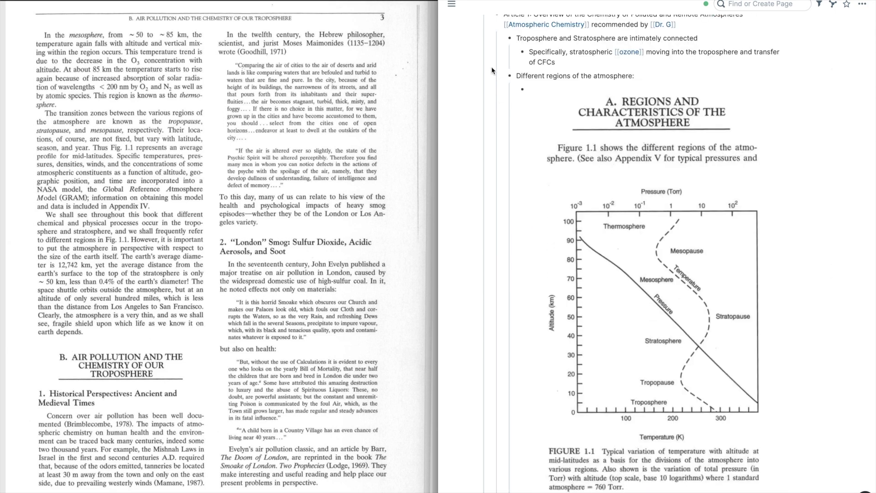
Collapse the regions bullet; add 'Air pollution & Chemistry of Troposphere' with Historical perspectives and heavy-smog health note
{"action": "left_click", "coordinate": [502, 76]}
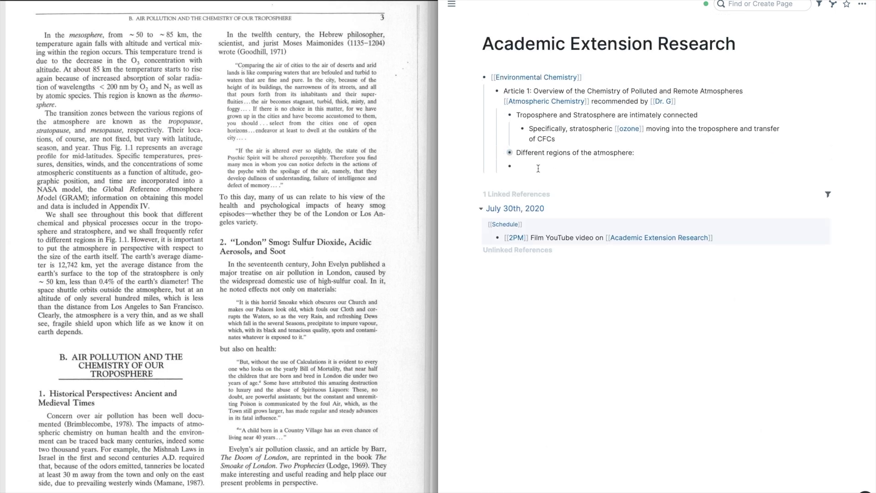
{"action": "type", "text": "Air pollution & Chemistry of Troposphere"}
{"action": "key", "text": "Return"}
{"action": "key", "text": "Tab"}
{"action": "type", "text": "Historical perspectives"}
{"action": "key", "text": "Return"}
{"action": "key", "text": "Tab"}
{"action": "type", "text": "Health and psychological impacts of "}
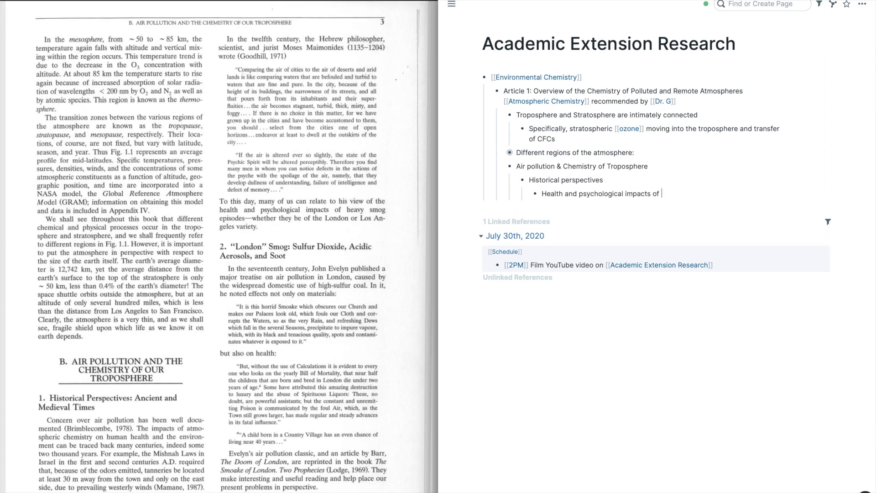
{"action": "type", "text": "heavy smog"}
Add 'London' smog notes: sulfur dioxide, acidic aerosols and soot, effects on materials and health, book titles
{"action": "key", "text": "Return"}
{"action": "key", "text": "shift+Tab"}
{"action": "type", "text": "'London' smog"}
{"action": "key", "text": "Return"}
{"action": "key", "text": "Tab"}
{"action": "type", "text": "Sulfur dioxide, acidic aerosols, and soot"}
{"action": "scroll", "coordinate": [219, 246], "scroll_direction": "down", "scroll_amount": 2}
{"action": "key", "text": "Return"}
{"action": "type", "text": "Effects on "}
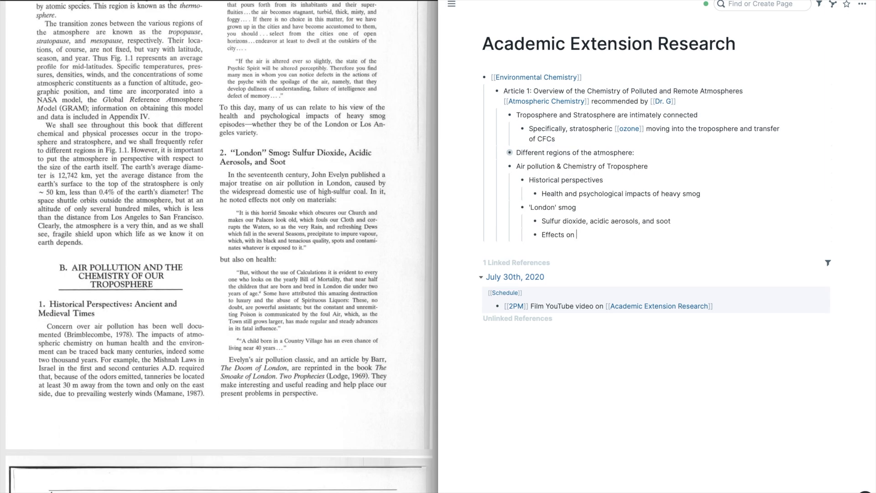
{"action": "type", "text": "materials and health"}
{"action": "scroll", "coordinate": [239, 305], "scroll_direction": "down", "scroll_amount": 5}
{"action": "key", "text": "Return"}
{"action": "type", "text": "__The Doom of London__ and __"}
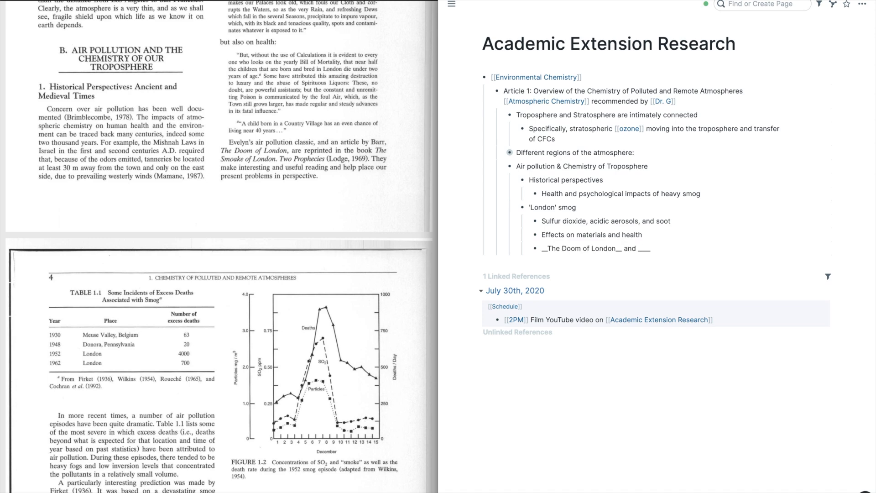
{"action": "type", "text": "The Soake of London. Two Prophecies"}
{"action": "key", "text": "Return"}
Add 'Many excess deaths' with a nested note on SO2 and particulate matter in dense fog
{"action": "scroll", "coordinate": [318, 275], "scroll_direction": "down", "scroll_amount": 5}
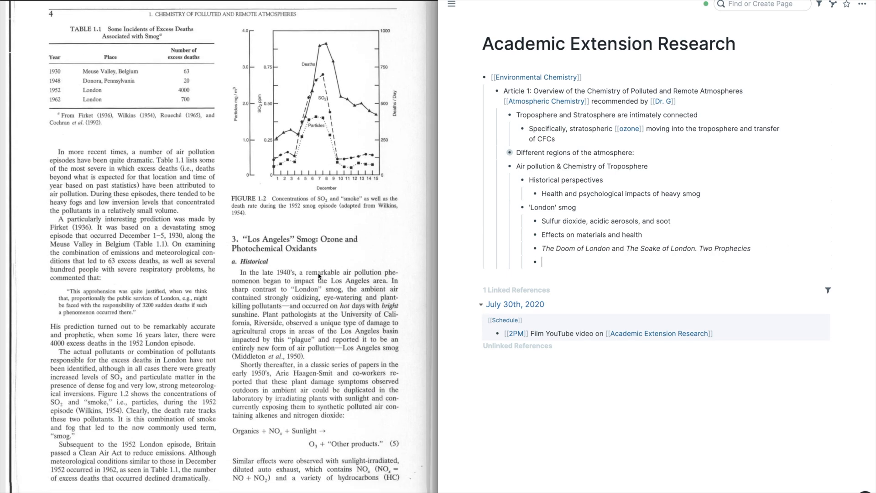
{"action": "scroll", "coordinate": [319, 275], "scroll_direction": "down", "scroll_amount": 2}
{"action": "type", "text": "Many excess deaths"}
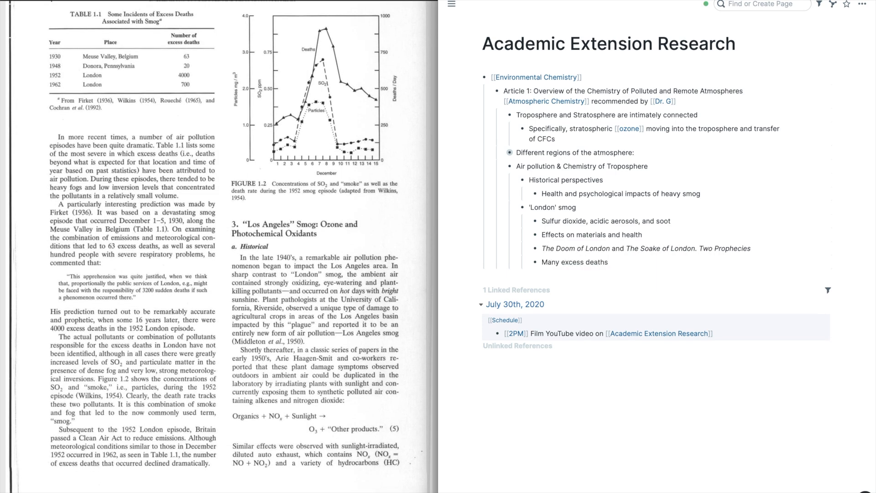
{"action": "key", "text": "Return"}
{"action": "key", "text": "Tab"}
{"action": "type", "text": "Increased levels of SO2 and particulate matter in dense"}
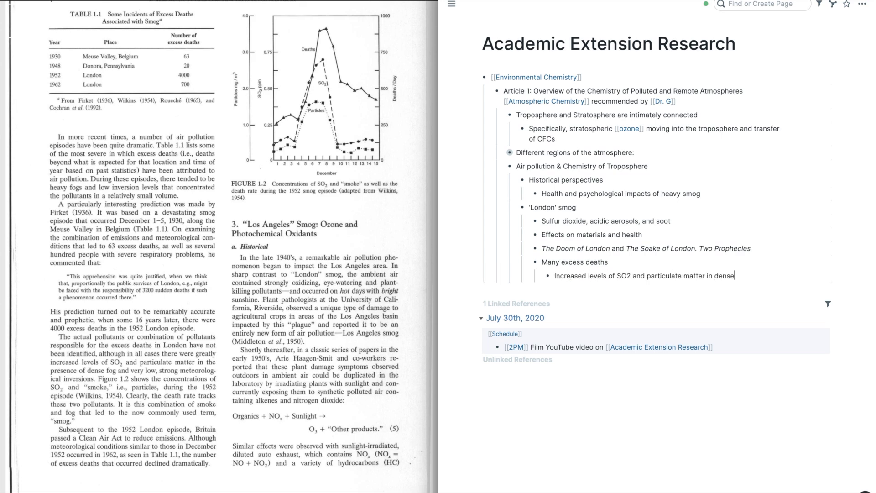
{"action": "type", "text": " fog and low, strong meteorological inversions"}
{"action": "scroll", "coordinate": [318, 276], "scroll_direction": "down", "scroll_amount": 6}
Add a 'Los Angeles' smog bullet with the nested note 'Hot days with bright sunshine'
{"action": "key", "text": "Return"}
{"action": "key", "text": "shift+Tab"}
{"action": "key", "text": "shift+Tab"}
{"action": "type", "text": "'Los Angeles' smog"}
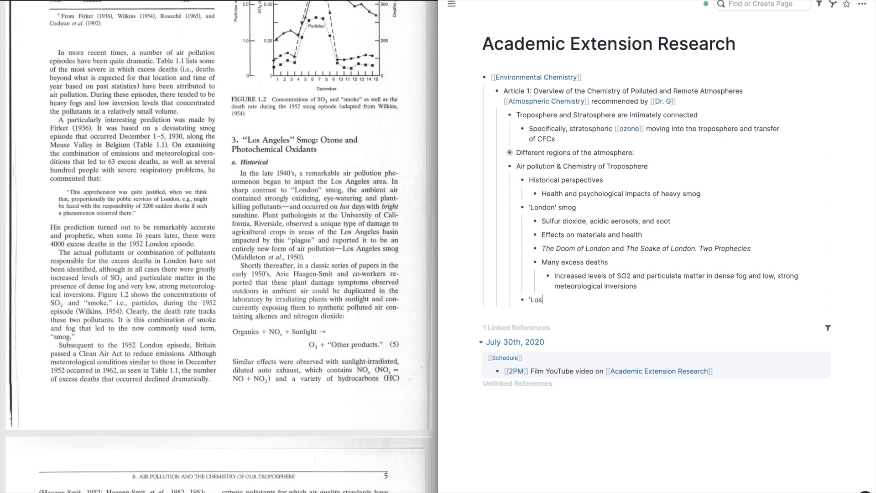
{"action": "key", "text": "Return"}
{"action": "key", "text": "Tab"}
{"action": "type", "text": "Hot days with bright sunshine"}
{"action": "scroll", "coordinate": [332, 274], "scroll_direction": "down", "scroll_amount": 8}
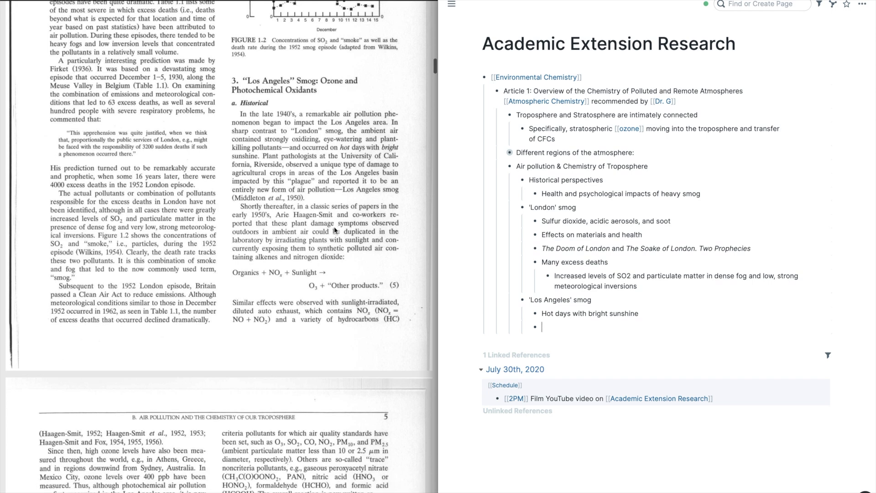
Add the note 'NOx emissions and volatile organic compounds (VOC)' under 'Los Angeles' smog
{"action": "key", "text": "Return"}
{"action": "scroll", "coordinate": [332, 274], "scroll_direction": "down", "scroll_amount": 4}
{"action": "type", "text": "NOx"}
{"action": "key", "text": "Return"}
{"action": "scroll", "coordinate": [224, 284], "scroll_direction": "down", "scroll_amount": 9}
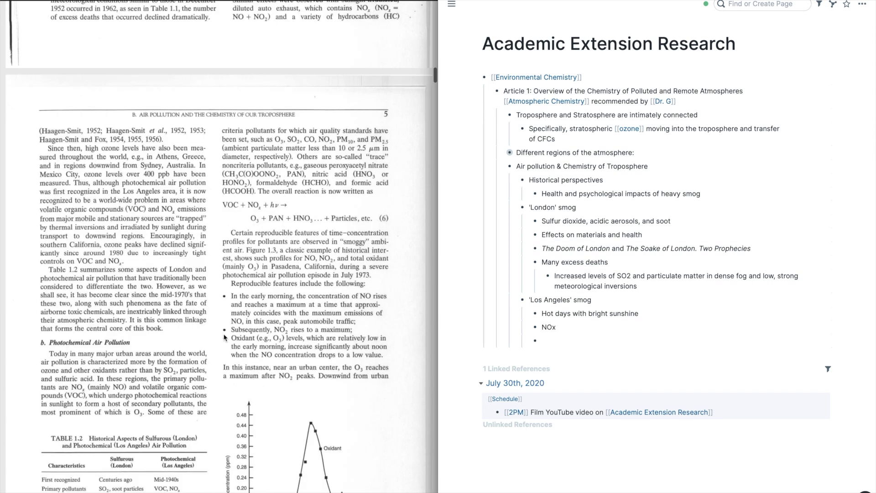
{"action": "key", "text": "Up"}
{"action": "type", "text": "emissions and volatile organic compounds (VOC)"}
Add the 'Photochemical Air Pollution' heading and capture a screenshot of Table 1.2
{"action": "scroll", "coordinate": [381, 307], "scroll_direction": "down", "scroll_amount": 5}
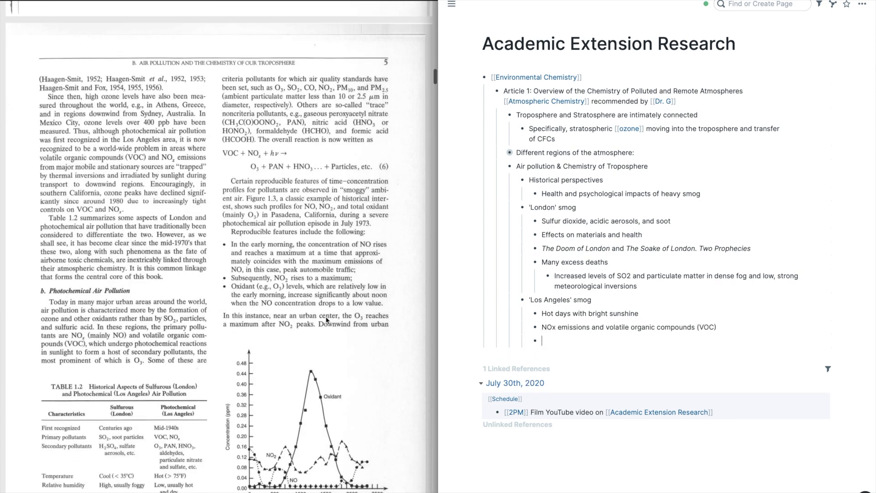
{"action": "scroll", "coordinate": [381, 307], "scroll_direction": "down", "scroll_amount": 1}
{"action": "type", "text": "Photochemical Air PollutionHistorical"}
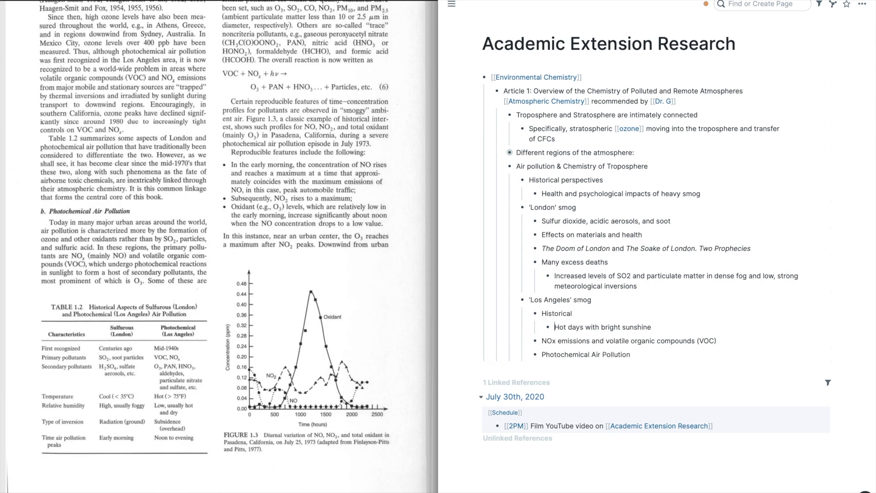
{"action": "key", "text": "super+shift+4"}
{"action": "left_click_drag", "start_coordinate": [39, 298], "coordinate": [209, 455]}
Paste the Table 1.2 image and note 'Two types are linked through [[Atmospheric Chemistry]]'
{"action": "key", "text": "super+v"}
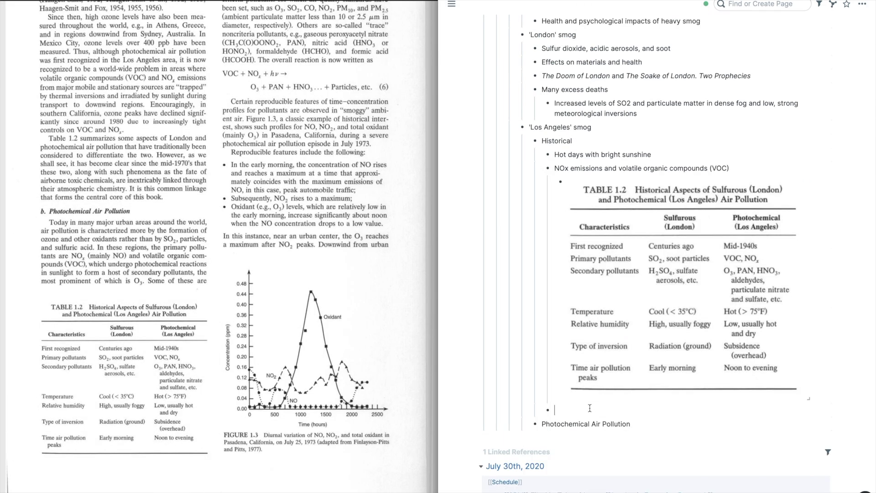
{"action": "type", "text": "Two types are linked through [[Atmospheric Chemistry]]"}
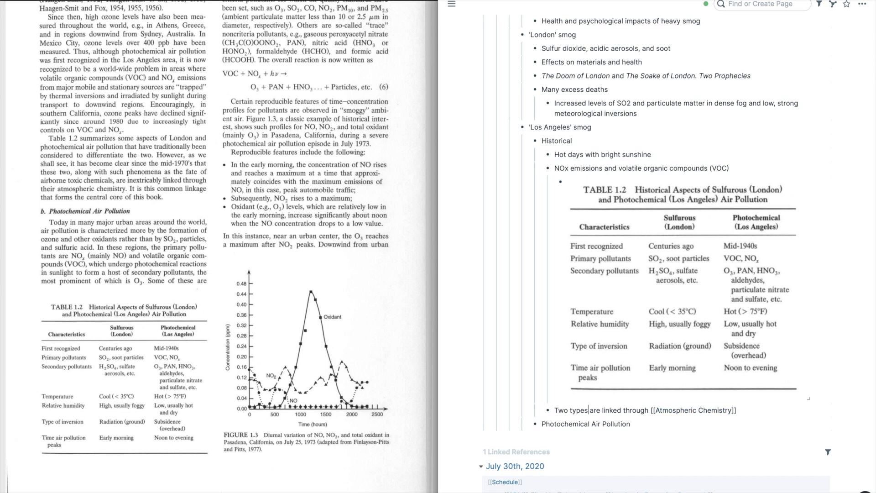
{"action": "scroll", "coordinate": [362, 348], "scroll_direction": "up", "scroll_amount": 4}
{"action": "scroll", "coordinate": [361, 346], "scroll_direction": "down", "scroll_amount": 2}
List reproducible features: early-morning NO rise from peak traffic, NO2 rises, O3 rises at noon as NO drops
{"action": "key", "text": "Return"}
{"action": "key", "text": "Tab"}
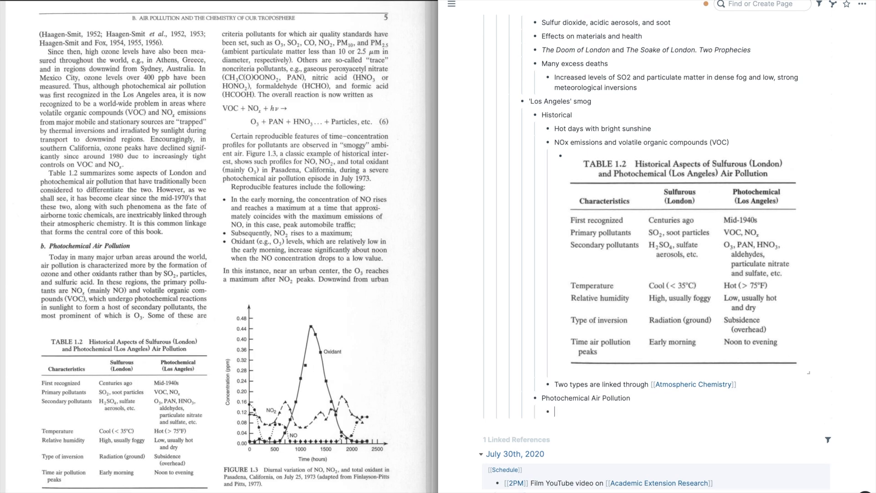
{"action": "type", "text": "Reproducible features:"}
{"action": "key", "text": "Return"}
{"action": "key", "text": "Tab"}
{"action": "type", "text": "Early morning, NO rises (peak traffic)"}
{"action": "key", "text": "Return"}
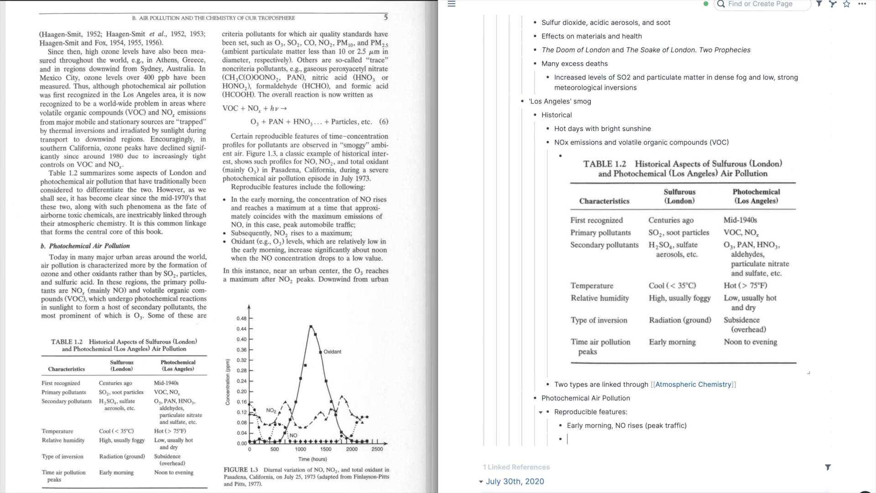
{"action": "type", "text": "NO2 rises"}
{"action": "key", "text": "Return"}
{"action": "type", "text": "O3 rise at noon, NO drops"}
{"action": "scroll", "coordinate": [219, 247], "scroll_direction": "down", "scroll_amount": 5}
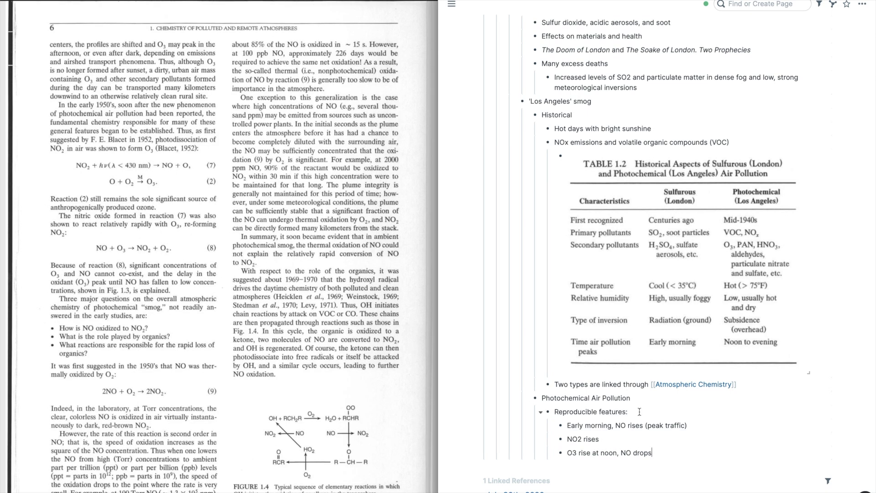
Add 'Photodissociation of NO2 forms O3' with a nested 'Anthropogenically produced ozone' note
{"action": "key", "text": "Return"}
{"action": "key", "text": "shift+Tab"}
{"action": "type", "text": "Photodissociation of NO2 forms O3"}
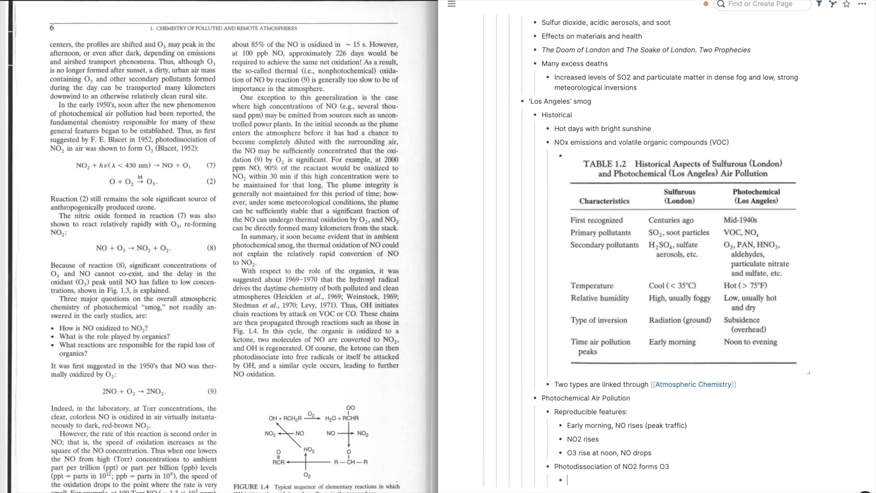
{"action": "key", "text": "Return"}
{"action": "key", "text": "Tab"}
{"action": "scroll", "coordinate": [248, 267], "scroll_direction": "down", "scroll_amount": 2}
{"action": "scroll", "coordinate": [247, 268], "scroll_direction": "down", "scroll_amount": 2}
{"action": "type", "text": "Anthropogenically produced ozone"}
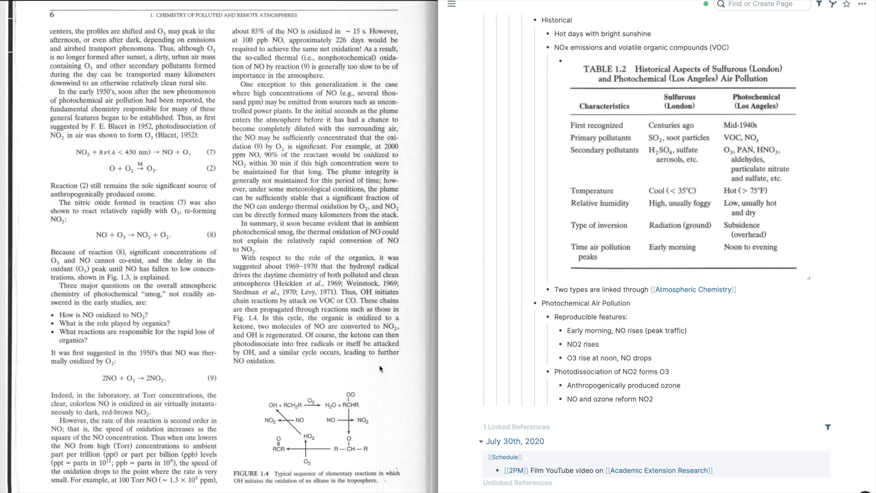
Add an 'Organics' bullet noting that OH initiates chain reactions by attack on VOC or CO
{"action": "key", "text": "Return"}
{"action": "key", "text": "shift+Tab"}
{"action": "type", "text": "Organics"}
{"action": "key", "text": "Return"}
{"action": "key", "text": "Tab"}
{"action": "type", "text": "Suggested that OH initiates chain reactions by attack on VOC or CO"}
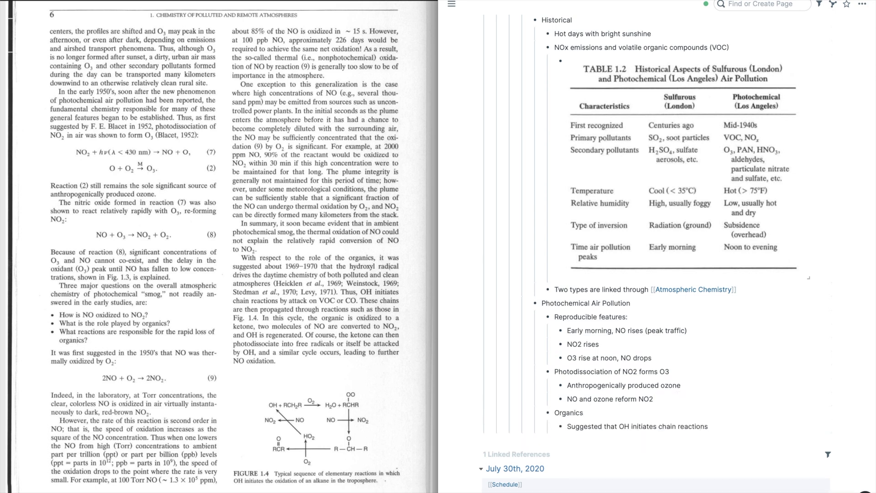
{"action": "scroll", "coordinate": [257, 385], "scroll_direction": "down", "scroll_amount": 1}
{"action": "scroll", "coordinate": [313, 349], "scroll_direction": "down", "scroll_amount": 20}
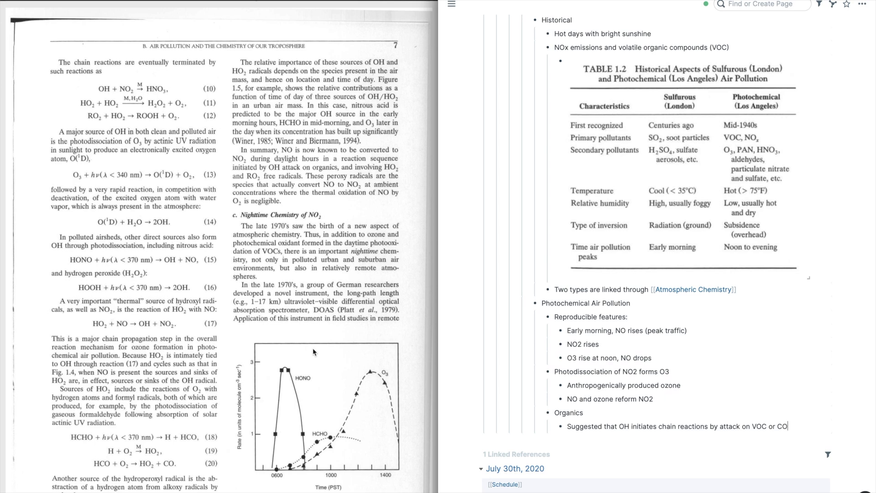
{"action": "key", "text": "Return"}
Add notes 'Various chain reactions on Page 7', the DOAS spectrometer, and 'The NO3 radical'
{"action": "type", "text": "Various chain reactions on Page 7"}
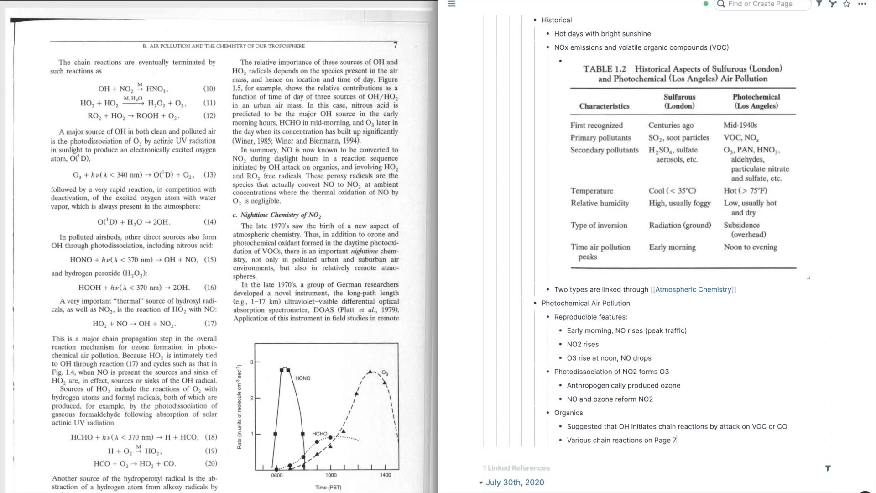
{"action": "scroll", "coordinate": [315, 274], "scroll_direction": "down", "scroll_amount": 4}
{"action": "scroll", "coordinate": [568, 286], "scroll_direction": "up", "scroll_amount": 1}
{"action": "scroll", "coordinate": [569, 287], "scroll_direction": "down", "scroll_amount": 2}
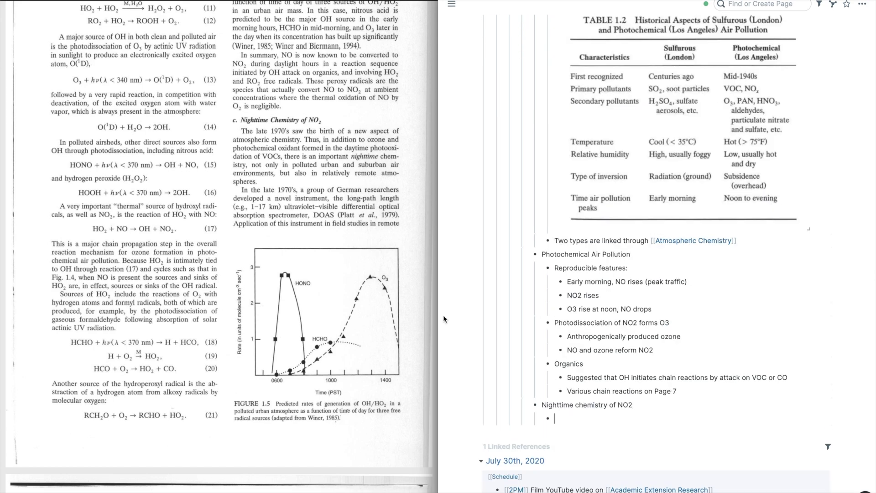
{"action": "scroll", "coordinate": [373, 244], "scroll_direction": "down", "scroll_amount": 1}
{"action": "type", "text": "Differential optical absorption spectrometer (DOAS)"}
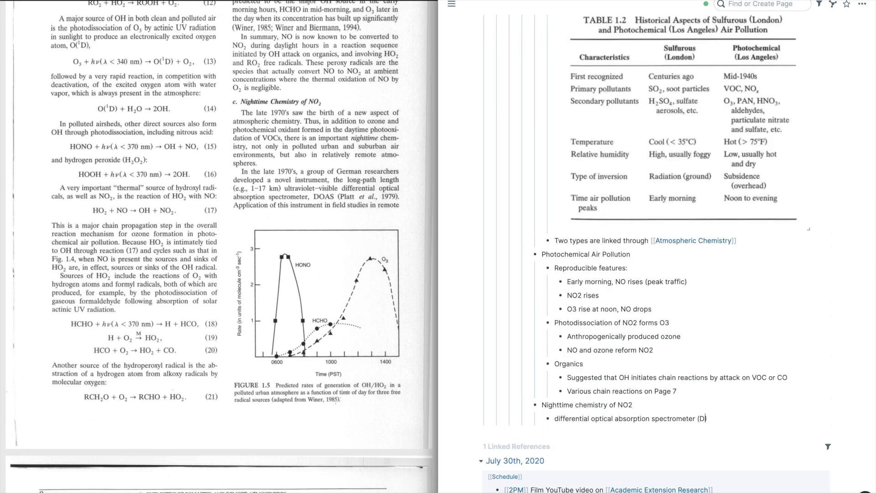
{"action": "key", "text": "Return"}
{"action": "scroll", "coordinate": [349, 304], "scroll_direction": "down", "scroll_amount": 20}
{"action": "type", "text": "The NO3 radical"}
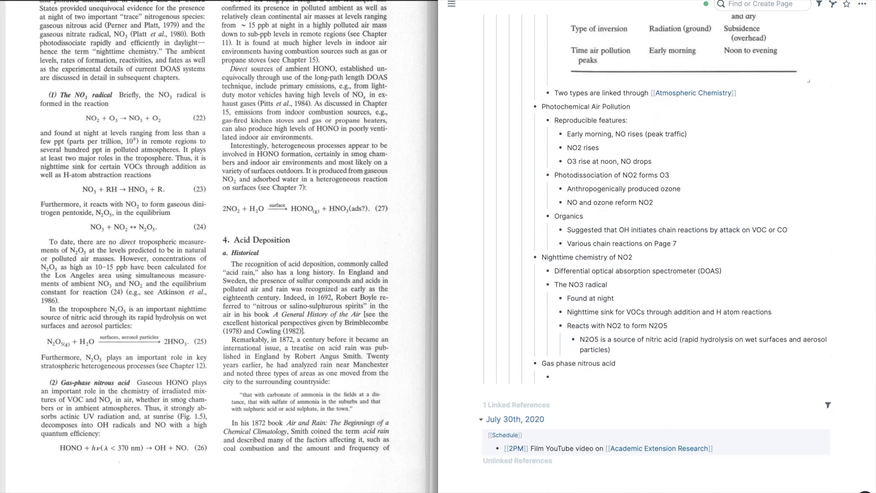
{"action": "scroll", "coordinate": [412, 362], "scroll_direction": "down", "scroll_amount": 3}
{"action": "key", "text": "Return"}
Note under gas-phase HONO that it absorbs actinic UV and decomposes into OH radicals
{"action": "key", "text": "Tab"}
{"action": "type", "text": "HONO absorbs actinic UV radiation and decomposes into OH radicals"}
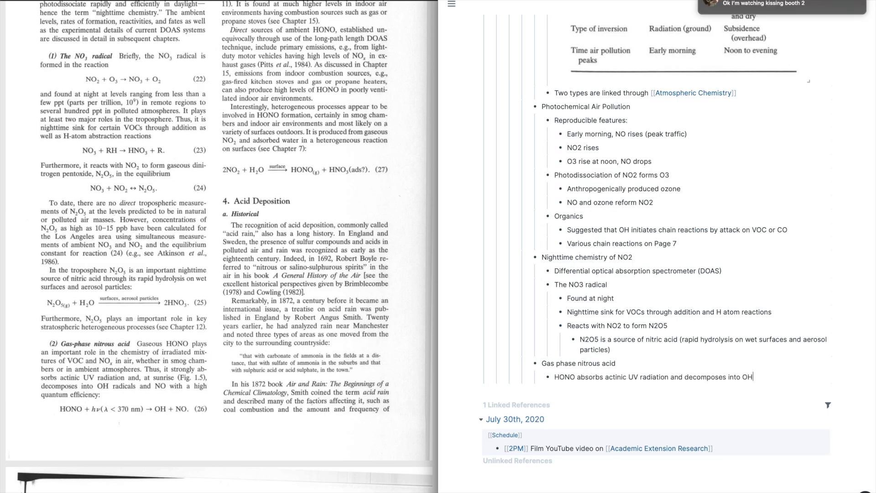
{"action": "left_click", "coordinate": [849, 9]}
{"action": "left_click", "coordinate": [850, 9]}
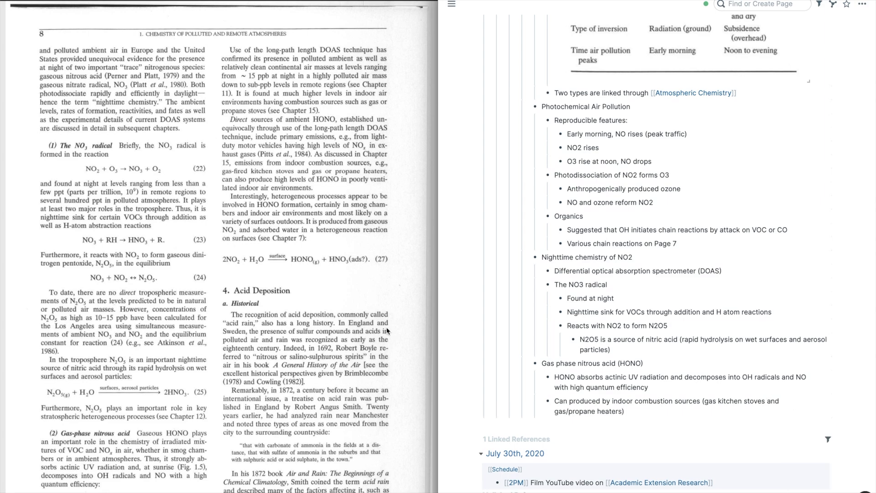
{"action": "scroll", "coordinate": [657, 247], "scroll_direction": "up", "scroll_amount": 10}
Finish the 'Acid Deposition' heading with a nested 'Historical' bullet and 'AKA acid rain' note
{"action": "type", "text": "Deposi"}
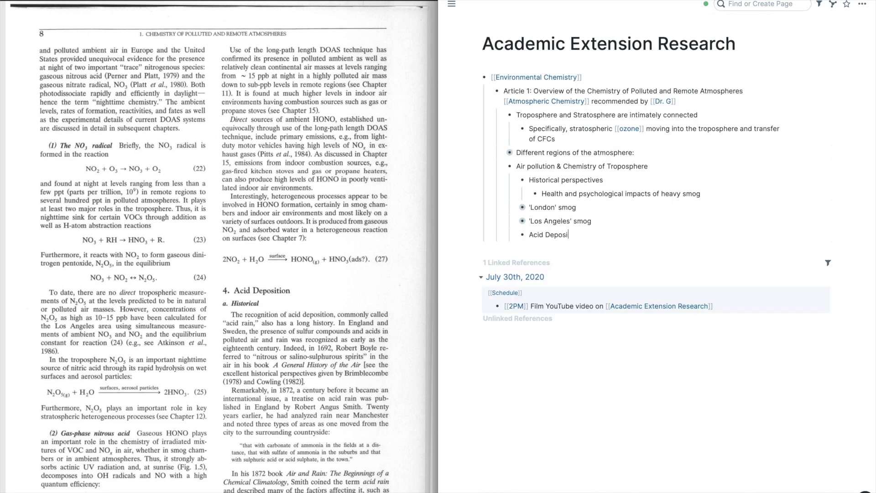
{"action": "type", "text": "tion"}
{"action": "key", "text": "Return"}
{"action": "key", "text": "Tab"}
{"action": "type", "text": "Historical"}
{"action": "key", "text": "Return"}
{"action": "key", "text": "Tab"}
{"action": "scroll", "coordinate": [347, 332], "scroll_direction": "down", "scroll_amount": 3}
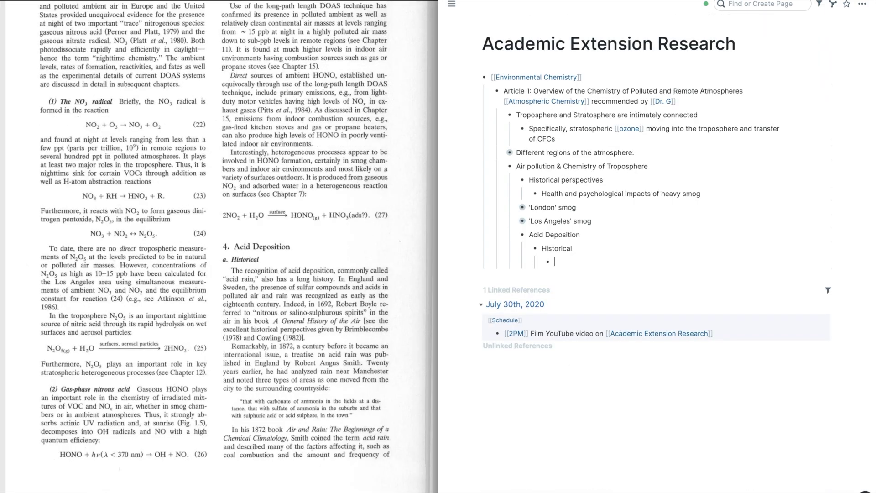
{"action": "type", "text": "AKA acid rain"}
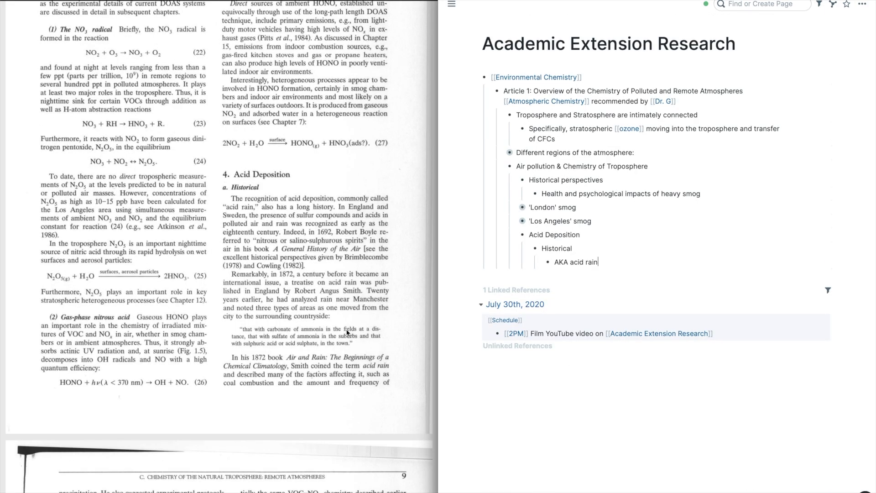
{"action": "key", "text": "Return"}
{"action": "scroll", "coordinate": [347, 332], "scroll_direction": "down", "scroll_amount": 8}
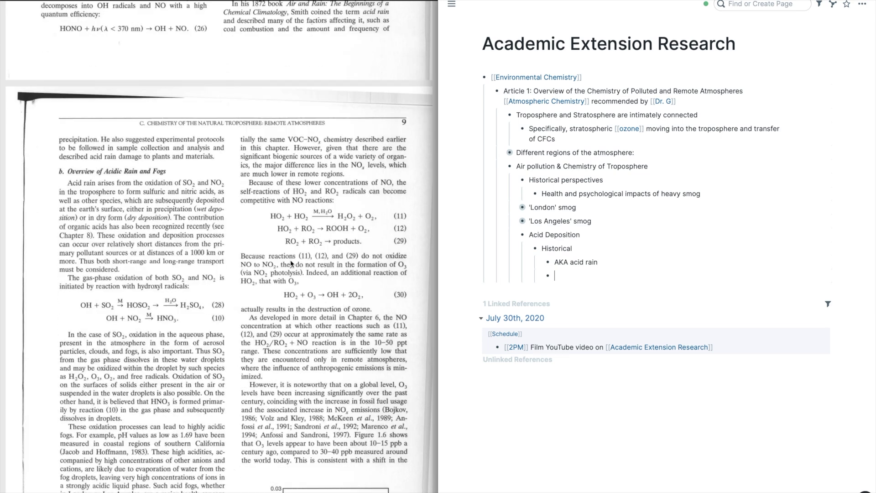
{"action": "scroll", "coordinate": [291, 263], "scroll_direction": "up", "scroll_amount": 1}
Add the term's origin, an acidic rain overview on SO2/NO2 oxidation, and wet and dry deposition
{"action": "type", "text": "Coined in __The Beginnings of a Chemical Climatology__ by Smith"}
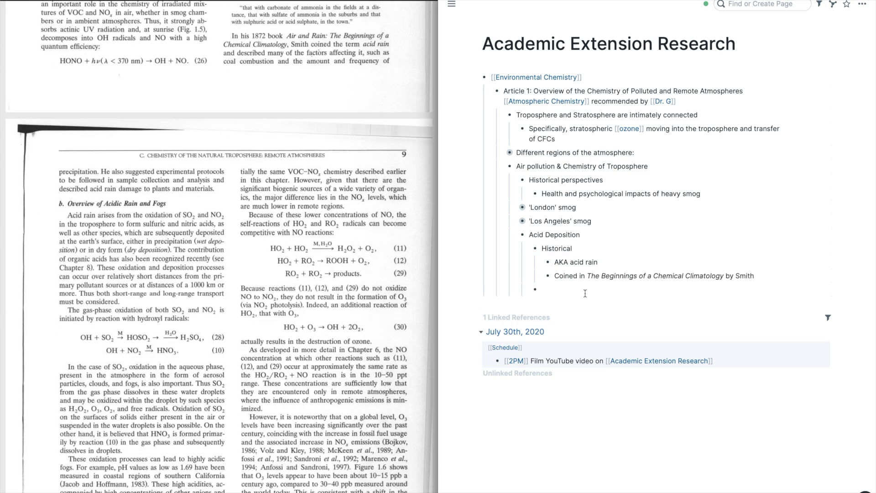
{"action": "type", "text": "Overview of Acidic rain and fogs"}
{"action": "key", "text": "Return"}
{"action": "key", "text": "Tab"}
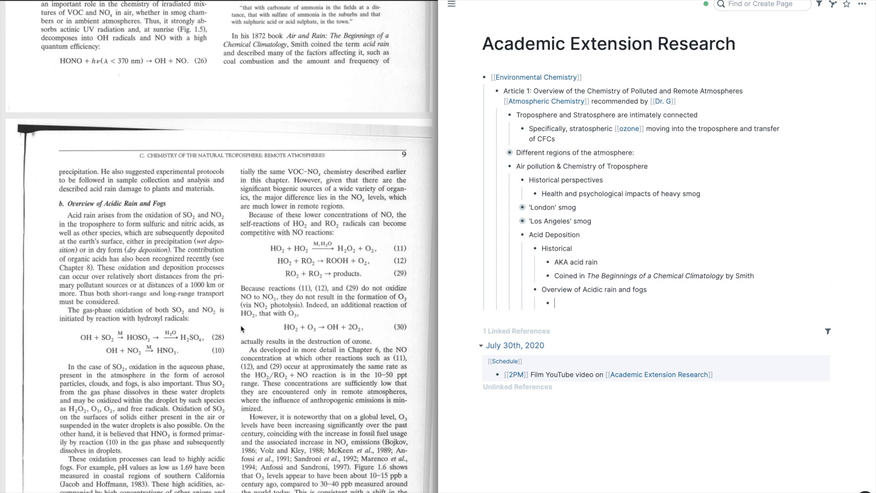
{"action": "scroll", "coordinate": [240, 325], "scroll_direction": "down", "scroll_amount": 3}
{"action": "type", "text": "From oxidation of SO2 and NO2 in troposphere to form sulfuric and nitric acids"}
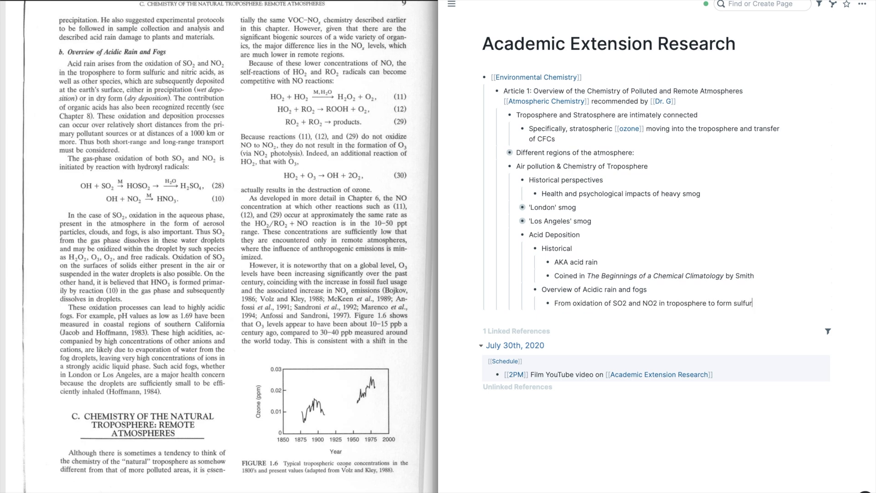
{"action": "key", "text": "Return"}
{"action": "type", "text": "Wet deposition (through precipitation)"}
{"action": "key", "text": "Return"}
{"action": "type", "text": "Dry deposition (dry depo"}
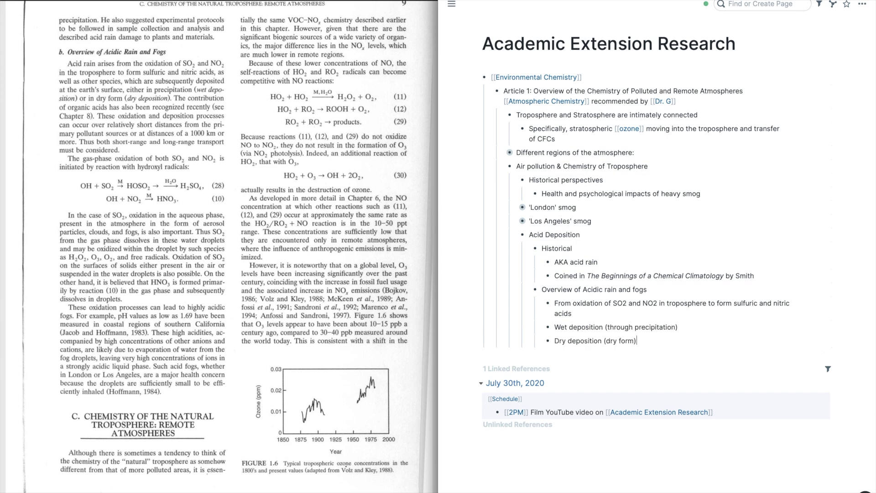
Add 'Chemistry of Natural Troposphere: Remote Atmospheres' with low-NOx and HO2/RO2 self-reaction notes
{"action": "key", "text": "Return"}
{"action": "key", "text": "shift+Tab"}
{"action": "key", "text": "shift+Tab"}
{"action": "type", "text": "Chemistry of Natural Troposphere: Remote Atmospheres"}
{"action": "key", "text": "Return"}
{"action": "key", "text": "Tab"}
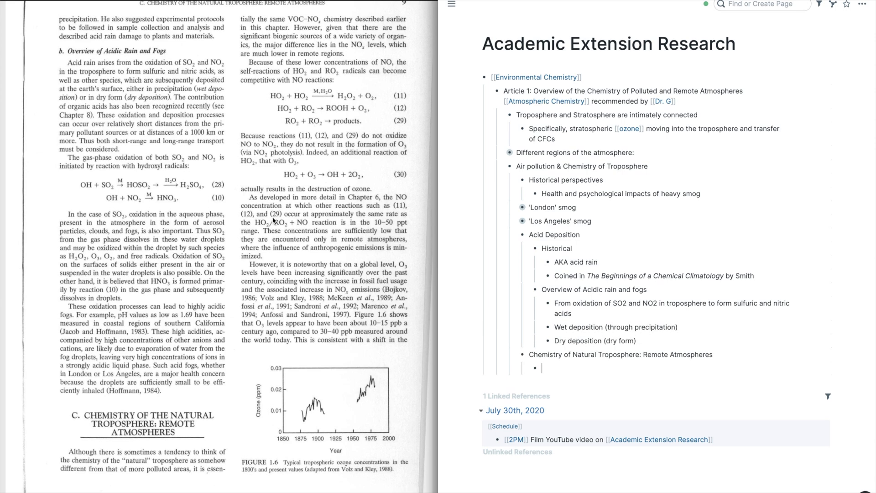
{"action": "scroll", "coordinate": [284, 242], "scroll_direction": "up", "scroll_amount": 1}
{"action": "type", "text": "NOx levels much lower in remote regions"}
{"action": "key", "text": "Return"}
{"action": "key", "text": "Tab"}
{"action": "type", "text": "Due to this"}
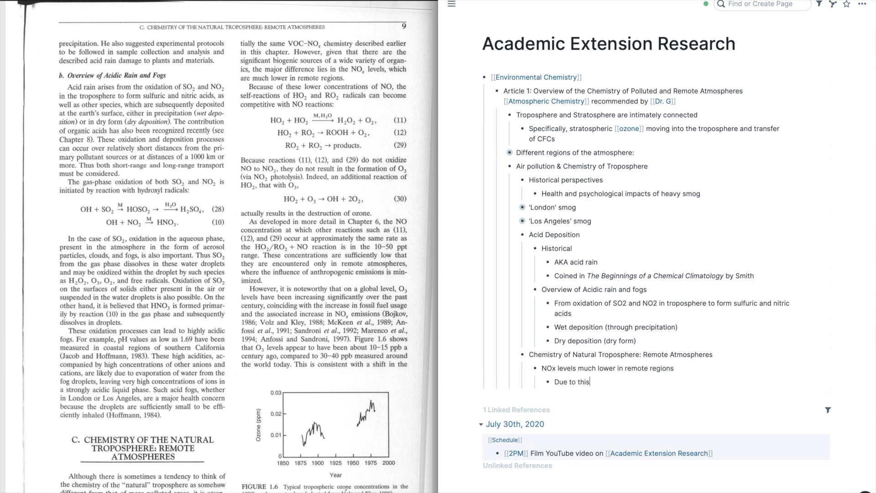
{"action": "type", "text": ", self reactions of HO2 and RO2 radicals can become competitive with NO reactions"}
{"action": "scroll", "coordinate": [360, 256], "scroll_direction": "down", "scroll_amount": 10}
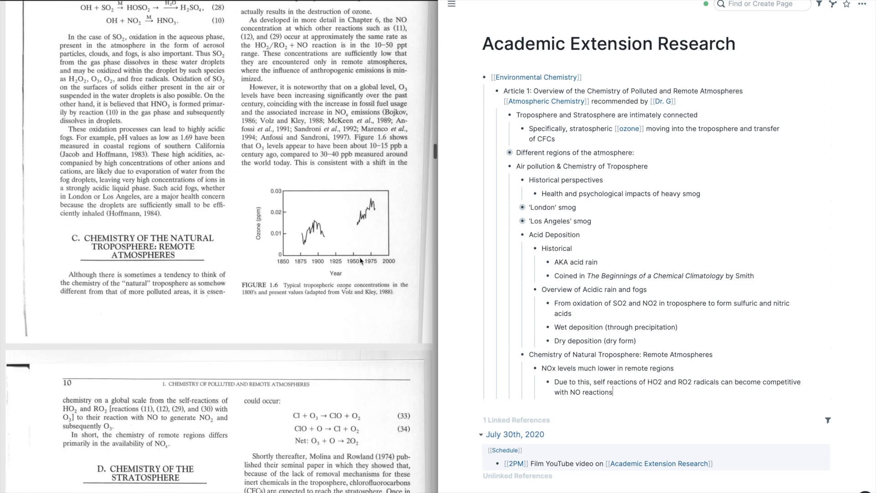
Collapse the Air pollution branch and add a 'Chemistry of the Stratophere' heading with a nested bullet
{"action": "key", "text": "Return"}
{"action": "key", "text": "shift+Tab"}
{"action": "key", "text": "shift+Tab"}
{"action": "key", "text": "shift+Tab"}
{"action": "left_click", "coordinate": [503, 166]}
{"action": "type", "text": "Chemistry of the Stratophere"}
{"action": "key", "text": "Return"}
{"action": "key", "text": "Tab"}
{"action": "scroll", "coordinate": [345, 256], "scroll_direction": "down", "scroll_amount": 1}
Note that ozone means 'to smell', then add 'Stratosphere' with 'Steady-state concentration of ozone' nested
{"action": "type", "text": "Oz"}
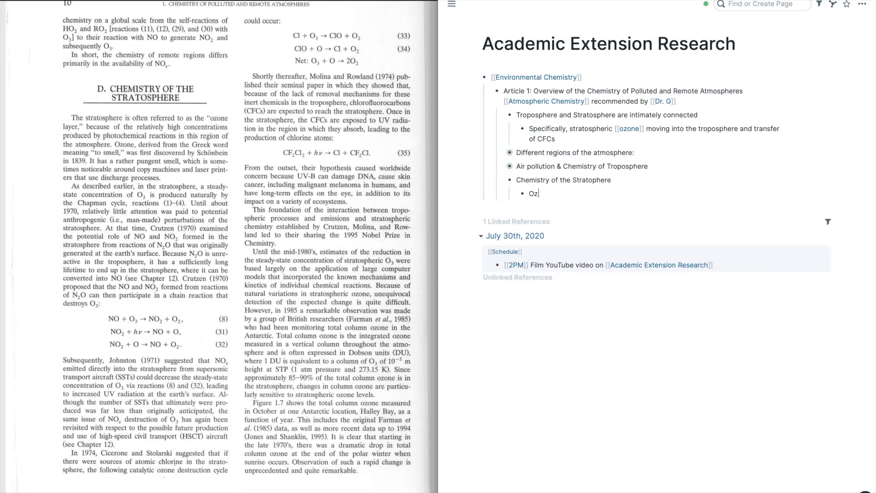
{"action": "type", "text": "one means 'to smell' = has a pungent smell"}
{"action": "key", "text": "Return"}
{"action": "type", "text": "Stratosphere"}
{"action": "key", "text": "Return"}
{"action": "key", "text": "Tab"}
{"action": "type", "text": "Steady con"}
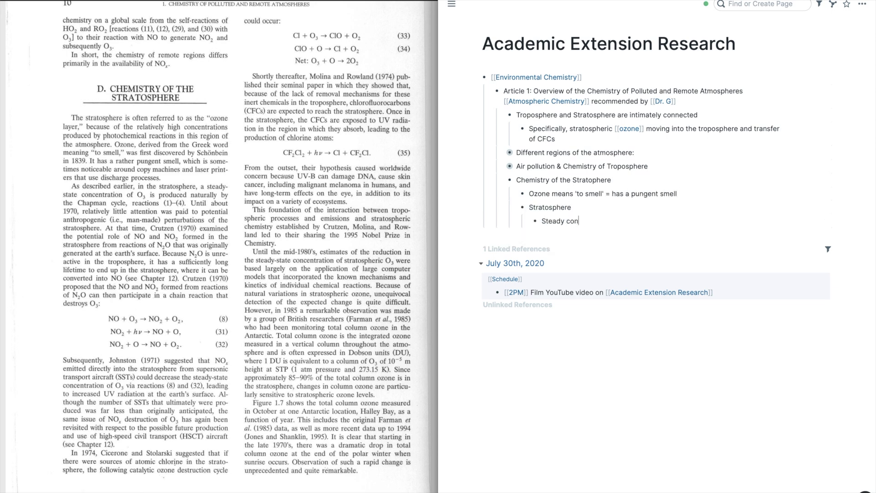
{"action": "key", "text": "BackSpace"}
{"action": "key", "text": "BackSpace"}
{"action": "key", "text": "BackSpace"}
{"action": "key", "text": "BackSpace"}
{"action": "type", "text": "-state concentration of ozone"}
Add notes on N2O converting to NO and NOx lowering steady-state O3, raising surface UV
{"action": "key", "text": "Return"}
{"action": "type", "text": "N2o unreactive in troposphere, gets to stratosphere to be converted to NO"}
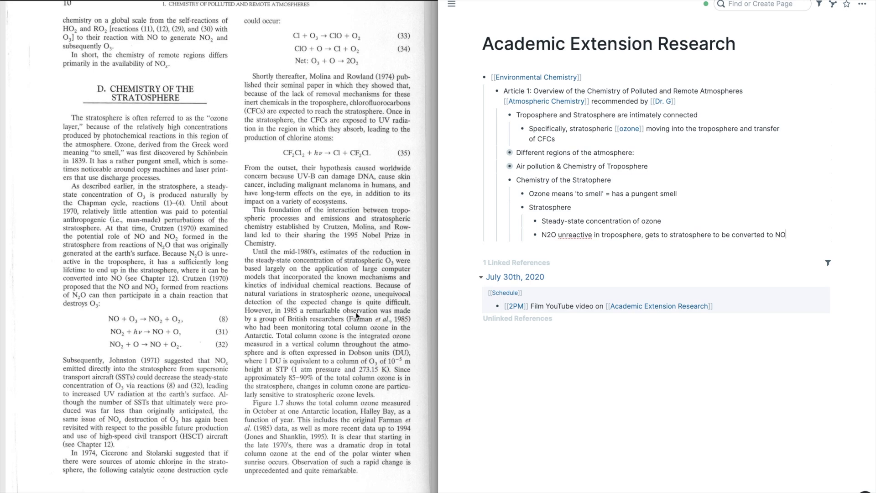
{"action": "key", "text": "Return"}
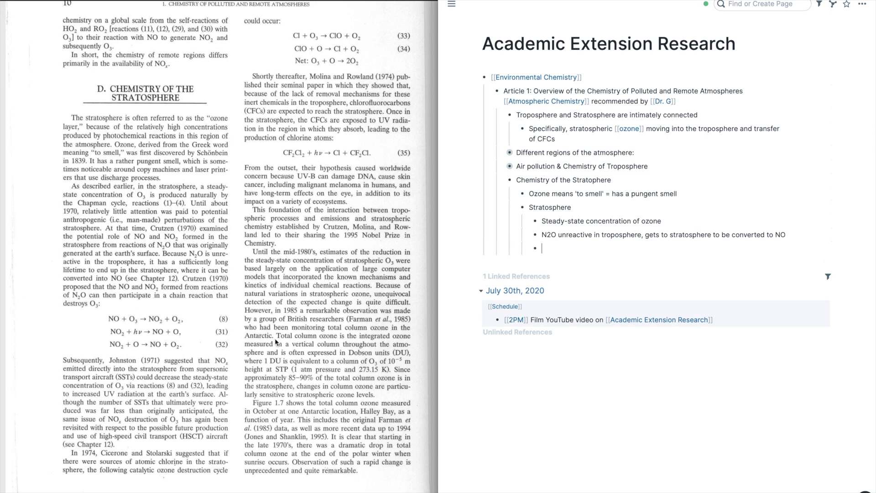
{"action": "type", "text": "NOx emitted into the stratosphere could decrease steady-state concentration of O3"}
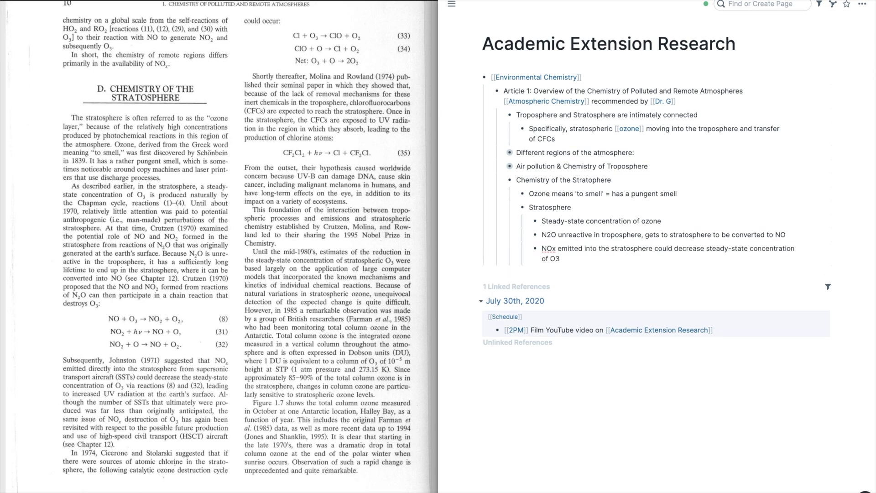
{"action": "type", "text": " (from reactions shown on Page 10) which would lead to increased ra"}
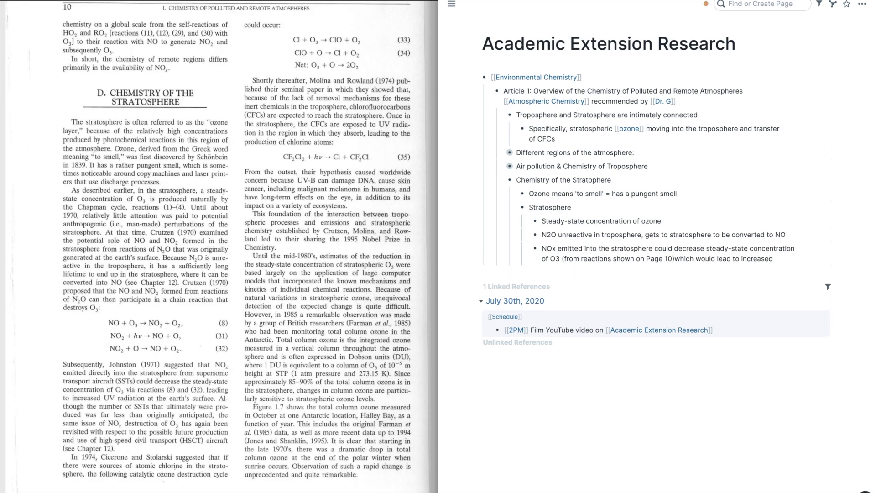
{"action": "key", "text": "BackSpace"}
{"action": "key", "text": "BackSpace"}
{"action": "type", "text": "UV radiation at Earth's surface"}
Add notes on CFCs producing chlorine under UV and on UV-B damage to DNA, skin and eyes
{"action": "key", "text": "Return"}
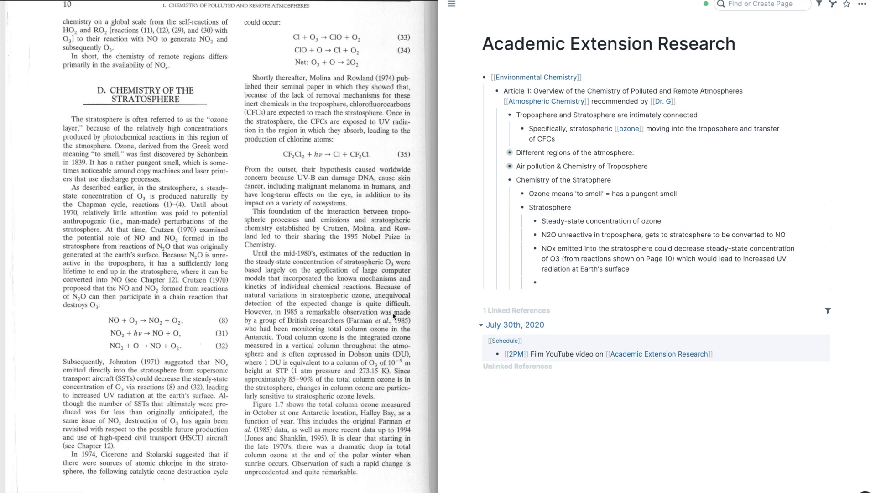
{"action": "type", "text": "CFCs exposed to UV radiation produces chlorine atoms"}
{"action": "key", "text": "Return"}
{"action": "type", "text": "UV-B can damage DNA, cause skin cancer, have "}
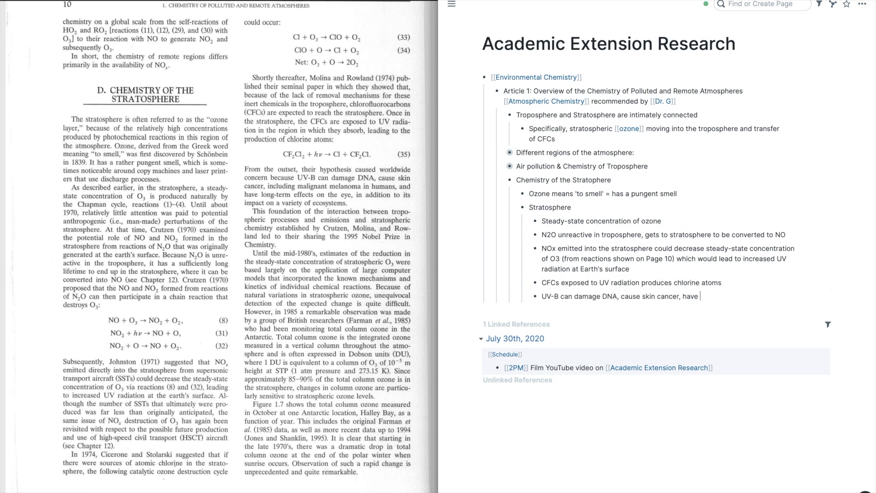
{"action": "type", "text": "long term effects on the eye, and poor effect on ecosystems"}
Append 'studied [[July 30th, 2020]]' to the Article 1 line
{"action": "key", "text": "Return"}
{"action": "key", "text": "shift+Tab"}
{"action": "key", "text": "shift+Tab"}
{"action": "key", "text": "shift+Tab"}
{"action": "type", "text": "Ar"}
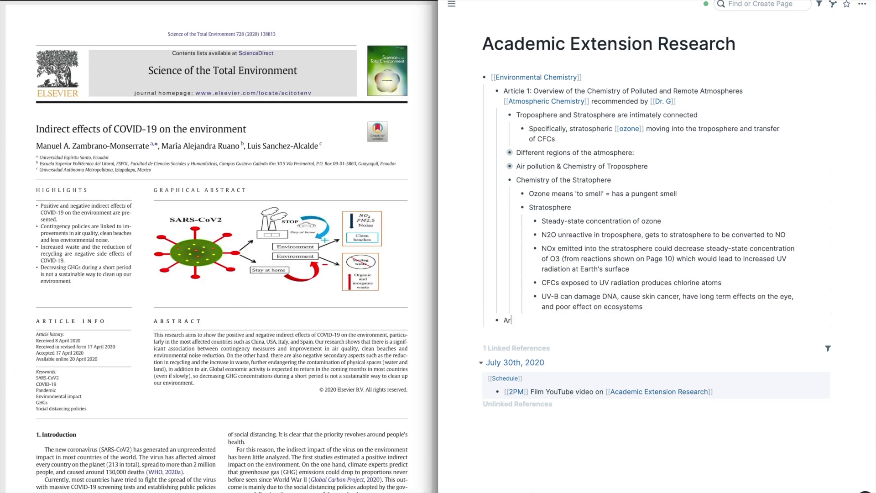
{"action": "left_click", "coordinate": [847, 84]}
{"action": "type", "text": "studied [[July 30th"}
{"action": "key", "text": "Return"}
{"action": "left_click", "coordinate": [579, 332]}
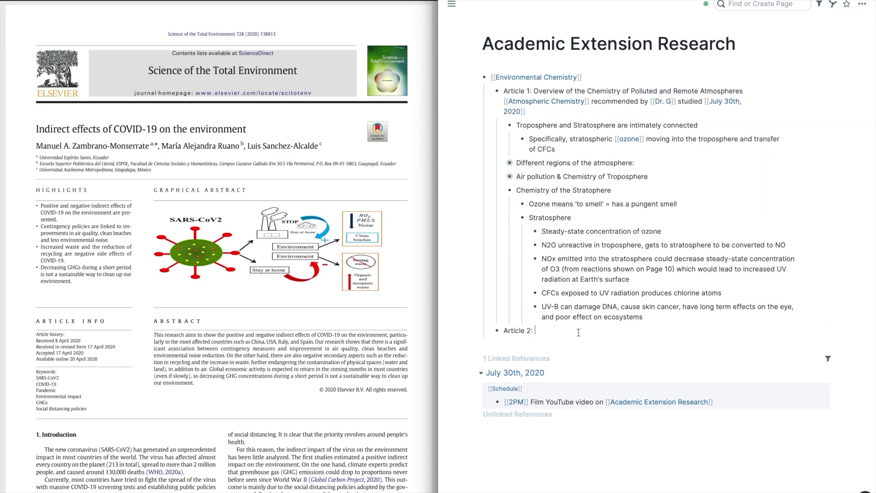
Title Article 2 'Indirect effects of [[COVID-19]] on the environment', studied [[July 30th, 2020]]
{"action": "type", "text": "Indirect effects of COVID-19 on the environment"}
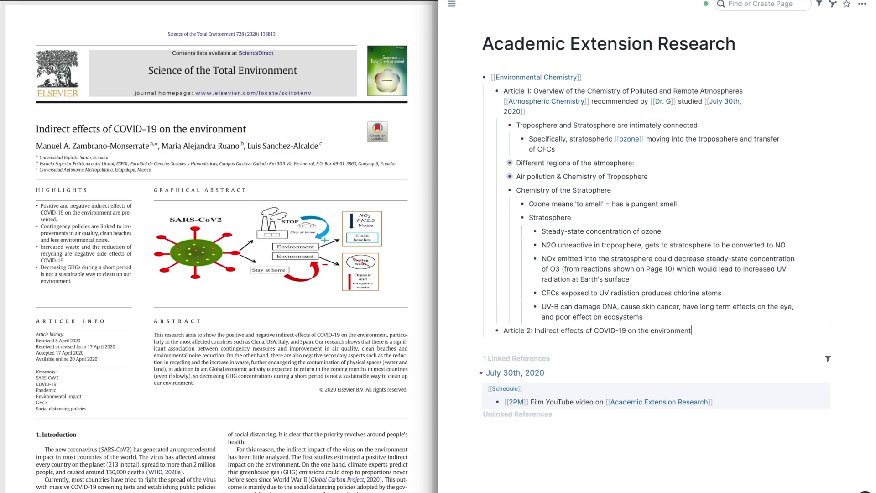
{"action": "left_click_drag", "start_coordinate": [594, 331], "coordinate": [629, 331]}
{"action": "type", "text": "[["}
{"action": "key", "text": "End"}
{"action": "type", "text": "studied [[July"}
{"action": "key", "text": "Return"}
Add a nested Highlights list: improved air quality and less noise, and increased waste with reduced recycling
{"action": "key", "text": "Return"}
{"action": "key", "text": "Tab"}
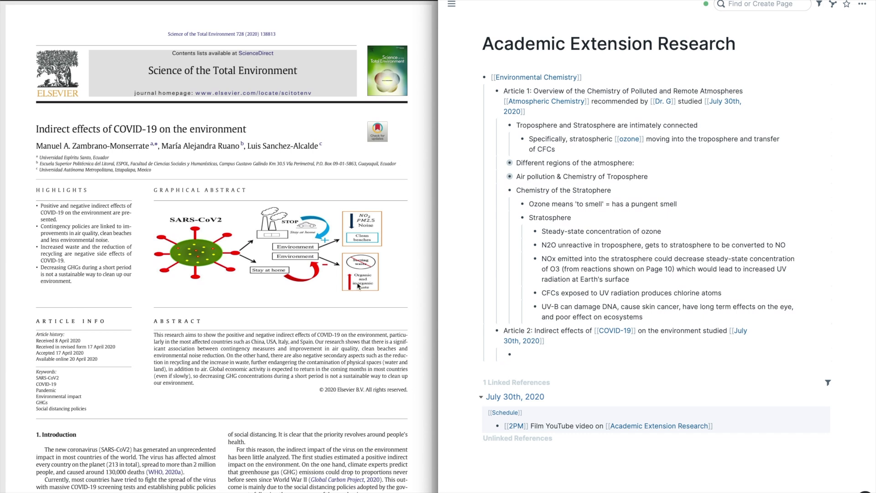
{"action": "type", "text": "Highlights"}
{"action": "key", "text": "Return"}
{"action": "key", "text": "Tab"}
{"action": "type", "text": "P"}
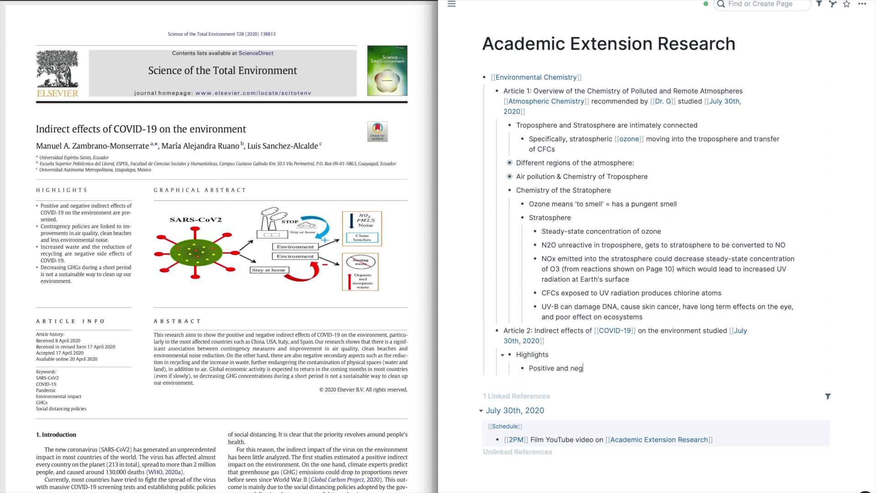
{"action": "key", "text": "BackSpace"}
{"action": "key", "text": "BackSpace"}
{"action": "key", "text": "BackSpace"}
{"action": "key", "text": "BackSpace"}
{"action": "key", "text": "BackSpace"}
{"action": "key", "text": "BackSpace"}
{"action": "key", "text": "BackSpace"}
{"action": "key", "text": "BackSpace"}
{"action": "key", "text": "BackSpace"}
{"action": "key", "text": "BackSpace"}
{"action": "key", "text": "BackSpace"}
{"action": "key", "text": "BackSpace"}
{"action": "key", "text": "BackSpace"}
{"action": "key", "text": "BackSpace"}
{"action": "key", "text": "BackSpace"}
{"action": "type", "text": "Improvements in air quality and less environmental noise"}
{"action": "key", "text": "Return"}
{"action": "type", "text": "Increased waste and reduction of recycling"}
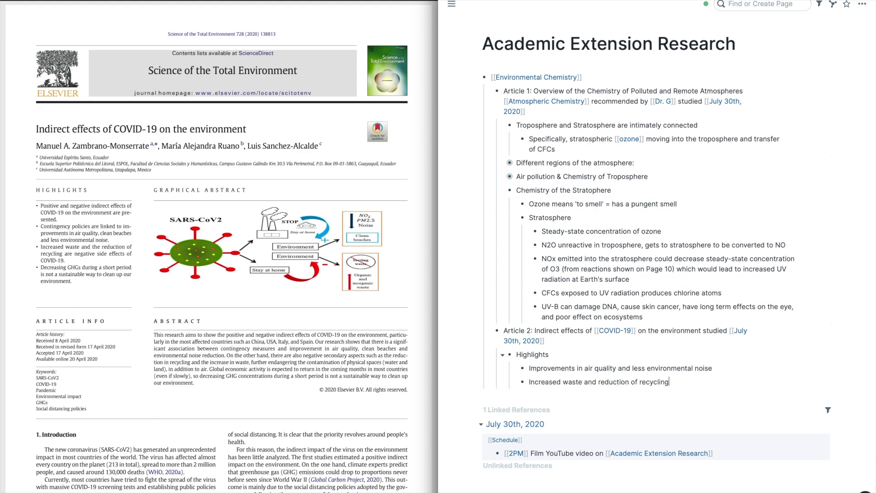
{"action": "key", "text": "Return"}
Add the GHG highlight ('is not sustainable') and the most affected countries: China, USA, Italy, Spain
{"action": "type", "text": "Decreasing GHGs during a short period"}
{"action": "left_click", "coordinate": [491, 94]}
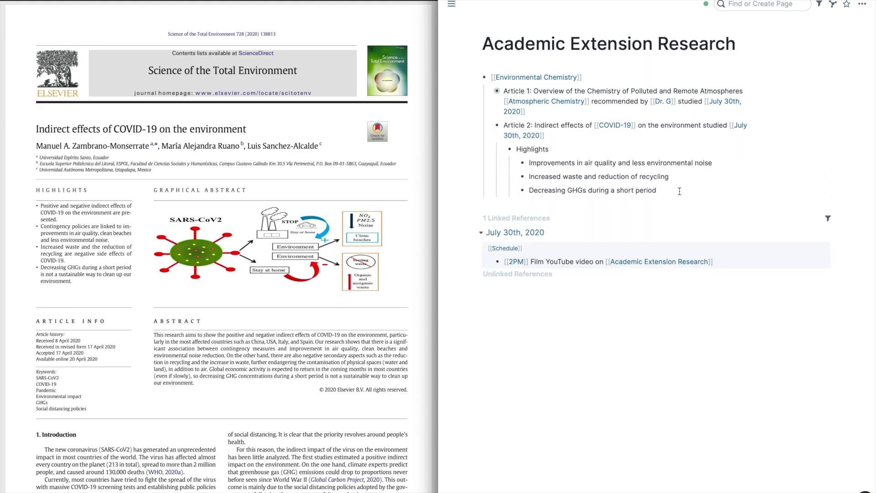
{"action": "key", "text": "Return"}
{"action": "type", "text": "is not sustainable"}
{"action": "scroll", "coordinate": [372, 312], "scroll_direction": "down", "scroll_amount": 3}
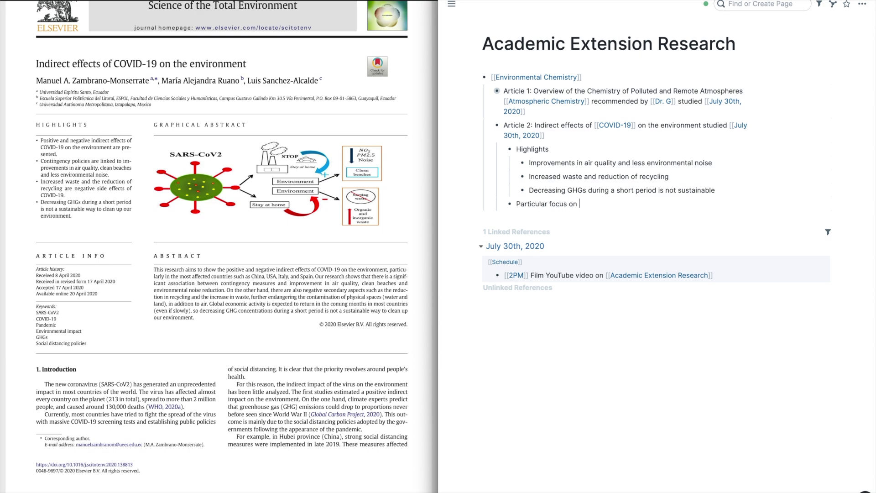
{"action": "type", "text": "most affected countries: China, USA, Italy, and Spain"}
{"action": "scroll", "coordinate": [240, 349], "scroll_direction": "down", "scroll_amount": 15}
Add an Introduction bullet with an empty nested bullet beneath it
{"action": "key", "text": "Return"}
{"action": "type", "text": "Introduction"}
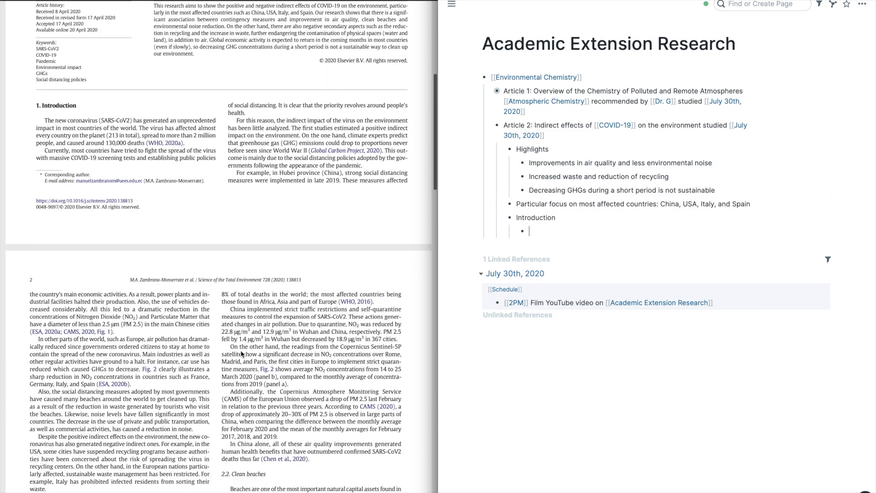
{"action": "key", "text": "Return"}
{"action": "key", "text": "Tab"}
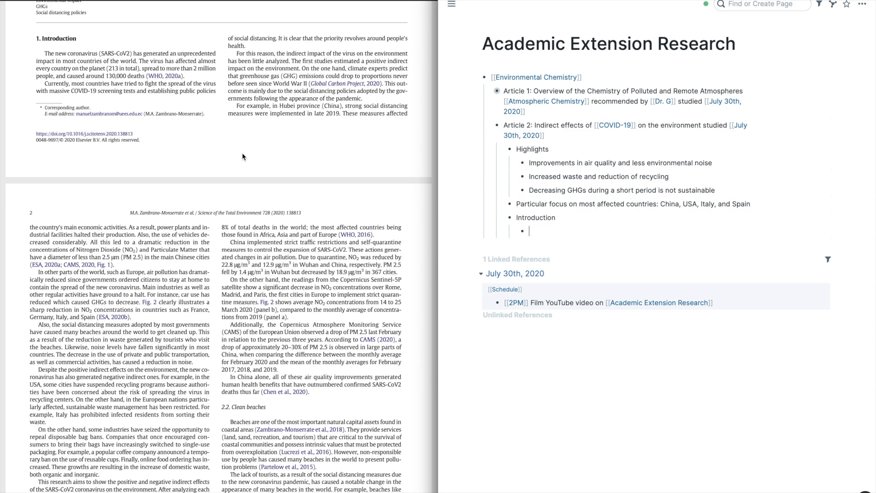
Spell out the highlight's abbreviation as 'greenhouse gas emissions (GHGs)'
{"action": "left_click", "coordinate": [566, 190]}
{"action": "type", "text": "greenhouse gas emissions"}
{"action": "double_click", "coordinate": [667, 190]}
{"action": "type", "text": "("}
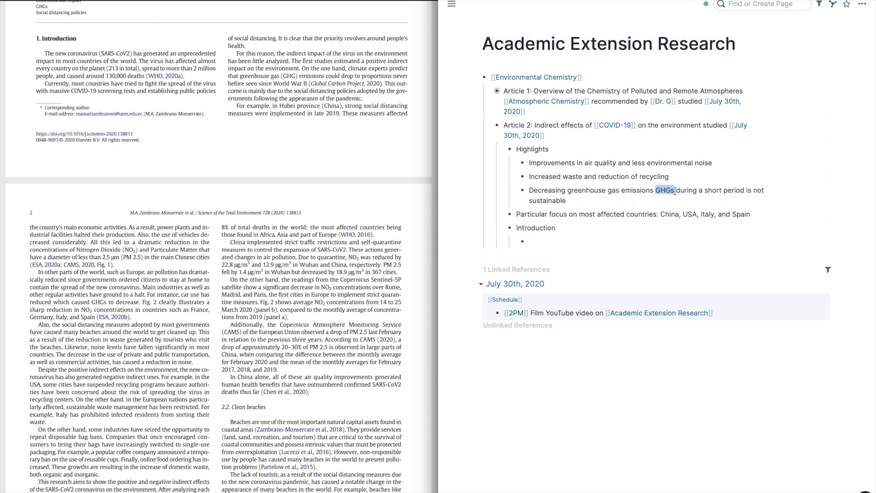
Note early studies showing positive impact, halted power plants and vehicle emissions, and stay-at-home orders
{"action": "left_click", "coordinate": [593, 240]}
{"action": "type", "text": "First studies indicated a positive "}
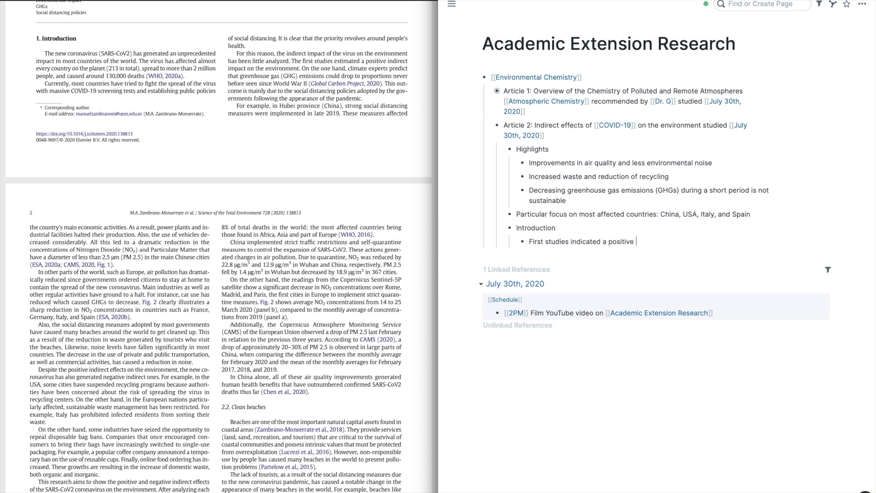
{"action": "type", "text": "impact on environment"}
{"action": "scroll", "coordinate": [214, 320], "scroll_direction": "down", "scroll_amount": 4}
{"action": "key", "text": "Return"}
{"action": "type", "text": "Power plants and "}
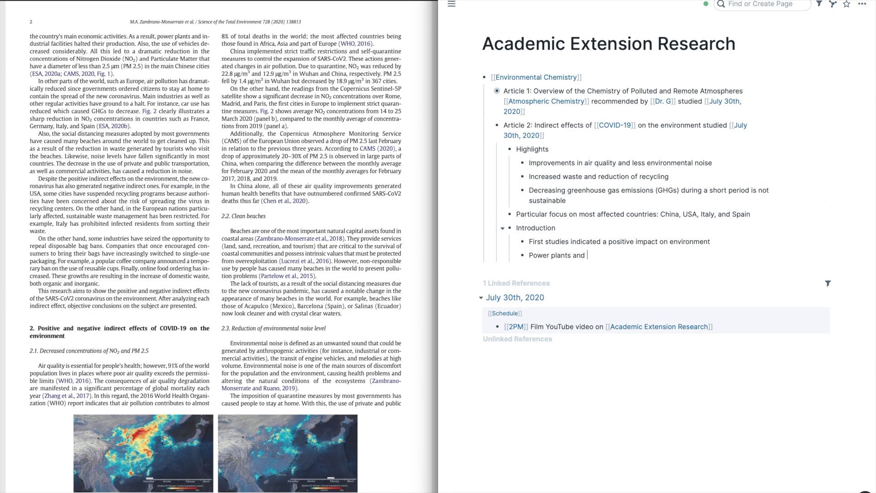
{"action": "type", "text": "industrial facilities halted production, no vehica"}
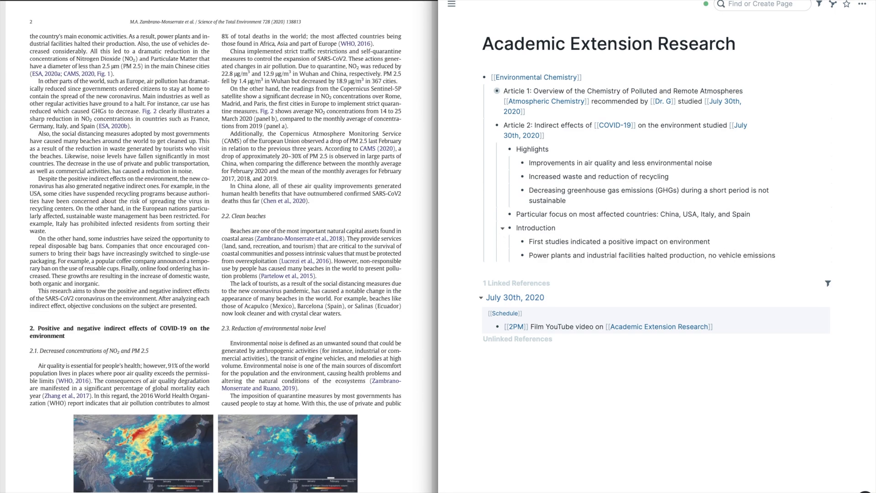
{"action": "type", "text": "e emissions"}
{"action": "key", "text": "Return"}
{"action": "type", "text": "Stay at home orders"}
Add points on social distancing clearing beaches, noise reduction, and decreased public and private transportation
{"action": "key", "text": "Return"}
{"action": "type", "text": "Social distancing = beaches cleared up"}
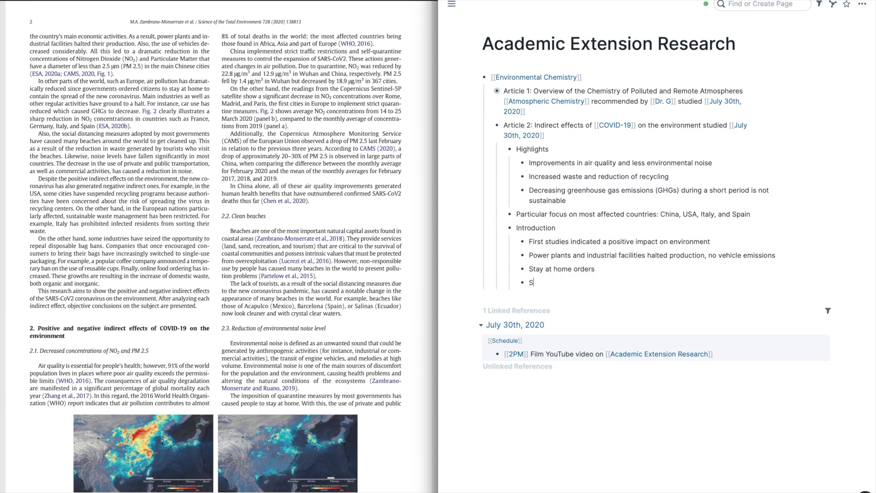
{"action": "key", "text": "Return"}
{"action": "type", "text": "Noise reduction"}
{"action": "key", "text": "Return"}
{"action": "type", "text": "Decrease in public and private transportation"}
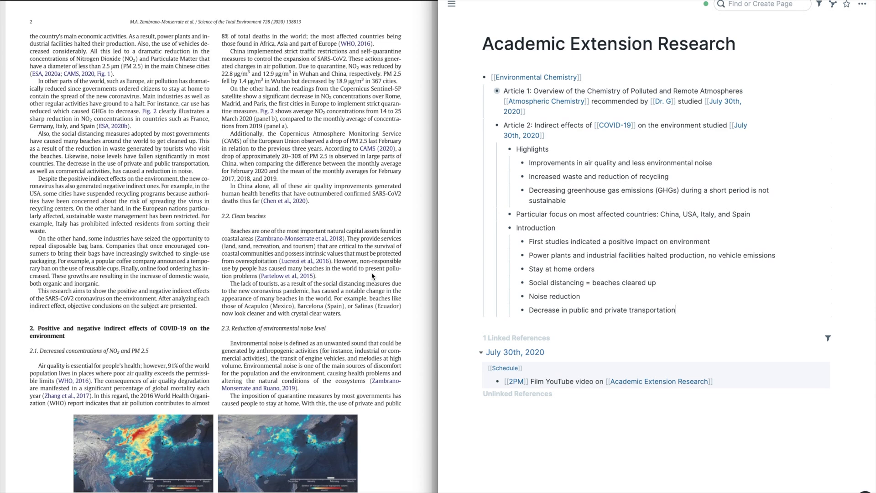
{"action": "key", "text": "Return"}
Group the existing Introduction points under a 'Positive' heading and start a 'Negative' group
{"action": "left_click", "coordinate": [533, 236]}
{"action": "key", "text": "Return"}
{"action": "type", "text": "Positive"}
{"action": "key", "text": "Tab"}
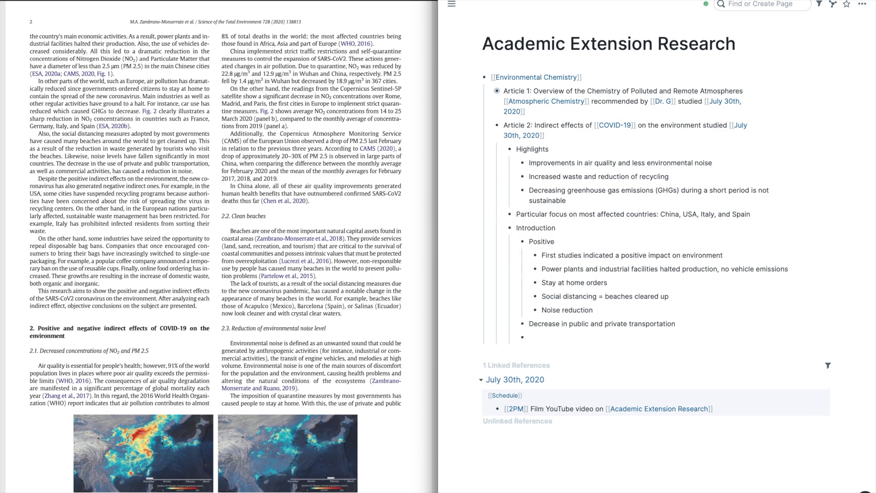
{"action": "type", "text": "Negative"}
{"action": "key", "text": "Return"}
{"action": "key", "text": "Tab"}
List negatives: repealed bag bans, single-use packaging, online food ordering, and increased domestic waste
{"action": "type", "text": "Repeal disposable bag bans"}
{"action": "key", "text": "Return"}
{"action": "type", "text": "Companies switching to single-use packaging"}
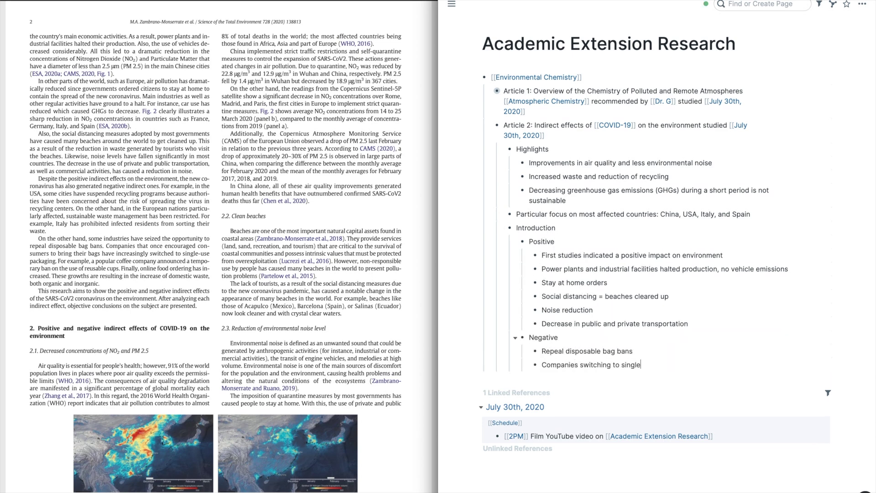
{"action": "key", "text": "Return"}
{"action": "type", "text": "Online food ordering"}
{"action": "key", "text": "Return"}
{"action": "type", "text": "Increased domest"}
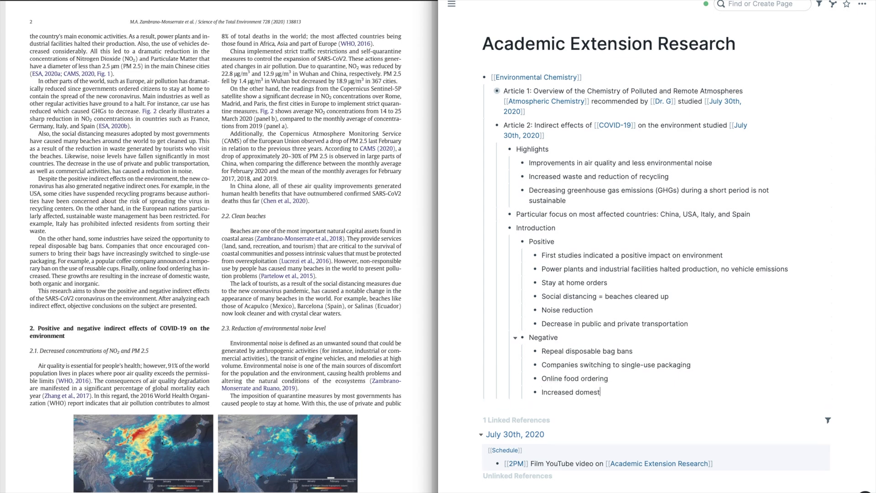
{"action": "type", "text": "ic waste - organic and inorganic"}
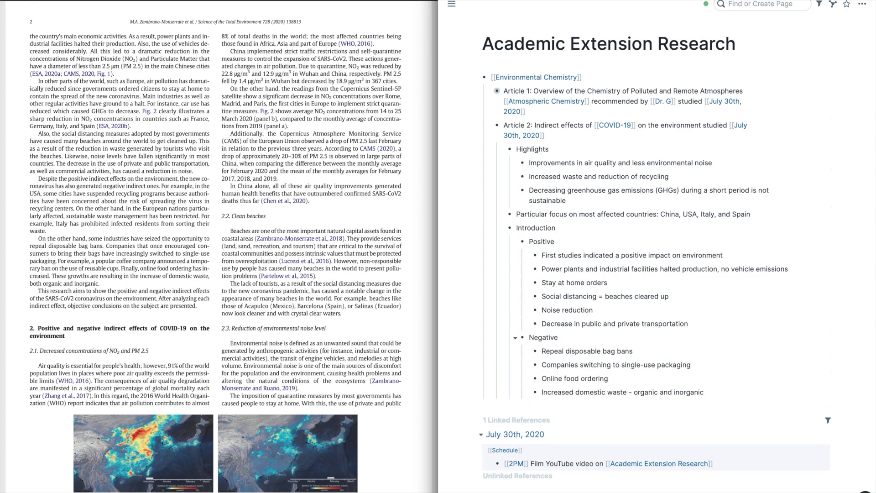
{"action": "scroll", "coordinate": [343, 346], "scroll_direction": "down", "scroll_amount": 2}
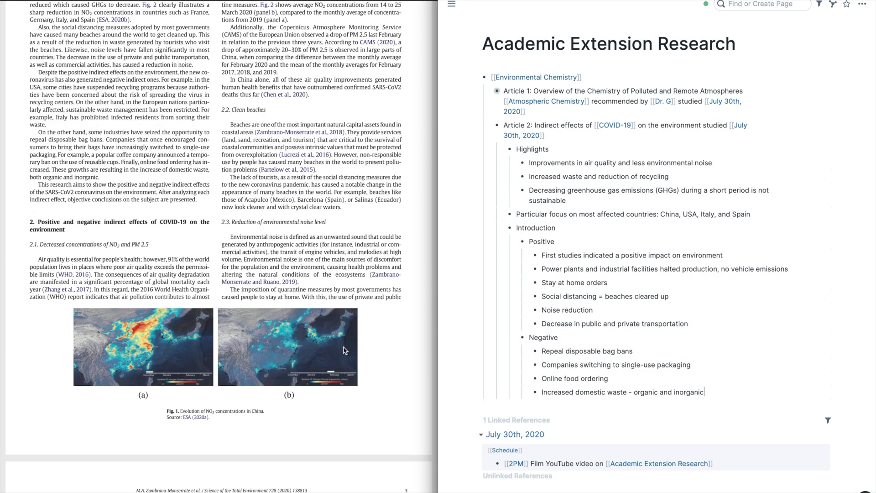
{"action": "scroll", "coordinate": [344, 347], "scroll_direction": "up", "scroll_amount": 3}
Add a 'Positives in detail' bullet with a nested 'Decreased NO2 concentrations' point
{"action": "key", "text": "Return"}
{"action": "key", "text": "shift+Tab"}
{"action": "key", "text": "shift+Tab"}
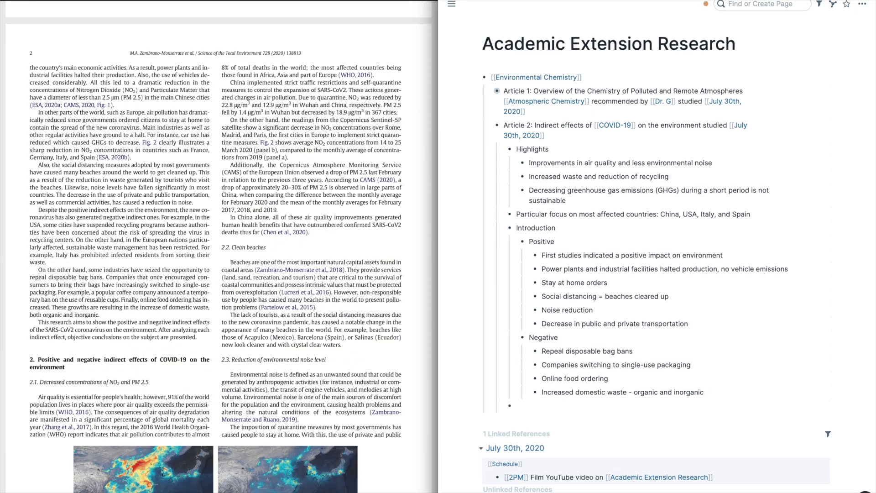
{"action": "type", "text": "Positives in detail"}
{"action": "key", "text": "Return"}
{"action": "key", "text": "Tab"}
{"action": "type", "text": "Decreased NO2 concentrations"}
Extend it to 'NO2 and PM 2.5', with sub-points 'Due to quarantine, NO2 levels fell' and 'Drop in PM 2.5'
{"action": "left_click", "coordinate": [580, 420]}
{"action": "type", "text": "and PM 2.5"}
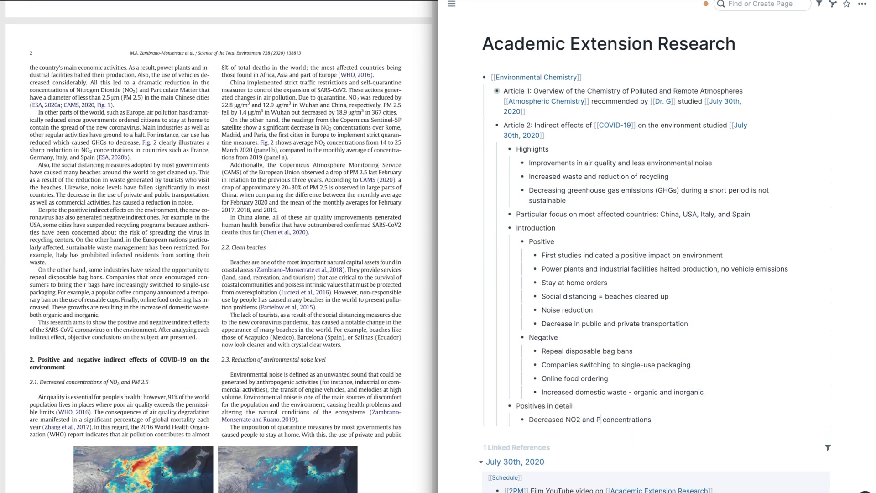
{"action": "key", "text": "End"}
{"action": "key", "text": "Return"}
{"action": "key", "text": "Tab"}
{"action": "type", "text": "Due to quarantine, NO2 leve"}
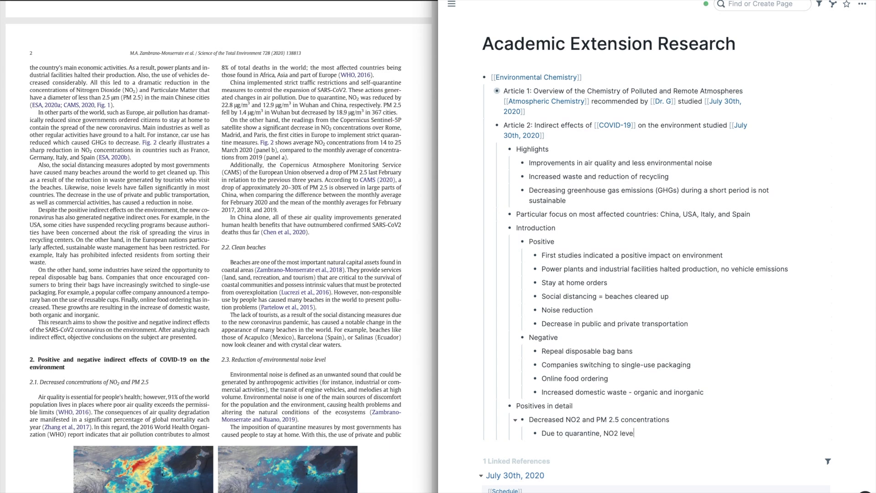
{"action": "type", "text": "ls fell"}
{"action": "key", "text": "Return"}
{"action": "type", "text": "Drop in PM 2.5"}
Paste the copied 'In China alone… deaths thus far' sentence into a new bullet with its page reference
{"action": "key", "text": "Return"}
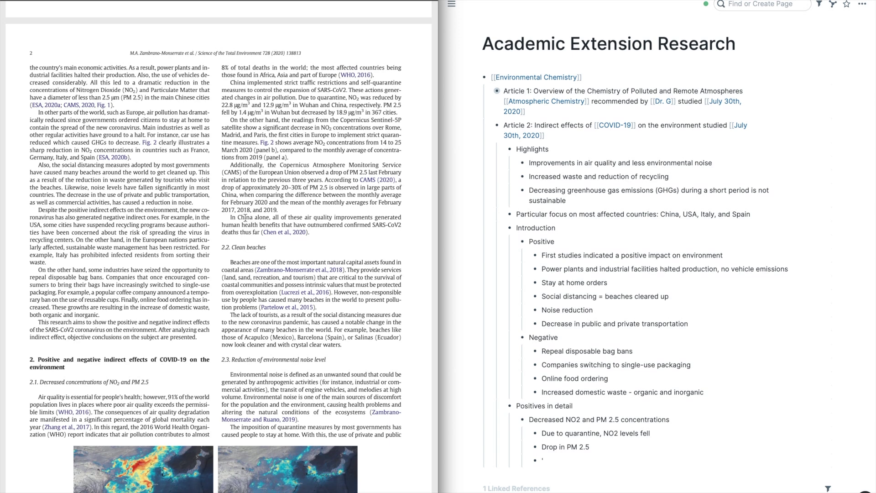
{"action": "left_click_drag", "start_coordinate": [231, 217], "coordinate": [261, 230]}
{"action": "key", "text": "ctrl+c"}
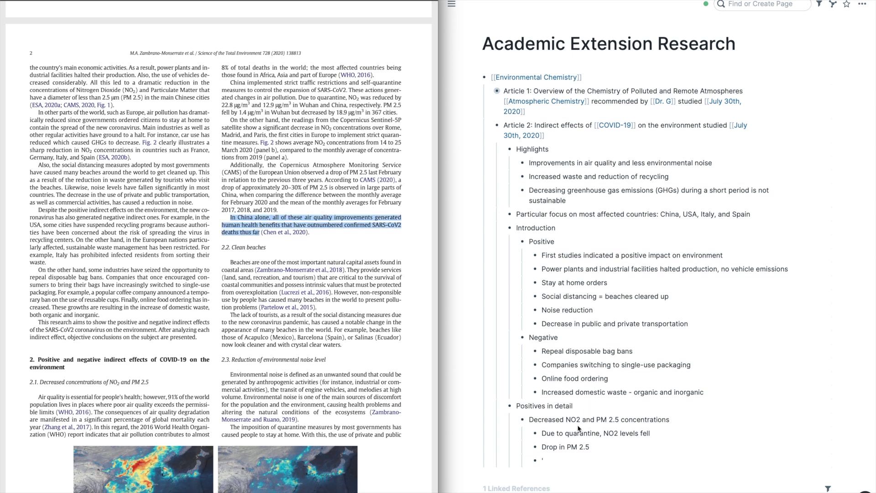
{"action": "left_click", "coordinate": [567, 452]}
{"action": "key", "text": "ctrl+v"}
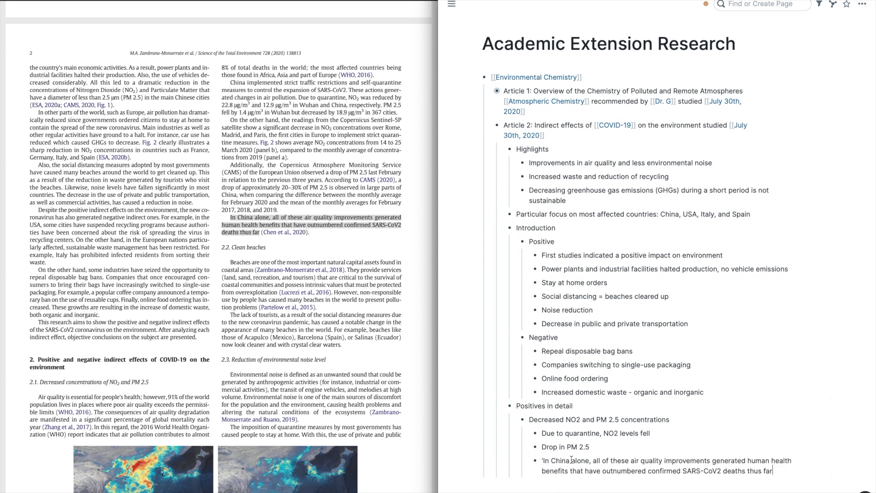
{"action": "scroll", "coordinate": [604, 386], "scroll_direction": "down", "scroll_amount": 3}
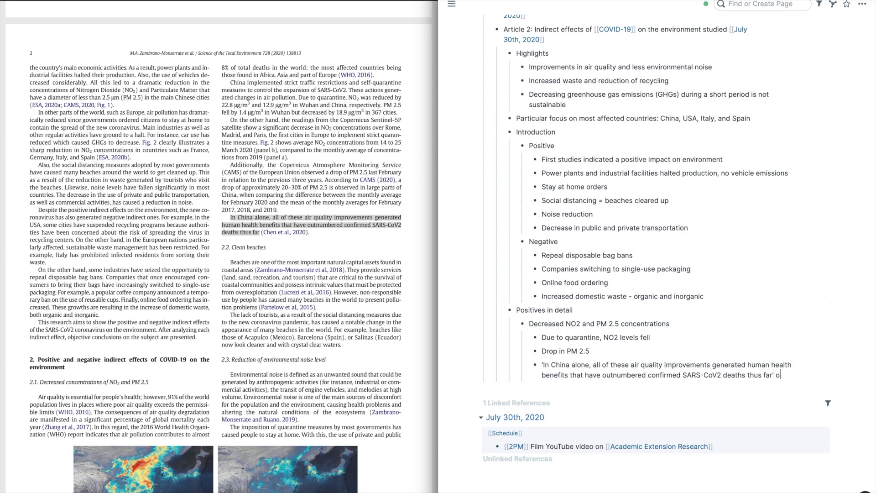
{"action": "type", "text": "' on Page 2"}
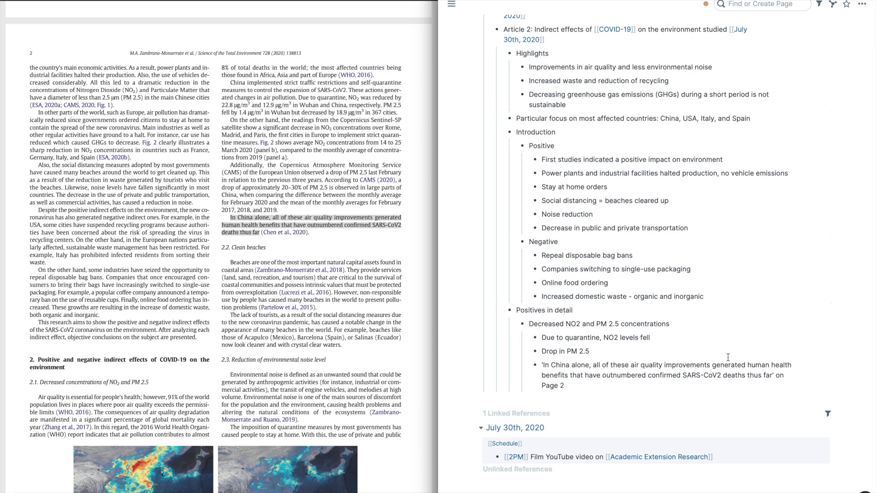
Add a 'Clean beaches' point with sub-bullets 'Lack of tourists' and 'Clear water'
{"action": "key", "text": "Return"}
{"action": "key", "text": "shift+Tab"}
{"action": "type", "text": "Clean beaches"}
{"action": "key", "text": "Return"}
{"action": "key", "text": "Tab"}
{"action": "type", "text": "Lack of tourists"}
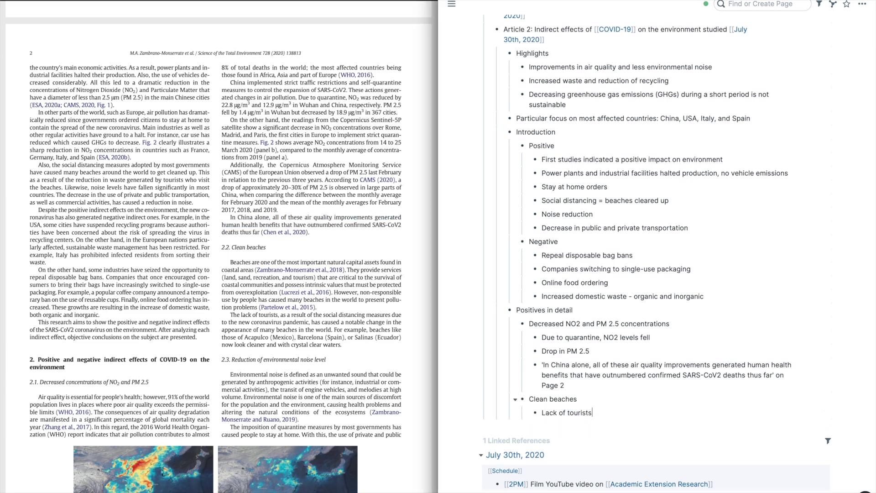
{"action": "key", "text": "Return"}
{"action": "type", "text": "Clear water"}
Add 'Reduction of environmental noise level' with its definition, 'Alter natural conditions of ecosystems', and 'Noise level dropped'
{"action": "key", "text": "Return"}
{"action": "key", "text": "shift+Tab"}
{"action": "type", "text": "Reduction of environmental noise level"}
{"action": "key", "text": "Return"}
{"action": "key", "text": "Tab"}
{"action": "type", "text": "Environmental noise: unwanted sound that could be generated by anthropogenic activities, transit of engine vehicles, and melodies at high volume"}
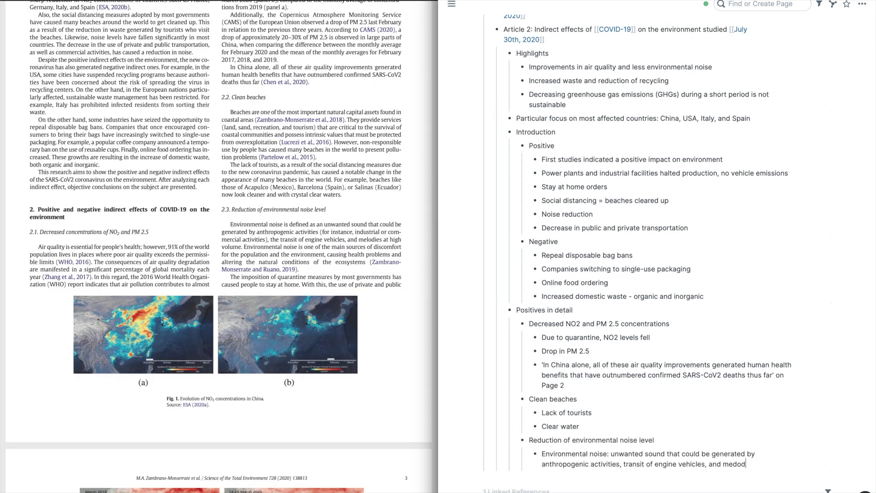
{"action": "key", "text": "Return"}
{"action": "key", "text": "Tab"}
{"action": "type", "text": "Alter natural conditions of ecosystems"}
{"action": "scroll", "coordinate": [388, 348], "scroll_direction": "down", "scroll_amount": 10}
Start 'Negatives in detail' with 'Increased waste' and environmental issues: soil erosion, deforestation, air and water pollution
{"action": "key", "text": "Return"}
{"action": "key", "text": "shift+Tab"}
{"action": "type", "text": "Noise level dropped"}
{"action": "key", "text": "Return"}
{"action": "key", "text": "shift+Tab"}
{"action": "key", "text": "shift+Tab"}
{"action": "type", "text": "Negatives in detail"}
Add an 'Online shopping' point on increased packaging waste and organic household food waste
{"action": "key", "text": "Return"}
{"action": "key", "text": "Tab"}
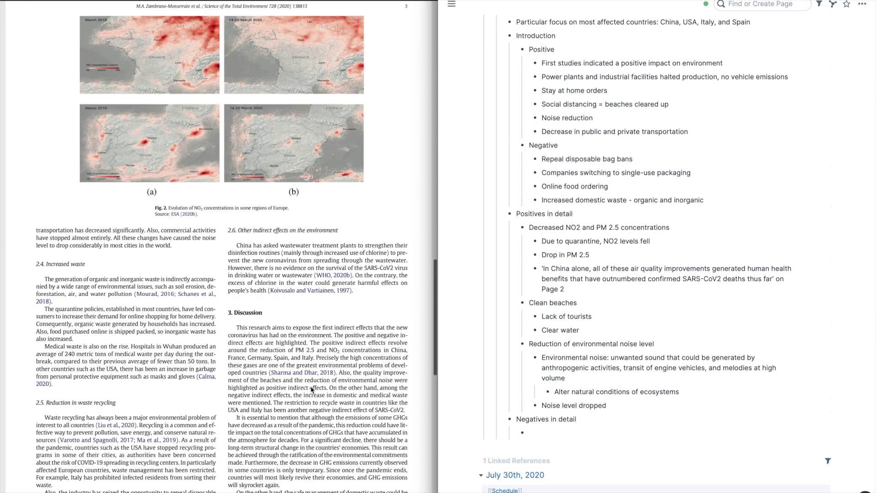
{"action": "type", "text": "Increased waste Environmental issues:"}
{"action": "key", "text": "Return"}
{"action": "key", "text": "Tab"}
{"action": "type", "text": "Soil erosion, deforestation, air, and water pollution"}
{"action": "key", "text": "Return"}
{"action": "key", "text": "shift+Tab"}
{"action": "type", "text": "Online shopping"}
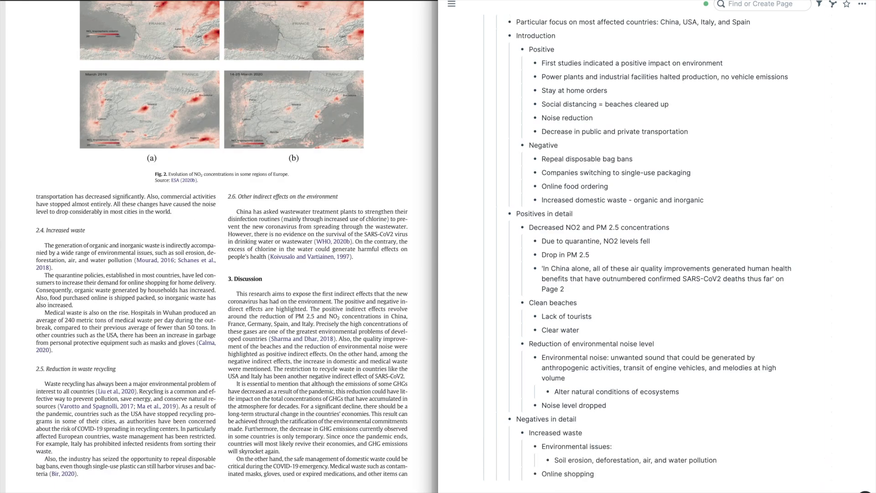
{"action": "key", "text": "Return"}
{"action": "key", "text": "Tab"}
{"action": "type", "text": "Increased domestic waste (more pack"}
{"action": "scroll", "coordinate": [219, 246], "scroll_direction": "down", "scroll_amount": 2}
{"action": "type", "text": "aging) for inorganic waste Organic waste from household food"}
Add a 'Medical waste' bullet with the sub-point 'PPE garbage increase'
{"action": "key", "text": "shift+Tab"}
{"action": "type", "text": "Medical waste"}
{"action": "key", "text": "Tab"}
{"action": "type", "text": "PPE garbage increase"}
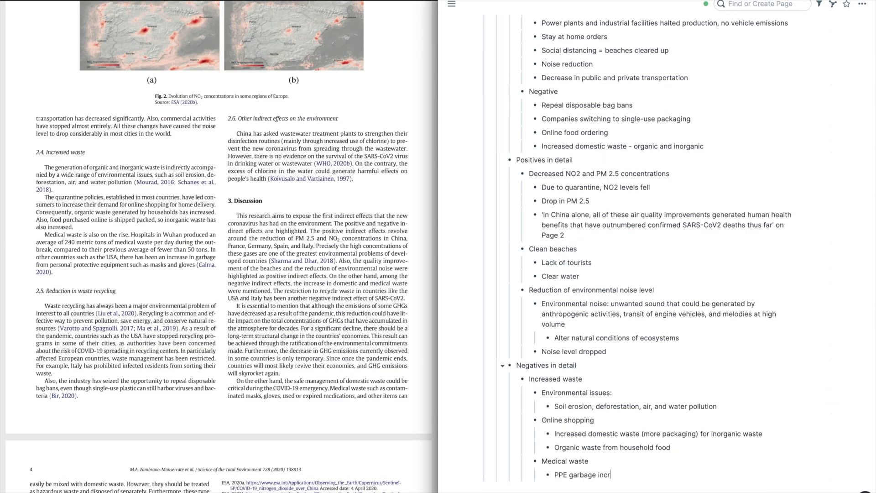
Add 'Reduction in waste recycling' with a Recycling note: prevent pollution, save energy, conserve natural resources
{"action": "key", "text": "shift+Tab"}
{"action": "key", "text": "shift+Tab"}
{"action": "type", "text": "Reduction in waste recycling"}
{"action": "scroll", "coordinate": [219, 246], "scroll_direction": "down", "scroll_amount": 1}
{"action": "scroll", "coordinate": [570, 377], "scroll_direction": "down", "scroll_amount": 3}
{"action": "key", "text": "Return"}
{"action": "key", "text": "Tab"}
{"action": "type", "text": "Recycling:"}
{"action": "key", "text": "Return"}
{"action": "key", "text": "Tab"}
{"action": "type", "text": "Prevent pollution, save energy, and conserve natural resources"}
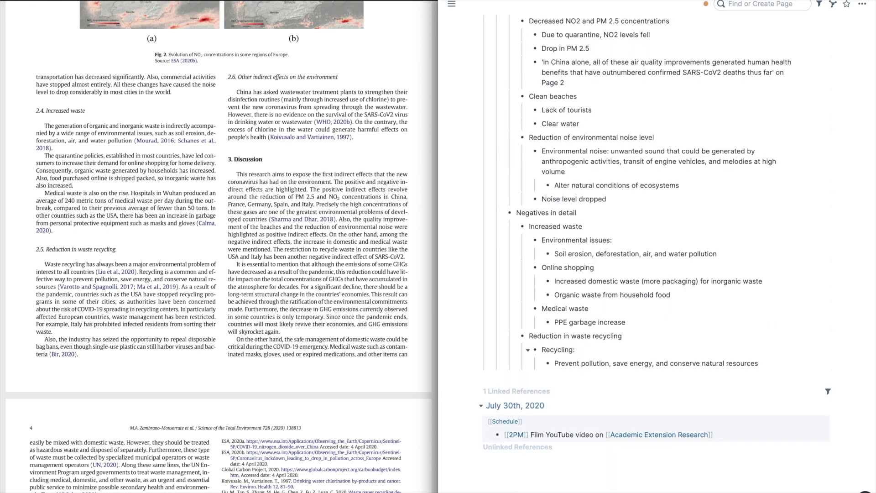
List 'Some cities US stopped recycling programs', restricted European waste management (ex Italy), and repealed disposable bag bans
{"action": "key", "text": "Return"}
{"action": "type", "text": "US stopped recycling programs"}
{"action": "key", "text": "Home"}
{"action": "type", "text": "Some"}
{"action": "key", "text": "alt+Right"}
{"action": "type", "text": "cities"}
{"action": "key", "text": "End"}
{"action": "key", "text": "Return"}
{"action": "type", "text": "Waste management restricted in European countries (ex Italy)"}
{"action": "key", "text": "Return"}
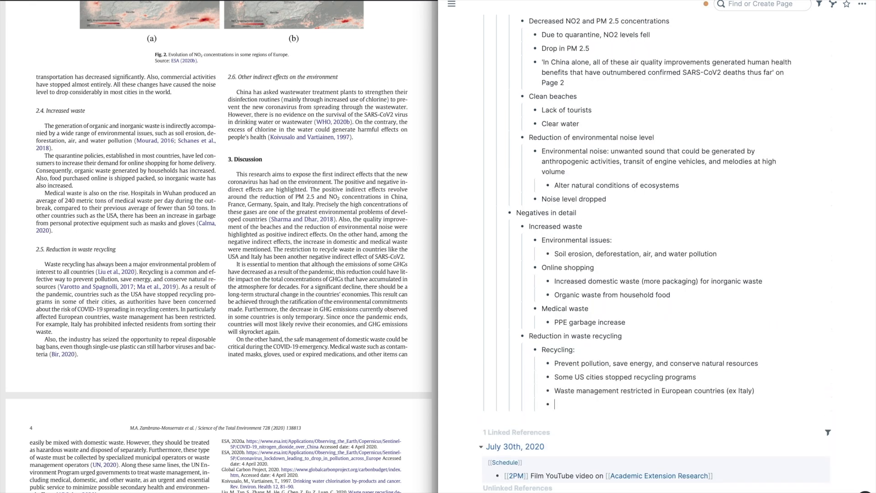
{"action": "type", "text": "Repeal disposable bag bans (promote single use bags)"}
Add an 'Other' bullet on China wastewater treatment for [[COVID-19]] and increased chlorine causing harmful health effects
{"action": "key", "text": "Return"}
{"action": "key", "text": "shift+Tab"}
{"action": "type", "text": "Other"}
{"action": "key", "text": "Return"}
{"action": "key", "text": "Tab"}
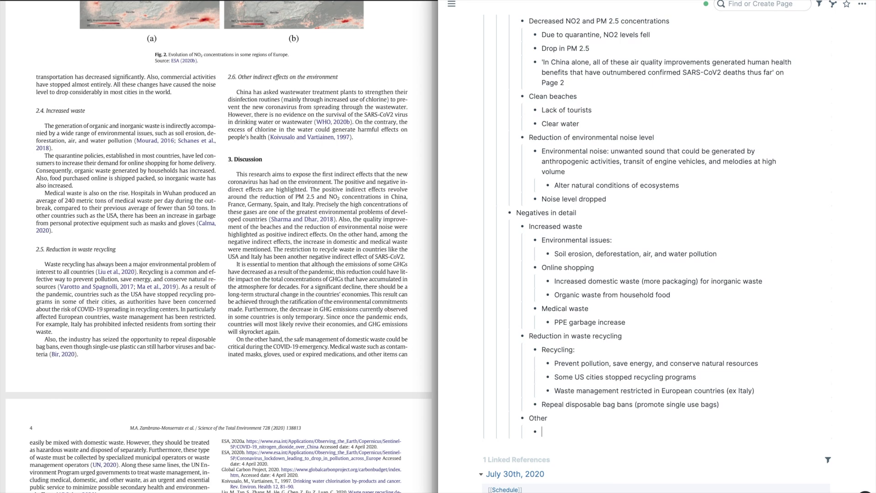
{"action": "type", "text": "China wastewater treatment plants for [[COVID-19"}
Begin 'Takeaways' with 'GHGs reduced but probably not impactful on total concentrations', noting 'Most likely temporary'
{"action": "key", "text": "Return"}
{"action": "key", "text": "Return"}
{"action": "type", "text": "Increased chlorine"}
{"action": "key", "text": "Return"}
{"action": "key", "text": "Tab"}
{"action": "type", "text": "Could cause harmful health "}
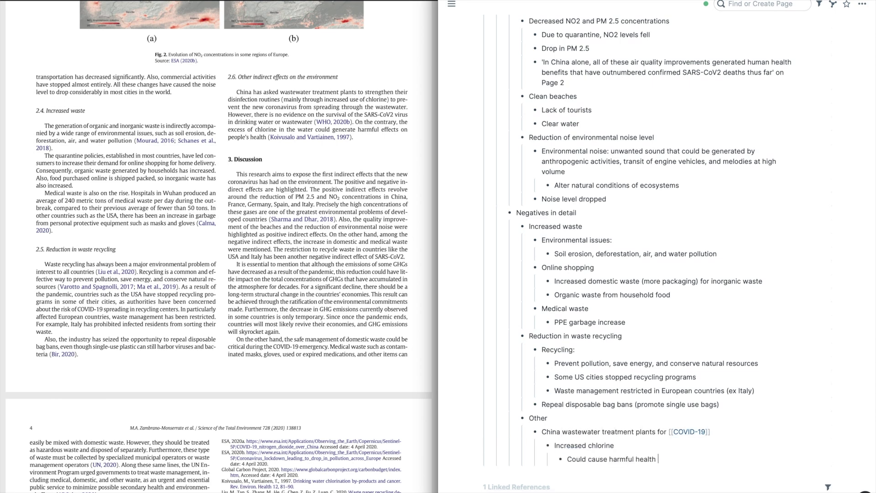
{"action": "type", "text": "effects"}
{"action": "scroll", "coordinate": [365, 338], "scroll_direction": "down", "scroll_amount": 3}
{"action": "key", "text": "Return"}
{"action": "key", "text": "shift+Tab"}
{"action": "key", "text": "shift+Tab"}
{"action": "key", "text": "shift+Tab"}
{"action": "key", "text": "shift+Tab"}
{"action": "type", "text": "Takeaways"}
{"action": "key", "text": "Return"}
{"action": "key", "text": "Tab"}
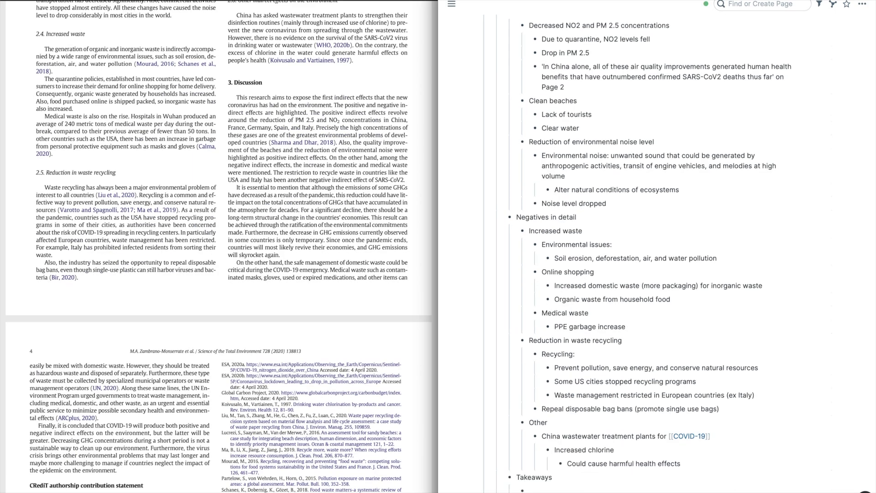
{"action": "type", "text": "GHGs reduced but probably not impactful on total concentrations of GHGs"}
Add takeaways on safe domestic waste, hazardous medical waste, and COVID-19's negative effects outweighing positives
{"action": "key", "text": "Return"}
{"action": "key", "text": "Tab"}
{"action": "type", "text": "Most likely temporary"}
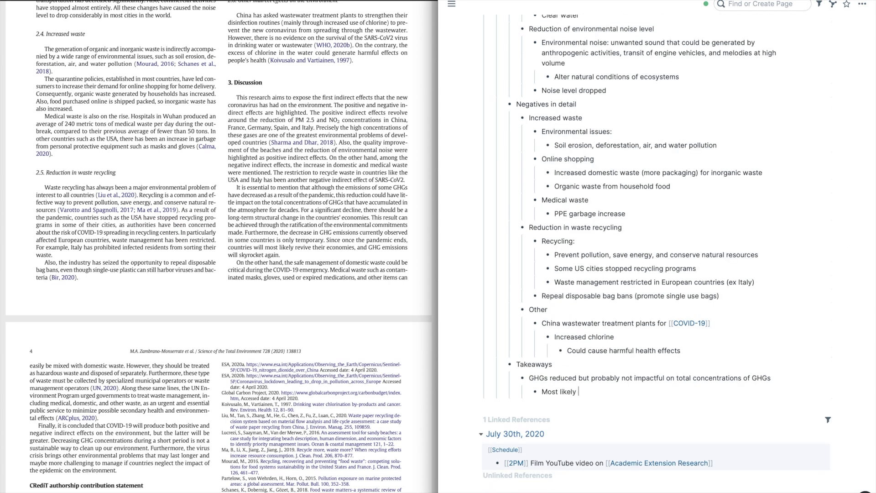
{"action": "key", "text": "Return"}
{"action": "key", "text": "shift+Tab"}
{"action": "type", "text": "Safe management of domestic waste"}
{"action": "key", "text": "Return"}
{"action": "type", "text": "Medical waste should be treated as hazardous waste"}
{"action": "key", "text": "Return"}
{"action": "type", "text": "Negative effects of [[COVID-19]] will be greater than positive"}
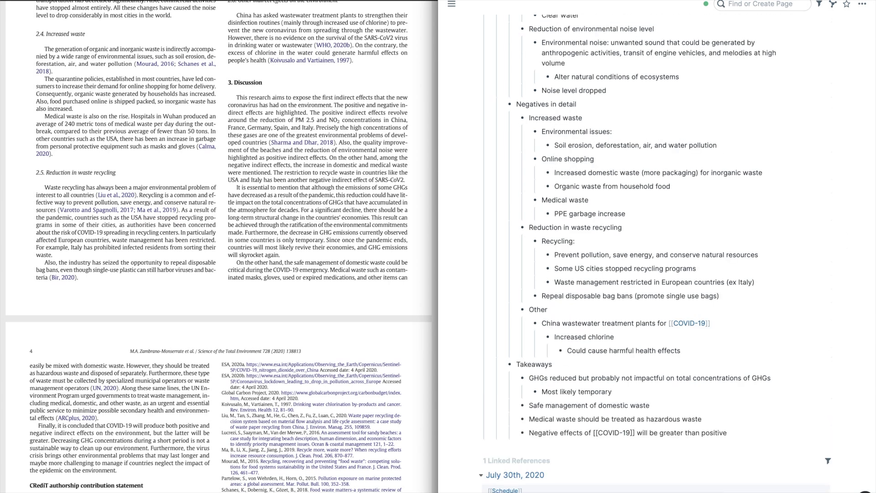
{"action": "key", "text": "Return"}
{"action": "key", "text": "Tab"}
{"action": "type", "text": "Damaging and challenging environmental problems"}
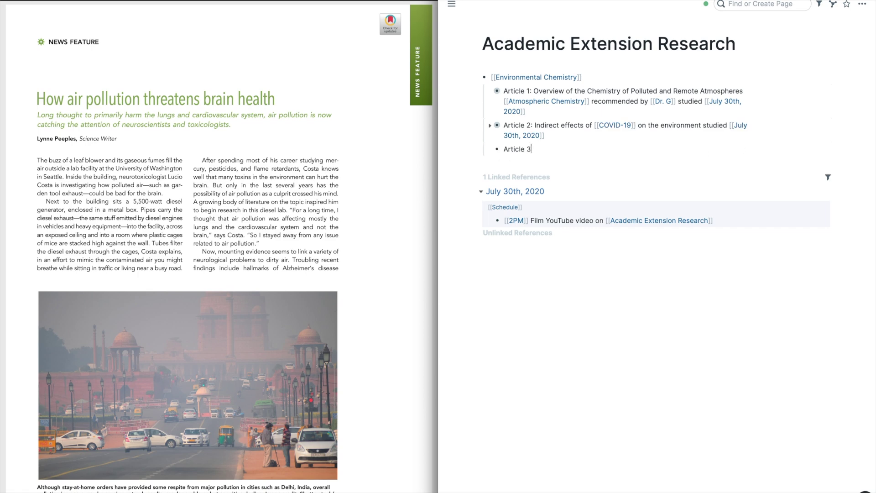
Title Article 3 '[[Atmospheric Chemistry]] How air pollution threatens brain health', studied on [[July 30th, 2020]]
{"action": "type", "text": ": [[Atmospheric Chemistry]] How air pollution threatens brain health"}
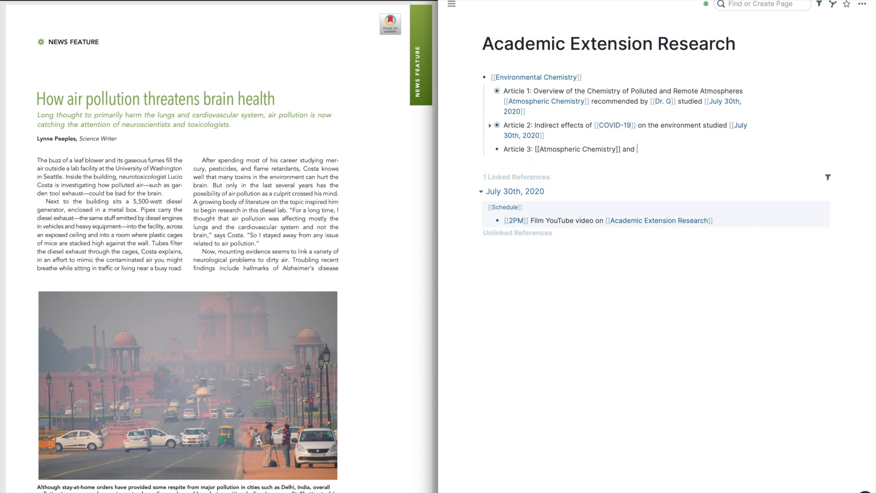
{"action": "key", "text": "Return"}
{"action": "key", "text": "Tab"}
{"action": "scroll", "coordinate": [351, 257], "scroll_direction": "down", "scroll_amount": 1}
{"action": "scroll", "coordinate": [351, 259], "scroll_direction": "down", "scroll_amount": 2}
{"action": "key", "text": "BackSpace"}
{"action": "type", "text": "studied on [[July 30th, 2020]]"}
Add 'Neurological problems from dirty air' with a nested note on Alzheimer's in Mexico City children's brains
{"action": "key", "text": "Return"}
{"action": "key", "text": "Tab"}
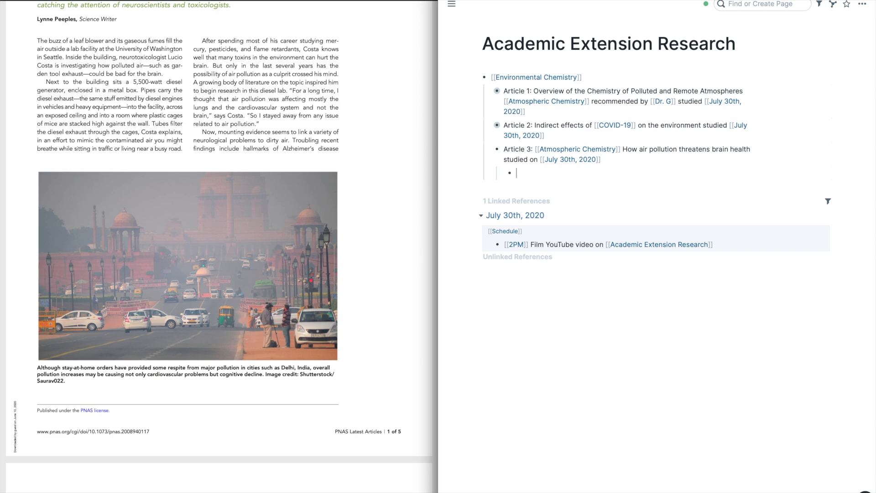
{"action": "scroll", "coordinate": [319, 176], "scroll_direction": "down", "scroll_amount": 1}
{"action": "type", "text": "Neurological problems from dirty air"}
{"action": "key", "text": "Return"}
{"action": "key", "text": "Tab"}
{"action": "type", "text": "Alzheimer's disease found in brains of children (Mei"}
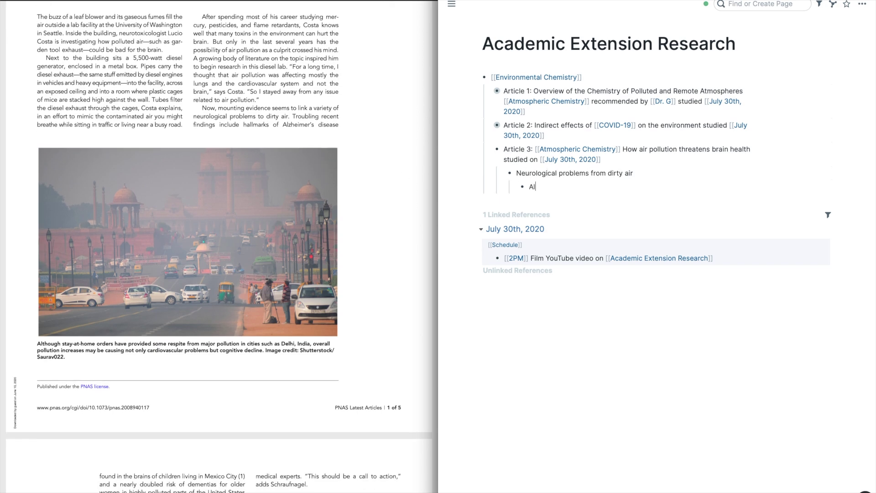
{"action": "scroll", "coordinate": [319, 176], "scroll_direction": "down", "scroll_amount": 3}
{"action": "type", "text": "xico City"}
Note the nearly doubled US dementia risk and mice showing autism-like issues from diesel exhaust
{"action": "key", "text": "Return"}
{"action": "type", "text": "In highly polluted parts of US, nearly doubled risk of dementia"}
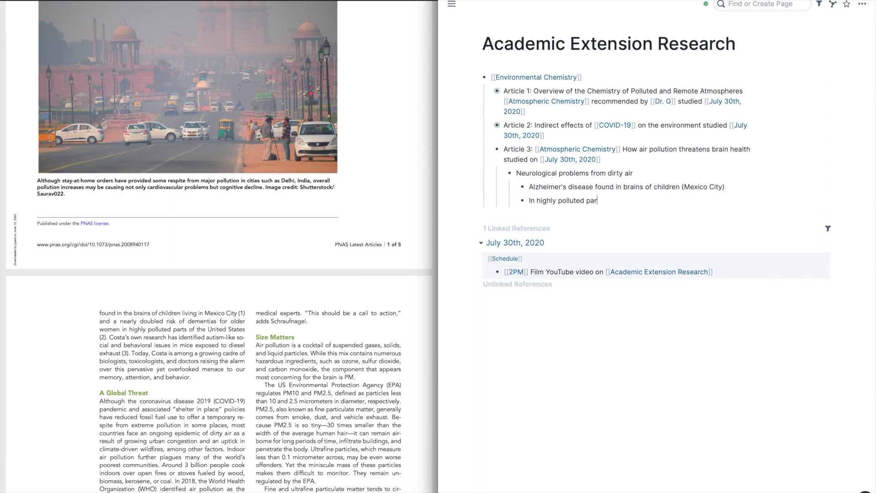
{"action": "key", "text": "Return"}
{"action": "type", "text": "Mice exposed to diesel exhaust - autism-like social and behavioral isuses"}
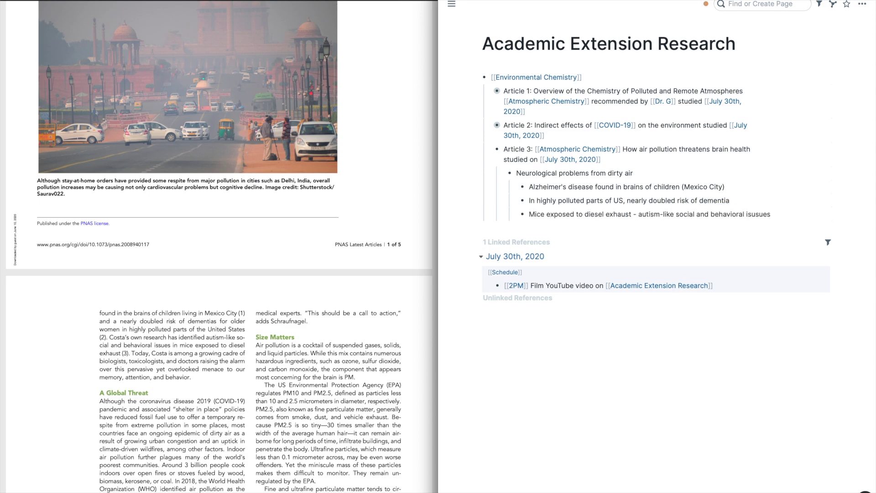
Start a 'Global Threat' section with a nested 'Indoor air pollution' bullet
{"action": "key", "text": "Return"}
{"action": "key", "text": "shift+Tab"}
{"action": "type", "text": "Global Threat"}
{"action": "scroll", "coordinate": [219, 247], "scroll_direction": "down", "scroll_amount": 5}
{"action": "key", "text": "Return"}
{"action": "key", "text": "Tab"}
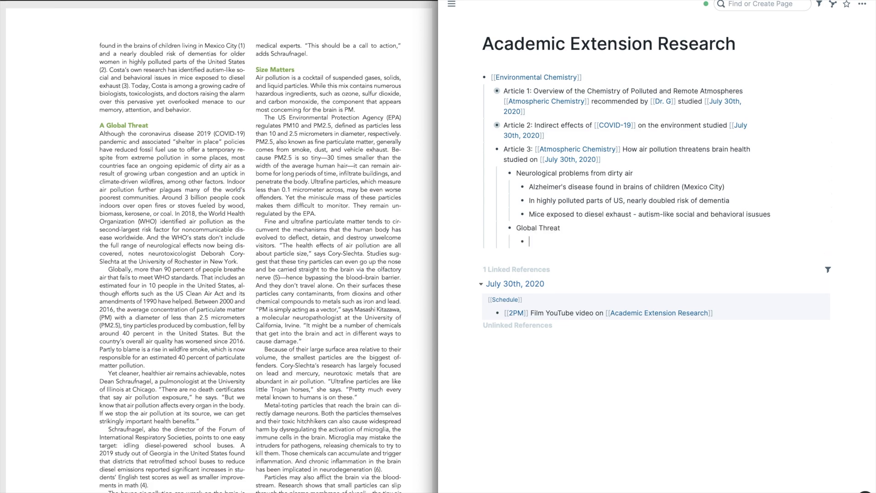
{"action": "scroll", "coordinate": [320, 246], "scroll_direction": "down", "scroll_amount": 1}
{"action": "type", "text": "Indoor air pollution"}
Add the WHO second-largest risk factor note, 'Not including neurological effects', and the 90% WHO-standards statistic
{"action": "key", "text": "Return"}
{"action": "type", "text": "WHO i"}
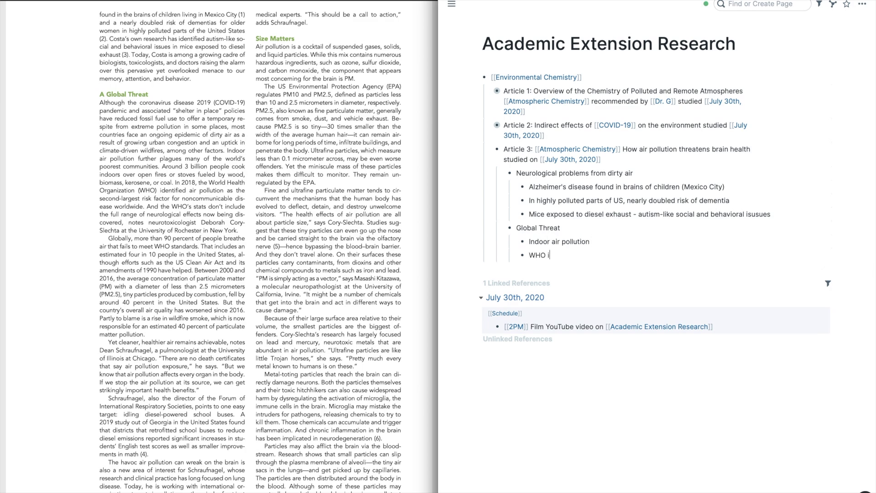
{"action": "type", "text": "dentified air pollution as the second-largest risk factor for noncommunicable disease worldwide"}
{"action": "scroll", "coordinate": [219, 247], "scroll_direction": "down", "scroll_amount": 1}
{"action": "key", "text": "Return"}
{"action": "key", "text": "Tab"}
{"action": "type", "text": "Not including neurological effects"}
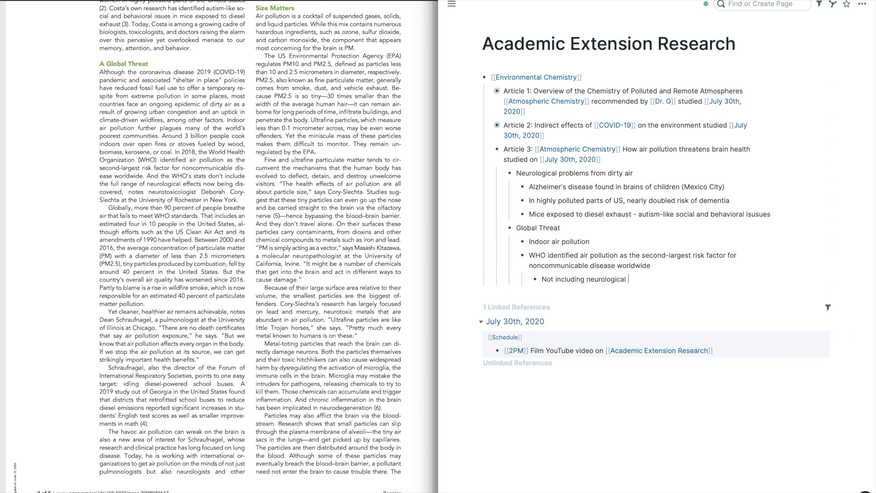
{"action": "key", "text": "Return"}
{"action": "type", "text": "More than 90% of people breathe air that does not meet WHO standards"}
Note the Clean Air Act helped, PM 2.5 fell 40% 2000–2006, but air quality worsened since 2016
{"action": "key", "text": "Return"}
{"action": "key", "text": "Tab"}
{"action": "type", "text": "US Clean Air Act has helped"}
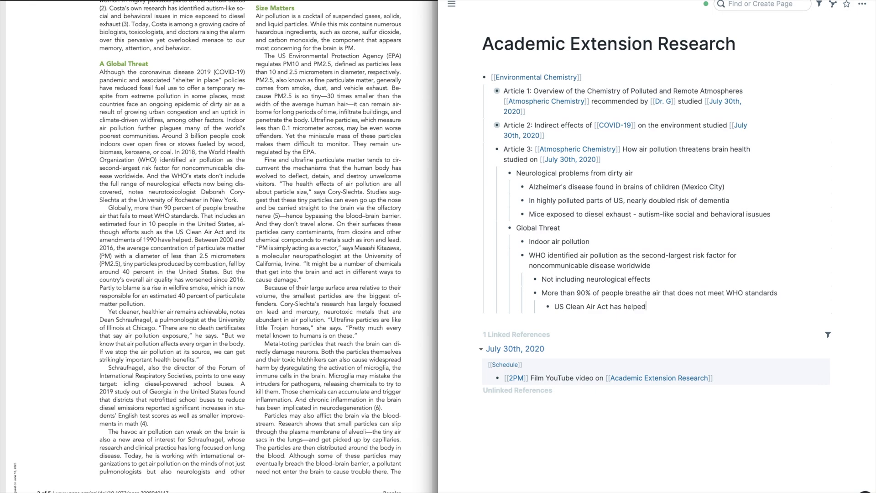
{"action": "key", "text": "Return"}
{"action": "key", "text": "shift+Tab"}
{"action": "type", "text": "Between 2000 and 2006, PM 2.5 has fallen by 40%"}
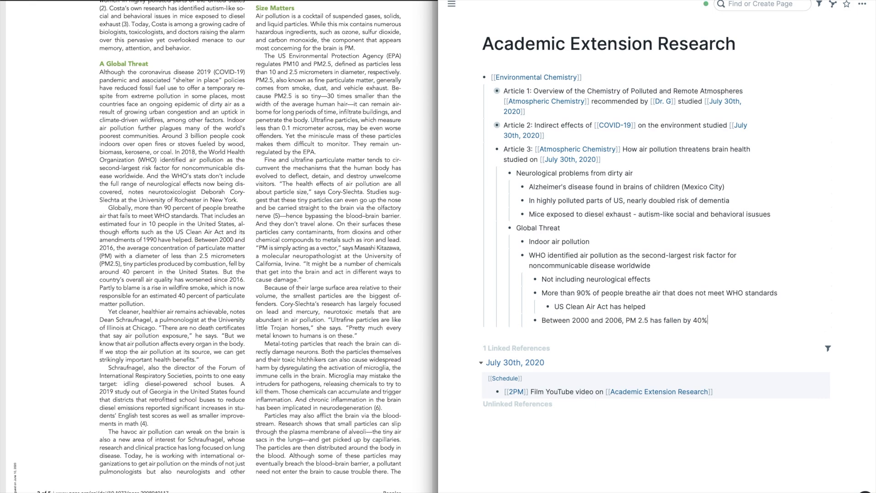
{"action": "key", "text": "Return"}
{"action": "key", "text": "Tab"}
{"action": "type", "text": "But overall air quality worsened since 2016"}
Nest 'Partly because of wildfire smoke' and 'Responsible for 40% of PM pollution', then outdent
{"action": "key", "text": "Return"}
{"action": "key", "text": "Tab"}
{"action": "type", "text": "Partly because of wildfire smoke"}
{"action": "key", "text": "Return"}
{"action": "key", "text": "Tab"}
{"action": "type", "text": "Responsible for 40% of PM pollution"}
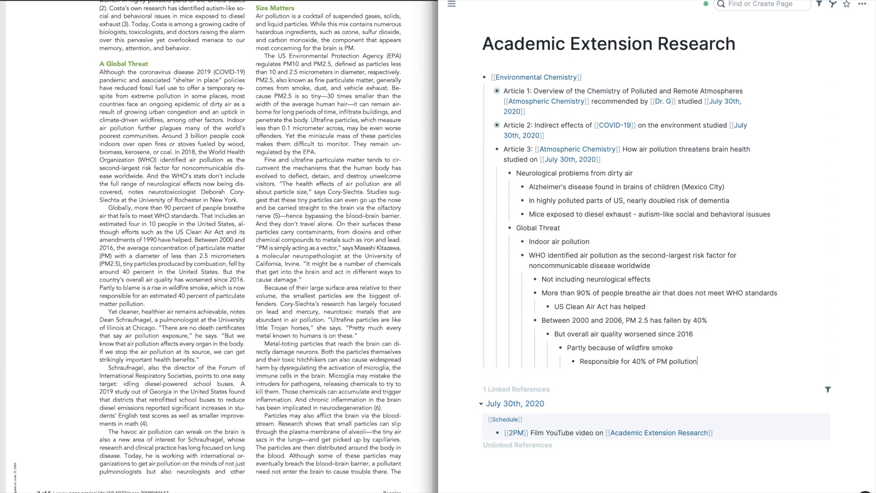
{"action": "key", "text": "Return"}
{"action": "key", "text": "shift+Tab"}
{"action": "key", "text": "shift+Tab"}
{"action": "key", "text": "shift+Tab"}
{"action": "key", "text": "shift+Tab"}
Add the diesel-emissions test-score note, then a 'Size Matters' heading with 'Most concerning component for brain is PM'
{"action": "type", "text": "Reduced diesel emissions reported significant increases in student English test scores and smaller improvements in math"}
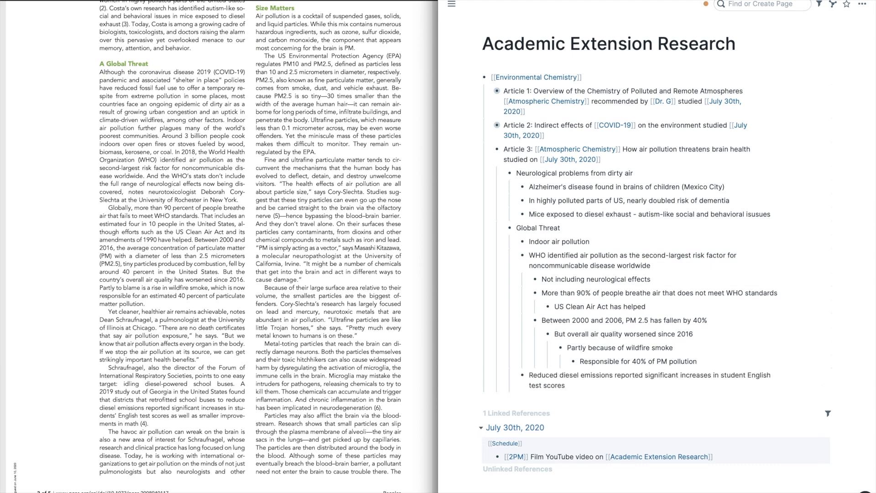
{"action": "scroll", "coordinate": [245, 293], "scroll_direction": "up", "scroll_amount": 2}
{"action": "key", "text": "Return"}
{"action": "key", "text": "shift+Tab"}
{"action": "type", "text": "Size Matters"}
{"action": "key", "text": "Return"}
{"action": "key", "text": "Tab"}
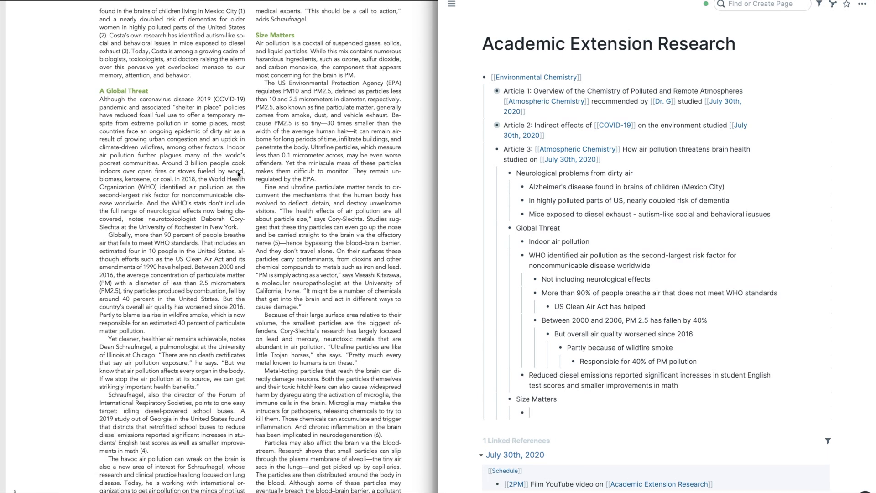
{"action": "type", "text": "Most concerning component for brain is PM"}
Add 'PM 2.5' with notes on its sources, 30-times-smaller-than-hair size, and long airborne time
{"action": "key", "text": "Return"}
{"action": "type", "text": "PM 2.5"}
{"action": "key", "text": "Return"}
{"action": "key", "text": "Tab"}
{"action": "type", "text": "Comes from smoke, dust, and vehicle exhaust"}
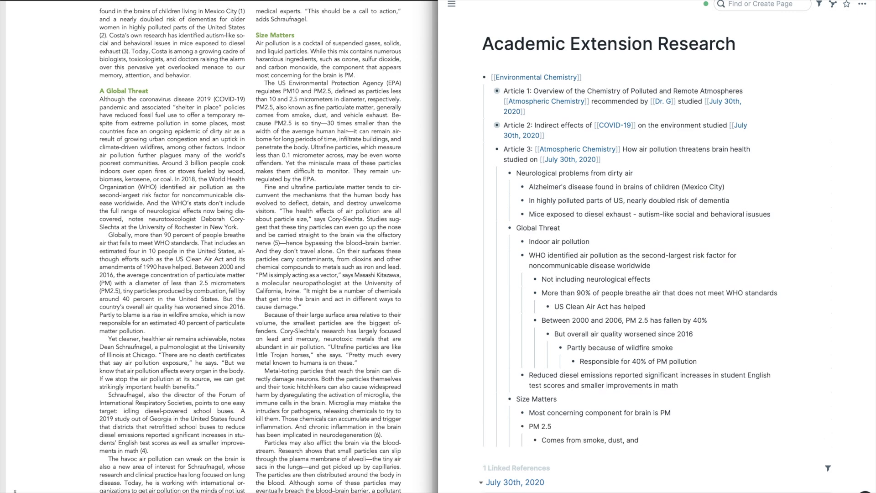
{"action": "key", "text": "Return"}
{"action": "key", "text": "Tab"}
{"action": "type", "text": "30 times smaller than width of human hair"}
{"action": "key", "text": "Return"}
{"action": "type", "text": "Can remain airborne for long periods of time"}
Add 'Infiltrate buildings', 'Penetrate body', and 'Unregulated by the EPA' bullets
{"action": "key", "text": "Return"}
{"action": "type", "text": "Infiltrate buildings"}
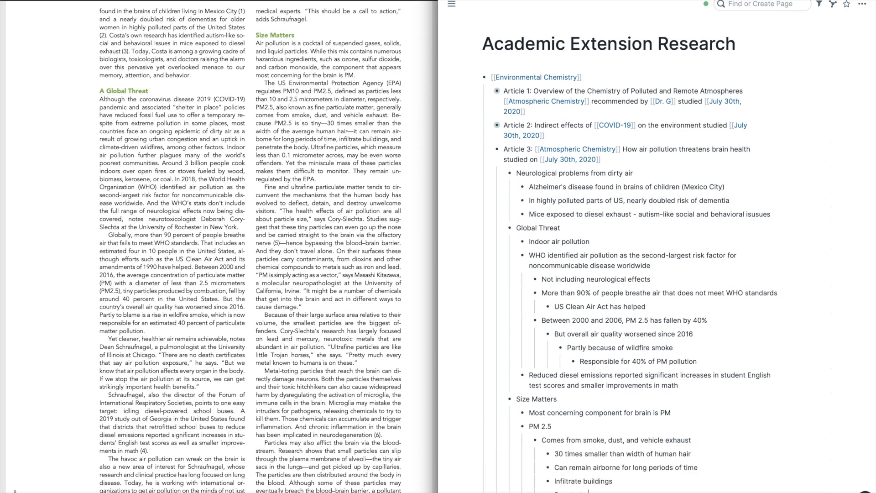
{"action": "key", "text": "Return"}
{"action": "type", "text": "Penetrate body"}
Note particles reach the brain via the olfactory nerve, bypassing the blood-brain barrier, and carry surface contaminants
{"action": "key", "text": "Return"}
{"action": "key", "text": "shift+Tab"}
{"action": "type", "text": "Unregulated by the EPA"}
{"action": "scroll", "coordinate": [657, 274], "scroll_direction": "down", "scroll_amount": 3}
{"action": "scroll", "coordinate": [251, 274], "scroll_direction": "down", "scroll_amount": 1}
{"action": "key", "text": "Return"}
{"action": "key", "text": "shift+Tab"}
{"action": "type", "text": "Particles can go up the nose and be carried to the brain from the olfactory nerve"}
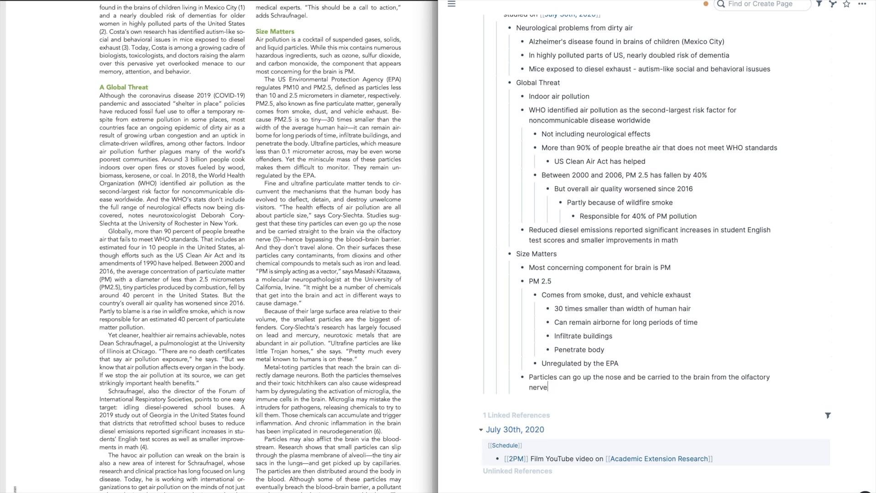
{"action": "key", "text": "Return"}
{"action": "key", "text": "Tab"}
{"action": "type", "text": "By-paass the blood-brain barrier"}
List contaminants 'Dioxins and chemical compounds' and 'Metals such as iron and lead', then note PM is a vector
{"action": "key", "text": "Return"}
{"action": "type", "text": "On the surface, the particles carry contaminants"}
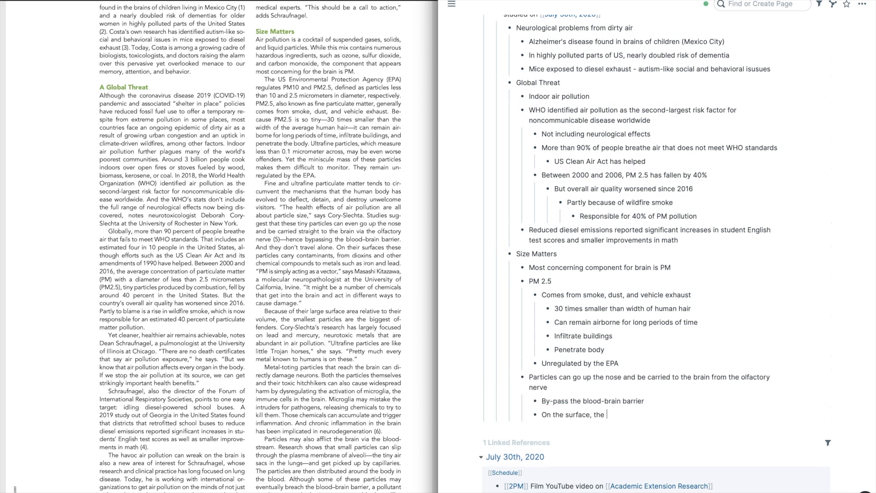
{"action": "key", "text": "Return"}
{"action": "key", "text": "Tab"}
{"action": "type", "text": "Dioxins and chemical compounds"}
{"action": "key", "text": "Return"}
{"action": "type", "text": "Metals such as iron and lead"}
Add 'Smallest particles' with its surface-area-to-volume note, then 'Metal particles can directly damage neurons'
{"action": "key", "text": "Return"}
{"action": "key", "text": "shift+Tab"}
{"action": "type", "text": "PM is a vector, bringing in other chemicals with damage"}
{"action": "scroll", "coordinate": [251, 246], "scroll_direction": "down", "scroll_amount": 1}
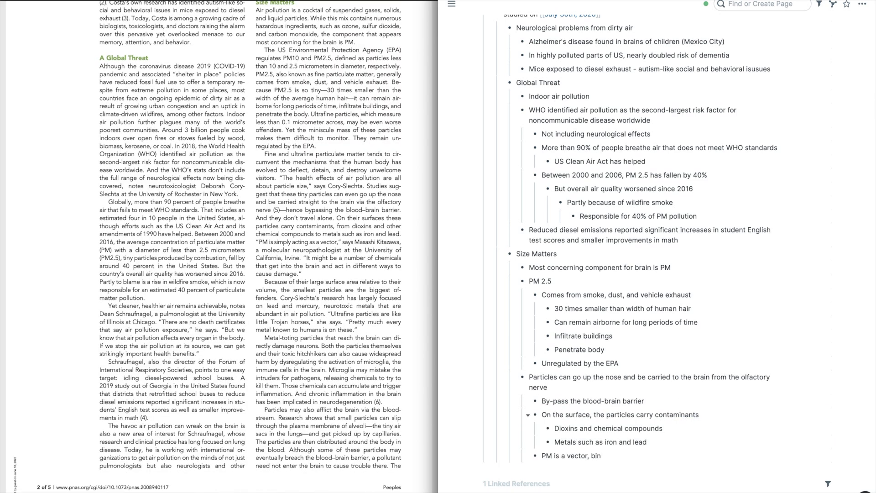
{"action": "key", "text": "Return"}
{"action": "key", "text": "shift+Tab"}
{"action": "type", "text": "Smallest particles"}
{"action": "key", "text": "Return"}
{"action": "key", "text": "Tab"}
{"action": "type", "text": "Bigger surface area to volume ratio"}
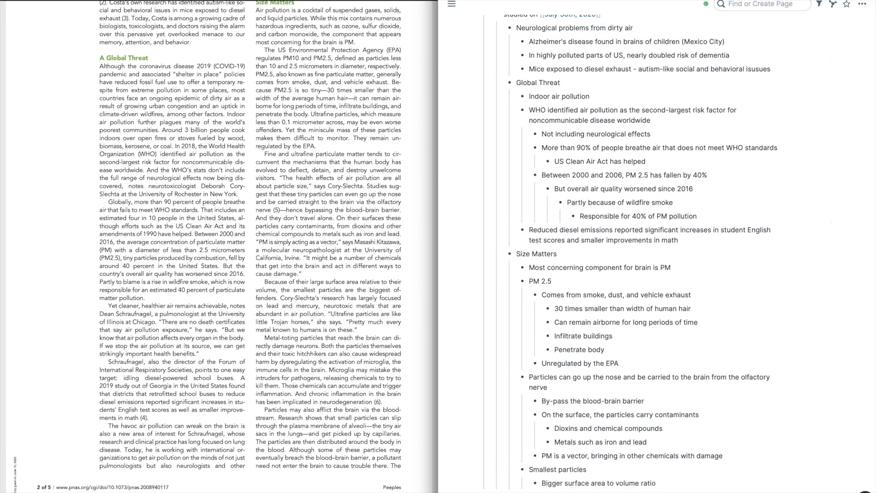
{"action": "scroll", "coordinate": [219, 246], "scroll_direction": "down", "scroll_amount": 3}
Nest notes on microglia dysregulation and chronic inflammation leading to neurodegeneration
{"action": "key", "text": "Return"}
{"action": "key", "text": "shift+Tab"}
{"action": "type", "text": "Metal particles can directly damage neurons"}
{"action": "key", "text": "Return"}
{"action": "key", "text": "Tab"}
{"action": "type", "text": "Dysregulate activation of microglia (immune cells in brain)"}
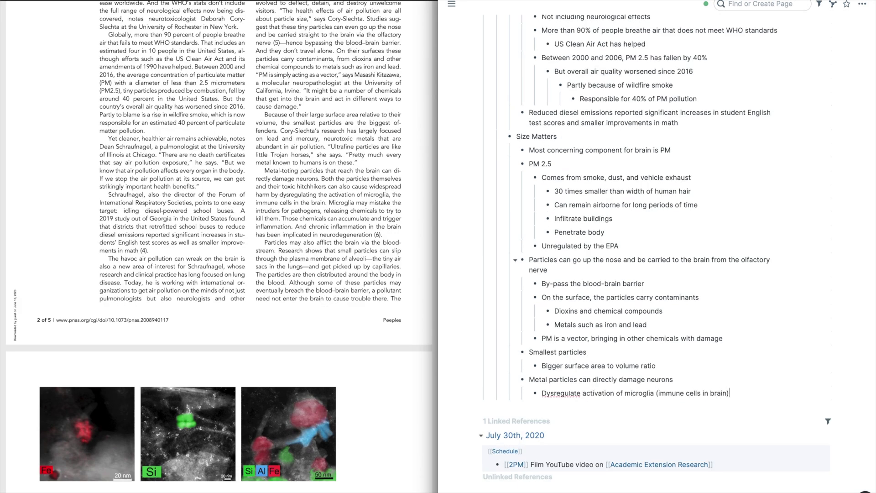
{"action": "key", "text": "Return"}
{"action": "type", "text": "Chronic inflammation"}
Add the alveoli-to-capillaries route note with a nested 'Breach blood-brain barrier' bullet
{"action": "key", "text": "Return"}
{"action": "key", "text": "Tab"}
{"action": "type", "text": "Neurodegeneration"}
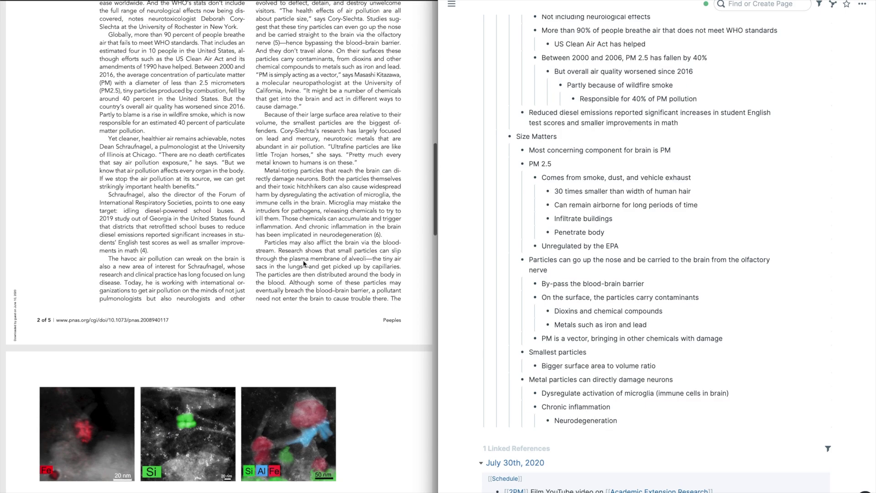
{"action": "scroll", "coordinate": [219, 246], "scroll_direction": "down", "scroll_amount": 1}
{"action": "key", "text": "Return"}
{"action": "key", "text": "shift+Tab"}
{"action": "key", "text": "shift+Tab"}
{"action": "type", "text": "Particles can slip through plasma membrane of alveoli and picked up by capillaries"}
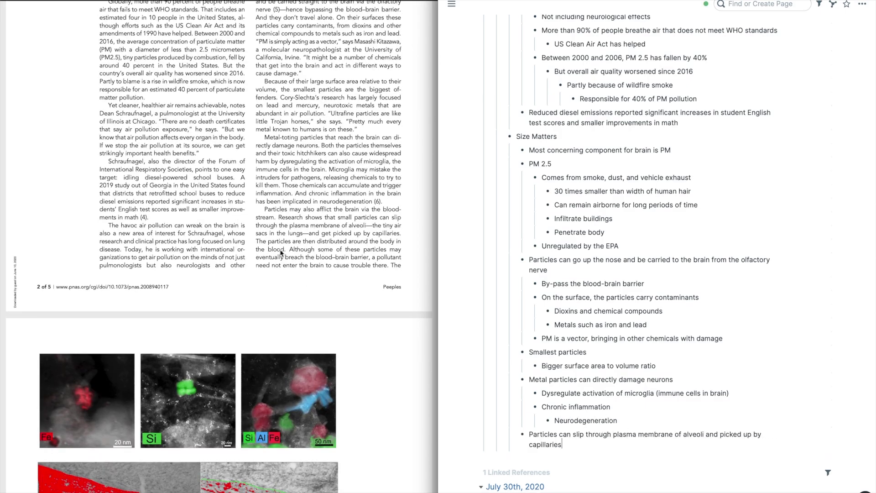
{"action": "key", "text": "Return"}
{"action": "key", "text": "Tab"}
{"action": "type", "text": "Breach blood-brain barrier"}
{"action": "scroll", "coordinate": [189, 244], "scroll_direction": "down", "scroll_amount": 10}
Finish the 'Even via the gut' note and add an 'A Toxic Turn' heading with a nested bullet
{"action": "scroll", "coordinate": [190, 244], "scroll_direction": "up", "scroll_amount": 3}
{"action": "key", "text": "Return"}
{"action": "key", "text": "shift+Tab"}
{"action": "type", "text": "Even via the gut"}
{"action": "key", "text": "Return"}
{"action": "key", "text": "shift+Tab"}
{"action": "type", "text": "A Tox"}
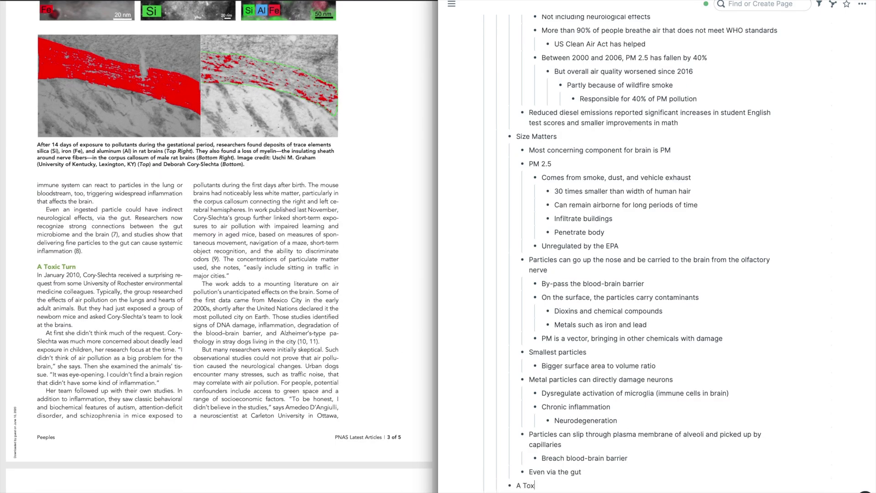
{"action": "type", "text": "ic Turn"}
Note mice brain inflammation, autism/ADHD-like features, and less white matter in the corpus callosum
{"action": "key", "text": "Return"}
{"action": "key", "text": "Tab"}
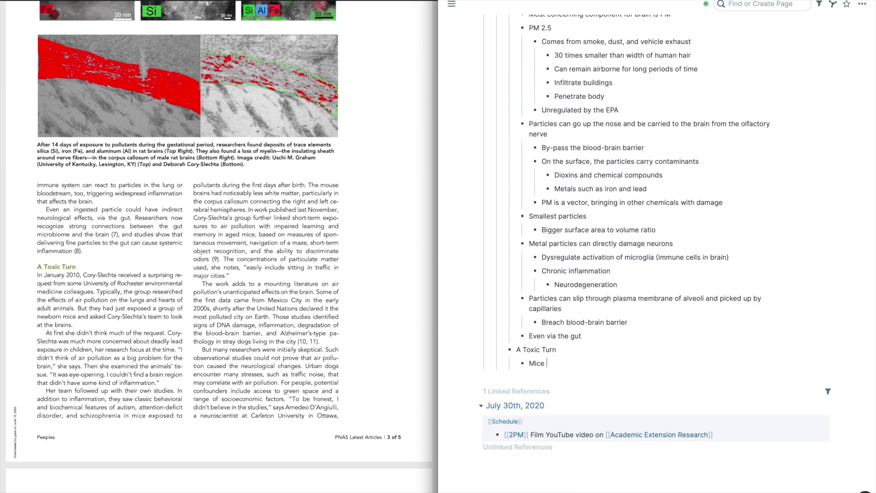
{"action": "type", "text": "Mice had air pollution exposure, inflammation in all brain regions"}
{"action": "key", "text": "Return"}
{"action": "key", "text": "Tab"}
{"action": "type", "text": "Also classic behavioral and bioch"}
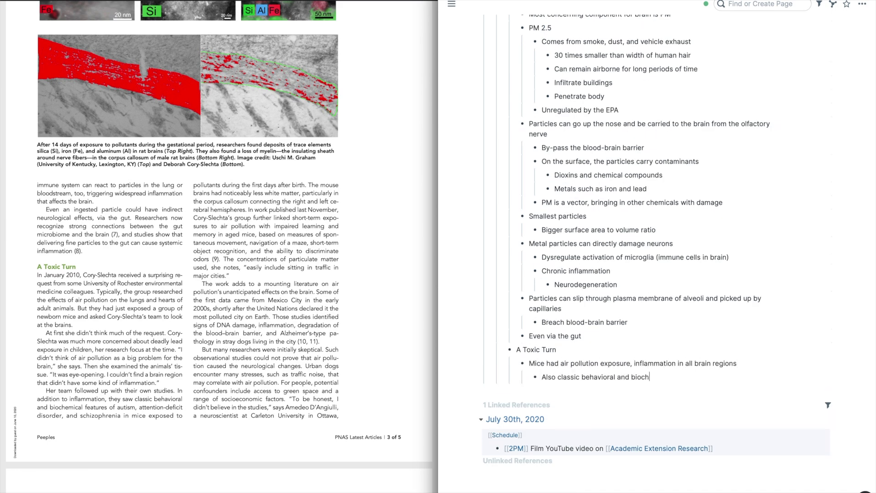
{"action": "type", "text": "emical features of autism, attention-deficit disorder (ADD) and schizophrenia"}
{"action": "key", "text": "Return"}
{"action": "type", "text": "Less white matter"}
{"action": "key", "text": "Return"}
{"action": "key", "text": "Tab"}
{"action": "type", "text": "Corpus Callosum specifically"}
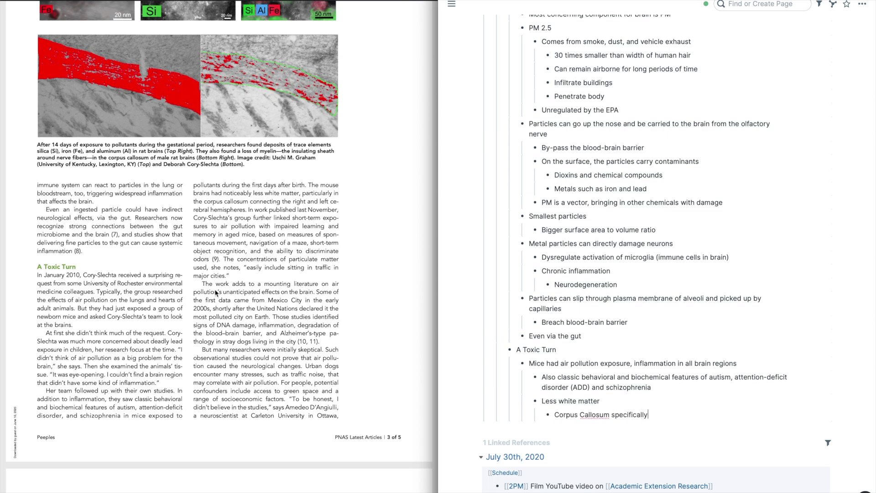
{"action": "key", "text": "Return"}
{"action": "key", "text": "shift+Tab"}
Add short-term exposure findings: memory in aged mice, DNA damage, barrier degradation, Alzheimer's-type pathology
{"action": "type", "text": "Short term exposure"}
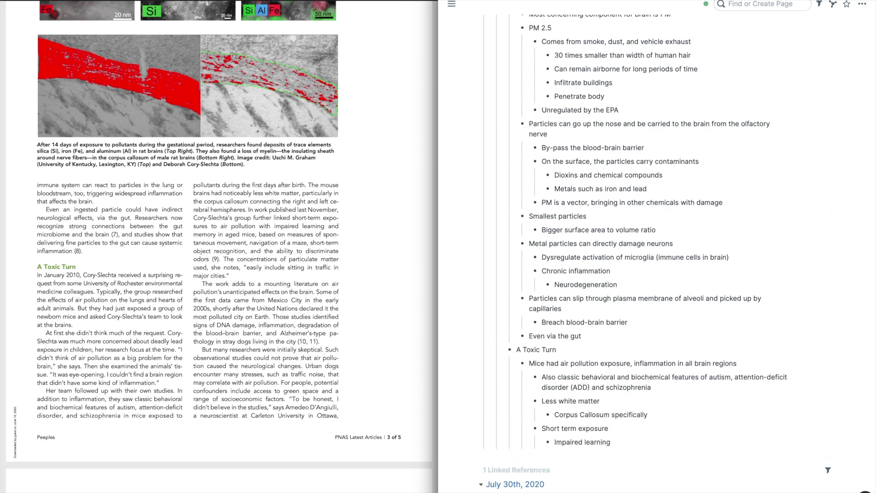
{"action": "type", "text": "and memory in aged mice"}
{"action": "scroll", "coordinate": [367, 280], "scroll_direction": "down", "scroll_amount": 5}
{"action": "key", "text": "Return"}
{"action": "key", "text": "shift+Tab"}
{"action": "key", "text": "shift+Tab"}
{"action": "type", "text": "DNA damage, inflammation, degradation of blood-brain ba"}
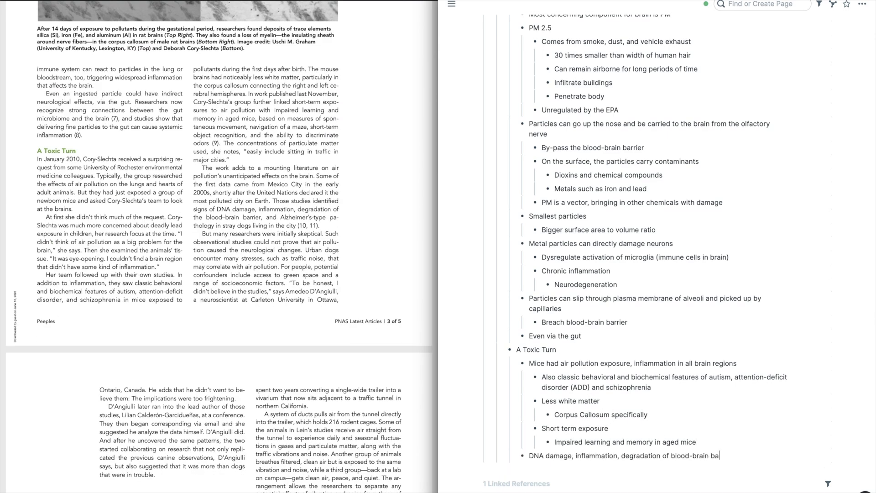
{"action": "type", "text": "rrier, Alzheimer's type pathology in stray dogs in Mexico City"}
{"action": "scroll", "coordinate": [219, 246], "scroll_direction": "down", "scroll_amount": 5}
{"action": "key", "text": "Return"}
{"action": "key", "text": "Tab"}
Note the study criticism, MRI and blood-marker evidence, neuroinflammation, and increased dementia risk in high-exposure areas
{"action": "type", "text": "Some criticized the study"}
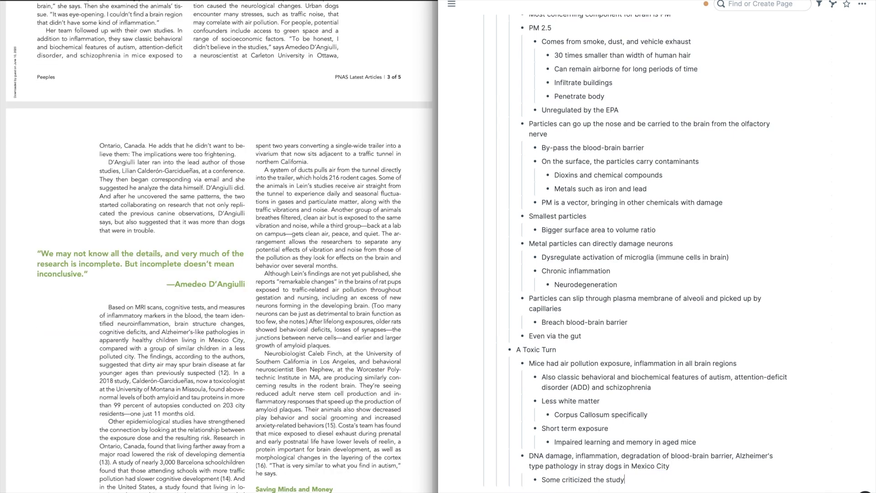
{"action": "scroll", "coordinate": [303, 373], "scroll_direction": "down", "scroll_amount": 3}
{"action": "scroll", "coordinate": [303, 373], "scroll_direction": "down", "scroll_amount": 1}
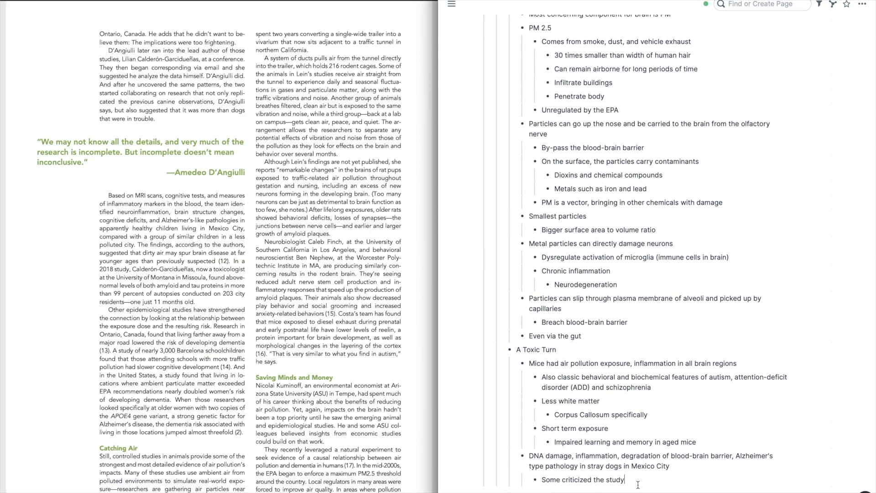
{"action": "scroll", "coordinate": [341, 367], "scroll_direction": "down", "scroll_amount": 1}
{"action": "key", "text": "Return"}
{"action": "type", "text": "From MRI scans, cognitive tests, measures of inflammatory markers in blood"}
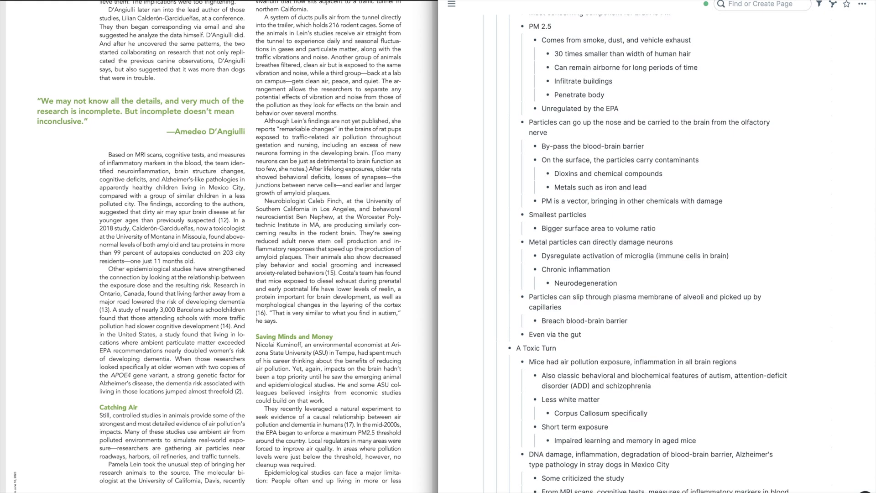
{"action": "key", "text": "Return"}
{"action": "key", "text": "Tab"}
{"action": "type", "text": "Neuroinflammation, brain structure changes, cognitive deficits, and Alzheimer's like pathologies in children compared with a less polluted city"}
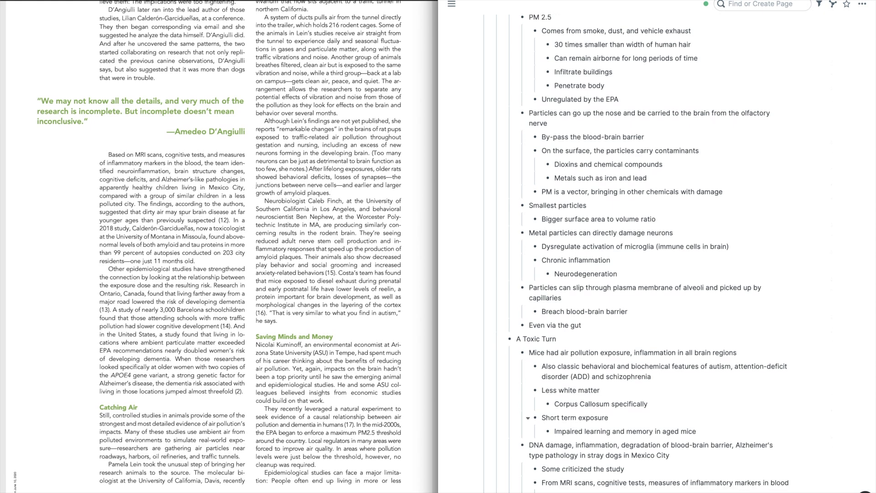
{"action": "key", "text": "Return"}
{"action": "key", "text": "shift+Tab"}
{"action": "key", "text": "shift+Tab"}
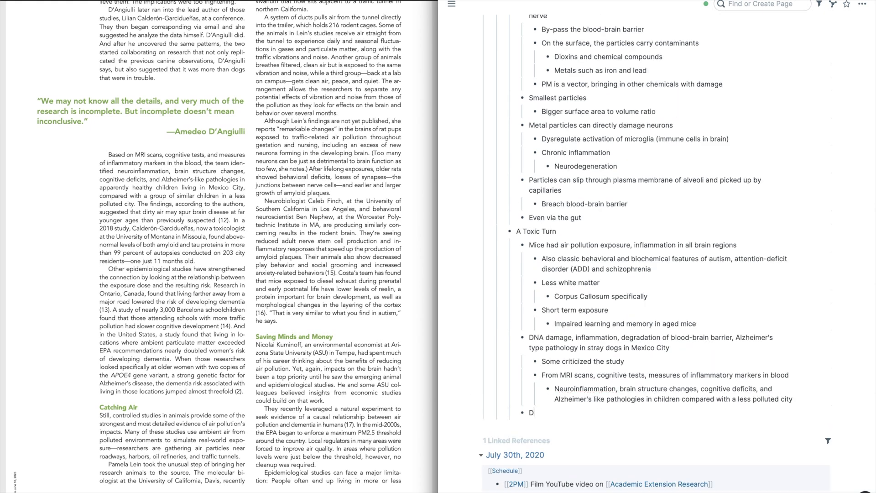
{"action": "type", "text": "Dementia risk in high exposure areas increased"}
{"action": "scroll", "coordinate": [415, 288], "scroll_direction": "down", "scroll_amount": 1}
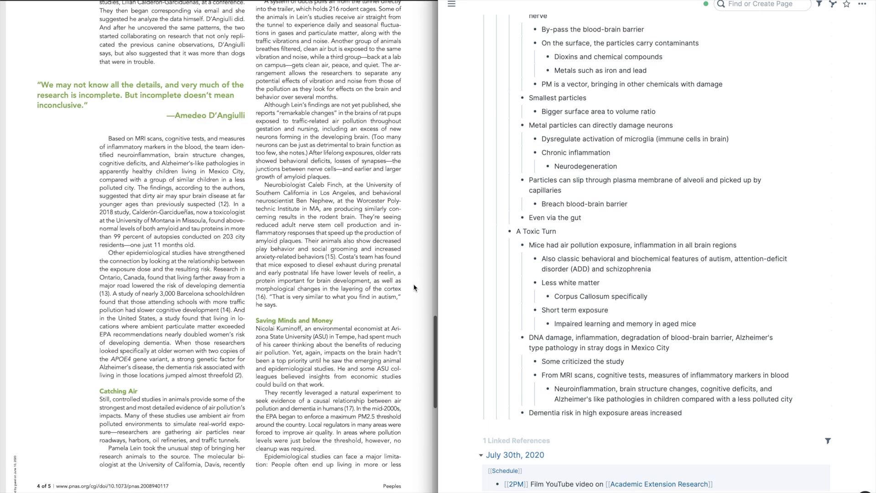
Add a 'Catching Air' heading with notes on reduced adult nerve stem cells and excess neurons
{"action": "key", "text": "Return"}
{"action": "key", "text": "shift+Tab"}
{"action": "type", "text": "Catching Air"}
{"action": "key", "text": "Return"}
{"action": "key", "text": "Tab"}
{"action": "type", "text": "Reduced adult nerve stem cell production"}
{"action": "left_click", "coordinate": [532, 440]}
{"action": "key", "text": "Return"}
{"action": "type", "text": "Excess neurons form in developing brain"}
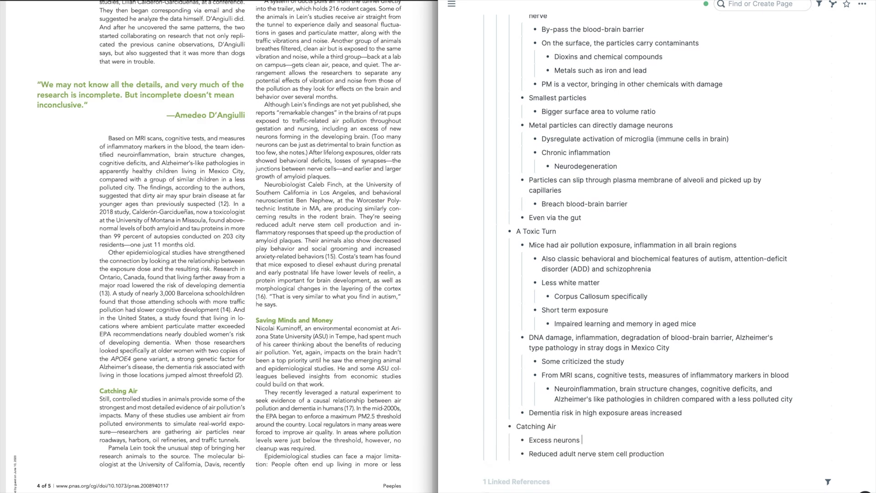
Add notes on behavioral deficits, synapse loss, faster amyloid plaque growth, and autism-like decreased play
{"action": "key", "text": "Return"}
{"action": "type", "text": "Behavioral deficits, losses of synapses, earlier and larger growth of amyloid plaques"}
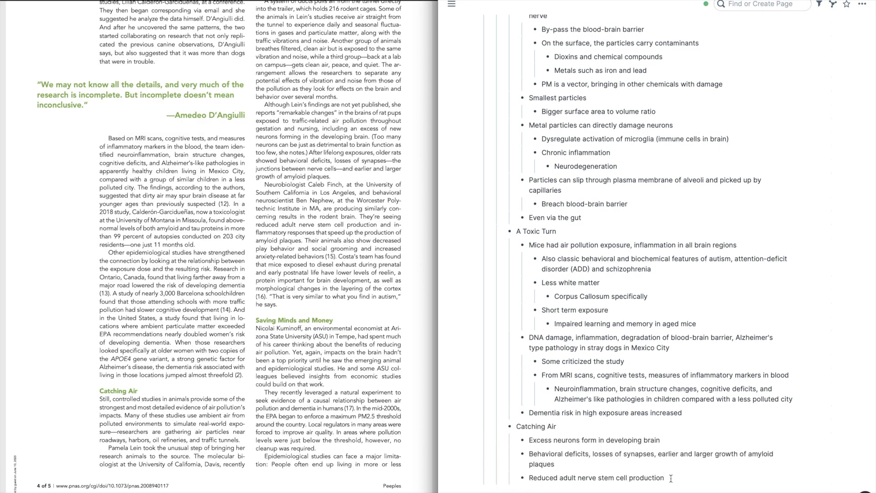
{"action": "left_click", "coordinate": [670, 478]}
{"action": "type", "text": ", inflammatory responses that speed up production of amyloid plaques"}
{"action": "key", "text": "Return"}
{"action": "type", "text": "Decreased play behavior similar to autism"}
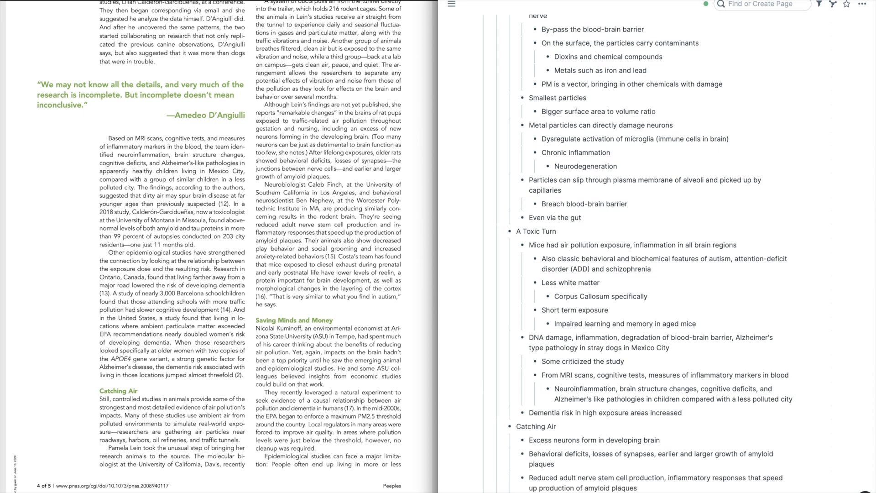
{"action": "scroll", "coordinate": [219, 246], "scroll_direction": "down", "scroll_amount": 5}
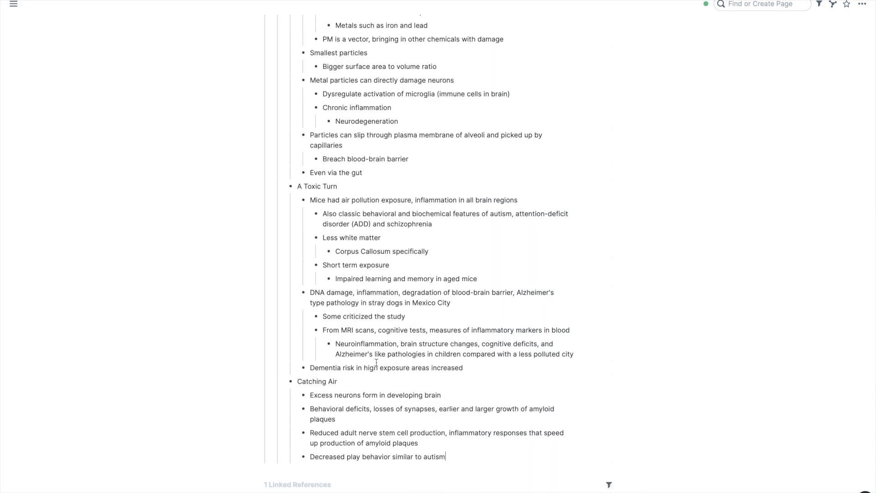
{"action": "scroll", "coordinate": [377, 361], "scroll_direction": "up", "scroll_amount": 1}
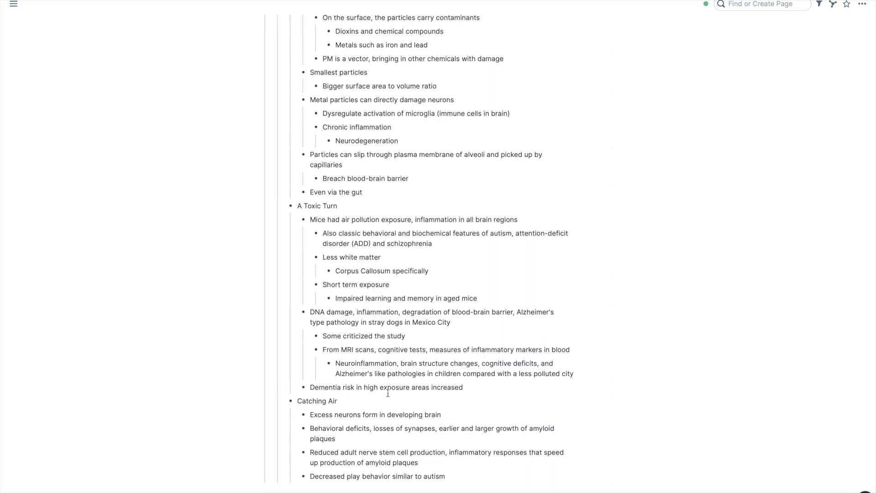
{"action": "left_click_drag", "start_coordinate": [323, 65], "coordinate": [334, 67]}
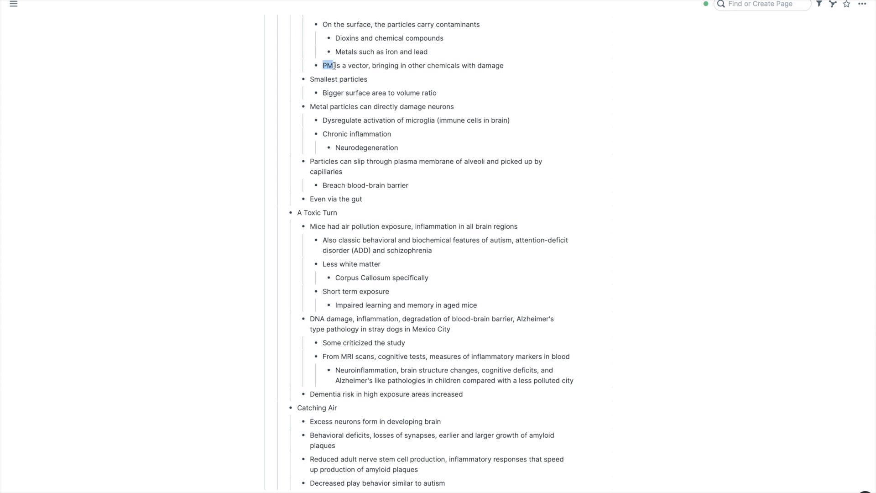
Make PM a page link in the vector note and in the PM 2.5 note
{"action": "type", "text": "[[PM"}
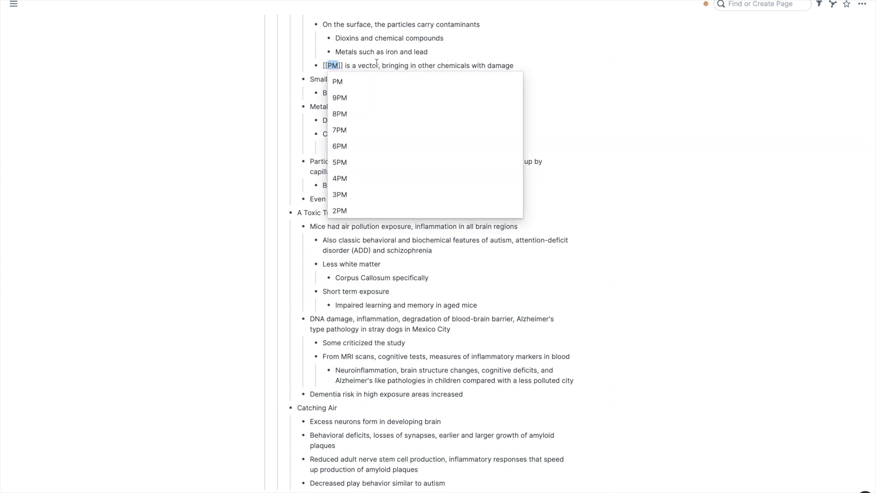
{"action": "key", "text": "Escape"}
{"action": "key", "text": "Escape"}
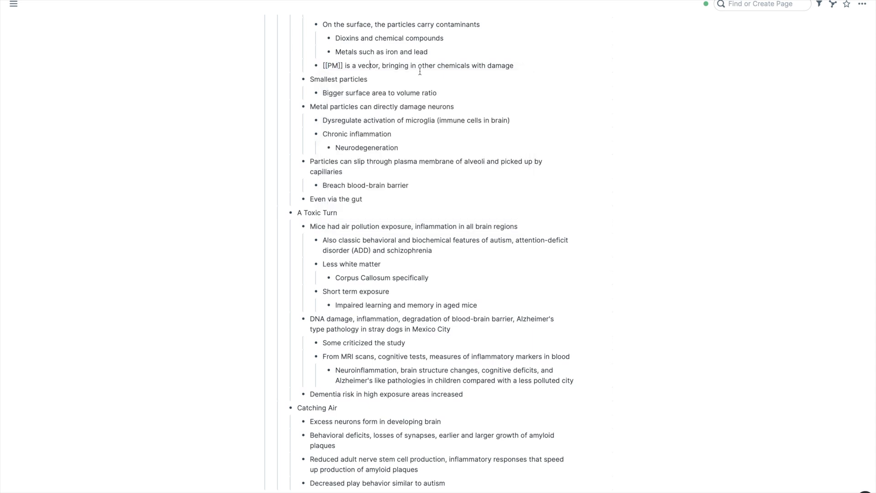
{"action": "scroll", "coordinate": [370, 151], "scroll_direction": "up", "scroll_amount": 1}
{"action": "scroll", "coordinate": [369, 156], "scroll_direction": "up", "scroll_amount": 1}
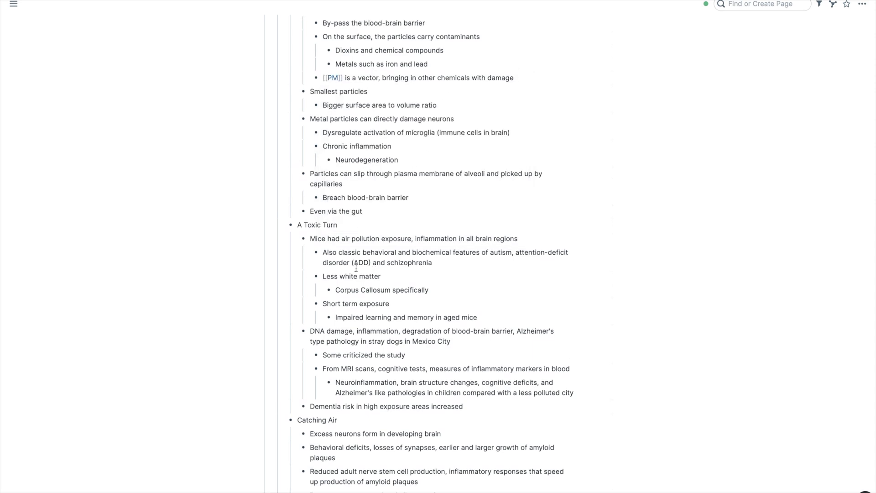
{"action": "scroll", "coordinate": [355, 264], "scroll_direction": "up", "scroll_amount": 5}
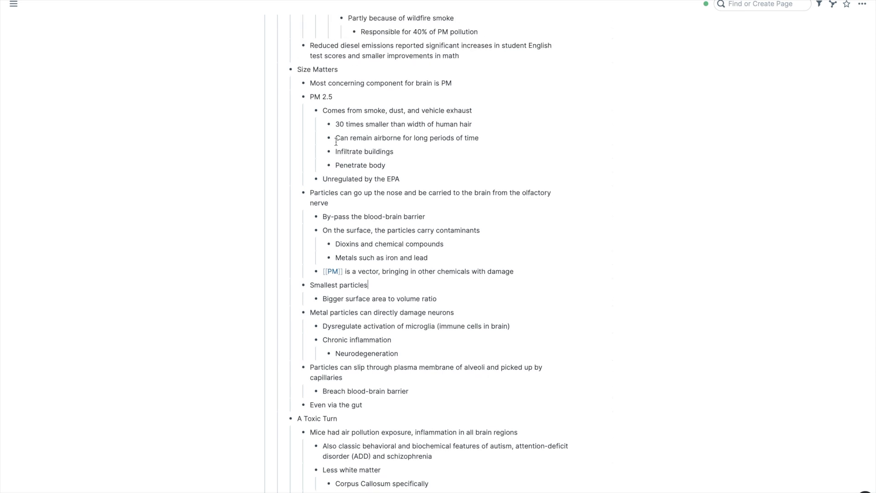
{"action": "double_click", "coordinate": [311, 96]}
{"action": "type", "text": "[[PM"}
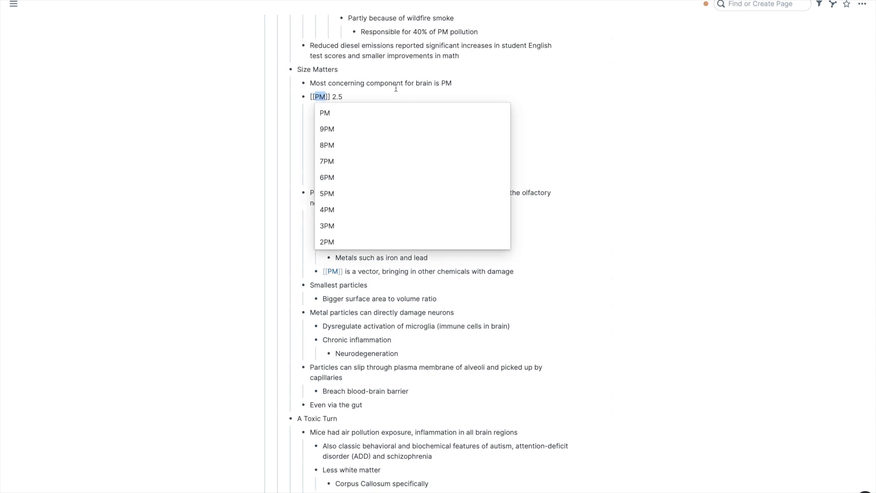
{"action": "key", "text": "Escape"}
Turn Alzheimer's in the first finding and air pollution in the Indoor note into page links
{"action": "scroll", "coordinate": [444, 92], "scroll_direction": "up", "scroll_amount": 1}
{"action": "left_click", "coordinate": [397, 109]}
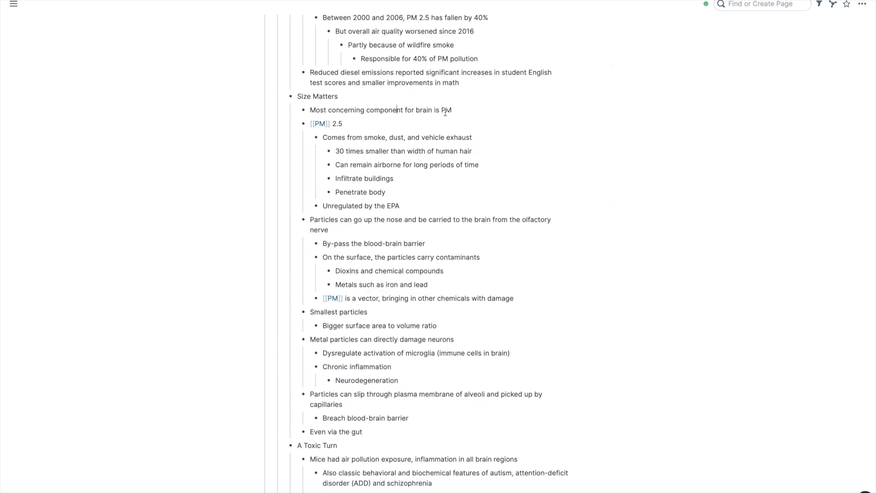
{"action": "scroll", "coordinate": [411, 118], "scroll_direction": "up", "scroll_amount": 3}
{"action": "scroll", "coordinate": [429, 139], "scroll_direction": "up", "scroll_amount": 2}
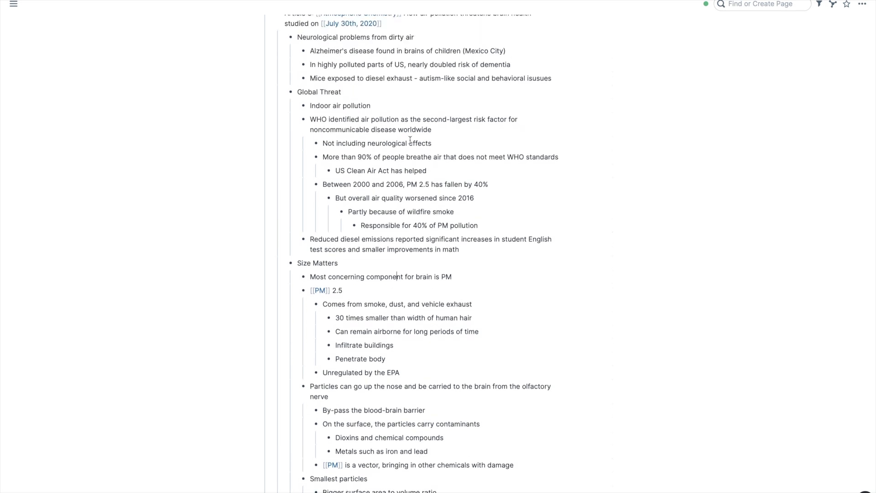
{"action": "scroll", "coordinate": [317, 119], "scroll_direction": "up", "scroll_amount": 2}
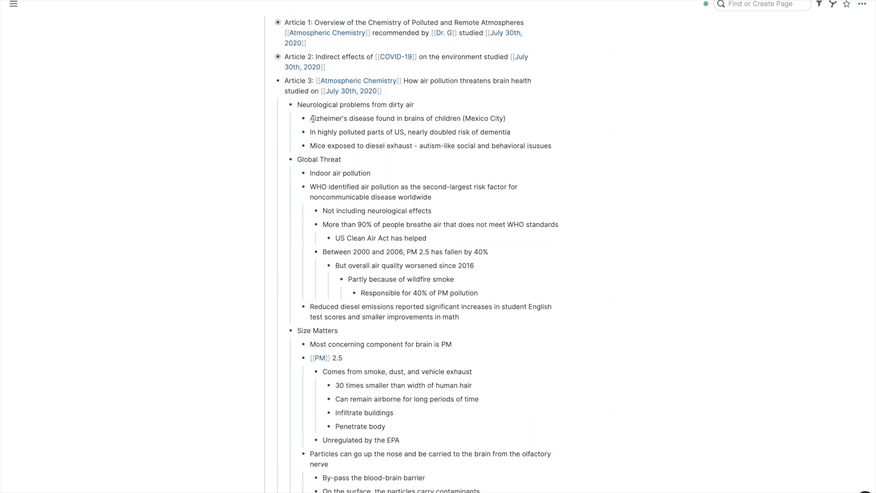
{"action": "scroll", "coordinate": [351, 133], "scroll_direction": "up", "scroll_amount": 1}
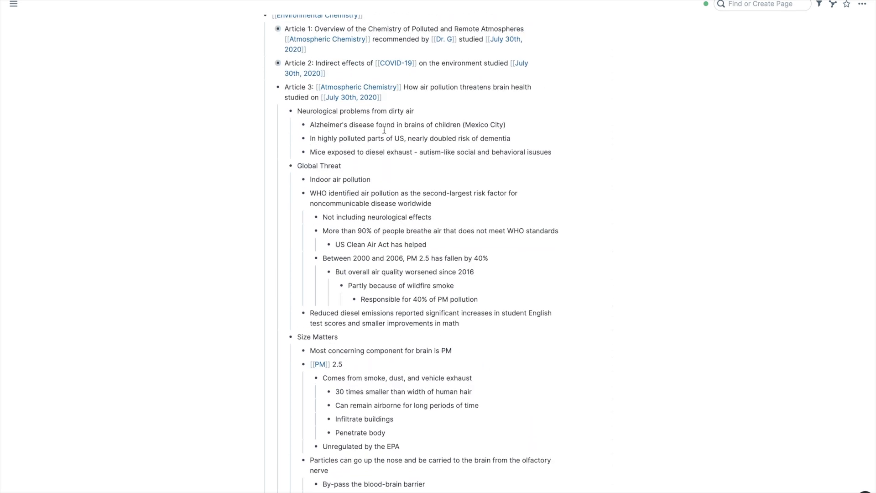
{"action": "double_click", "coordinate": [319, 125]}
{"action": "type", "text": "[["}
{"action": "left_click", "coordinate": [431, 203]}
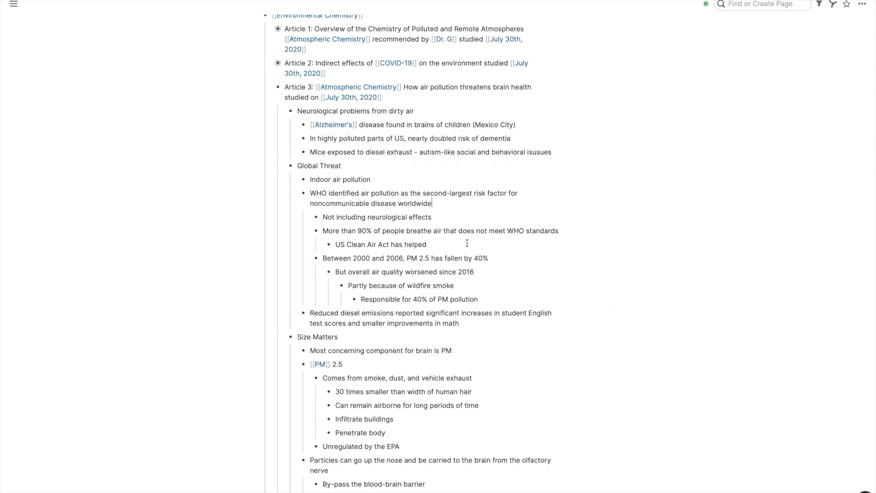
{"action": "left_click_drag", "start_coordinate": [332, 180], "coordinate": [373, 180]}
{"action": "type", "text": "[["}
{"action": "left_click", "coordinate": [278, 87]}
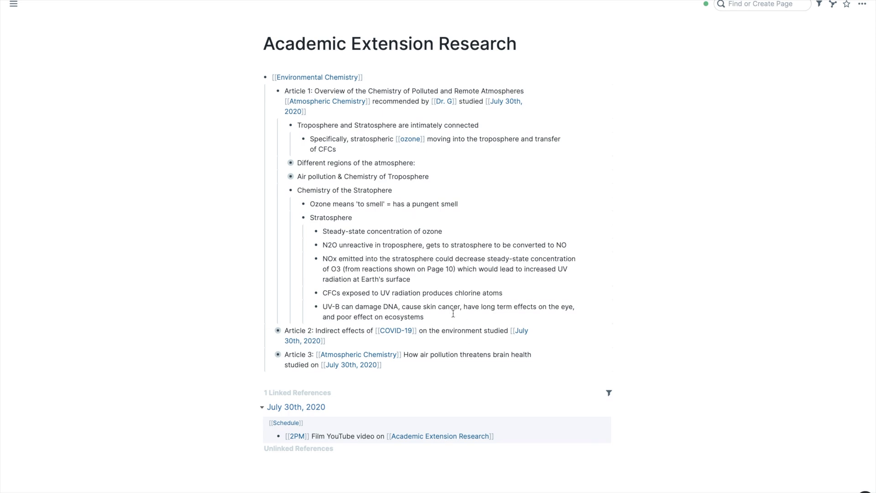
Add a [[Final Thoughts]] bullet with a nested child at the end of Article 1's notes
{"action": "left_click", "coordinate": [453, 314]}
{"action": "key", "text": "Return"}
{"action": "type", "text": "Final thou"}
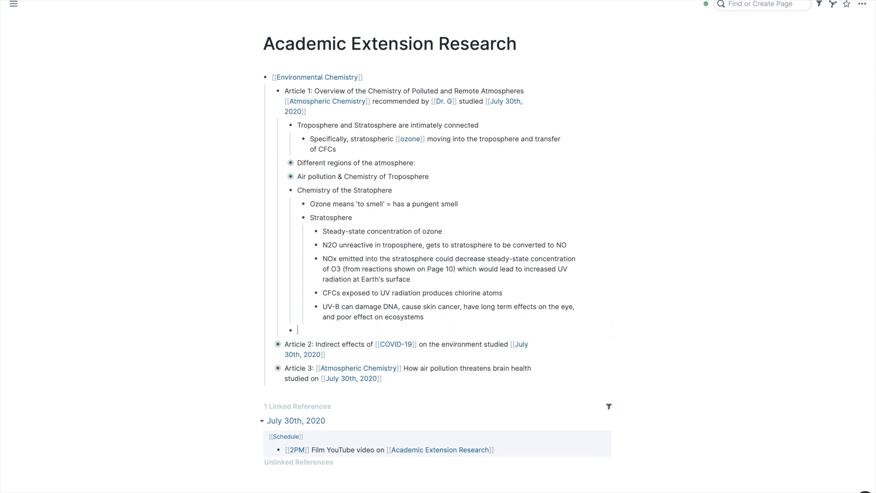
{"action": "type", "text": "[[Final "}
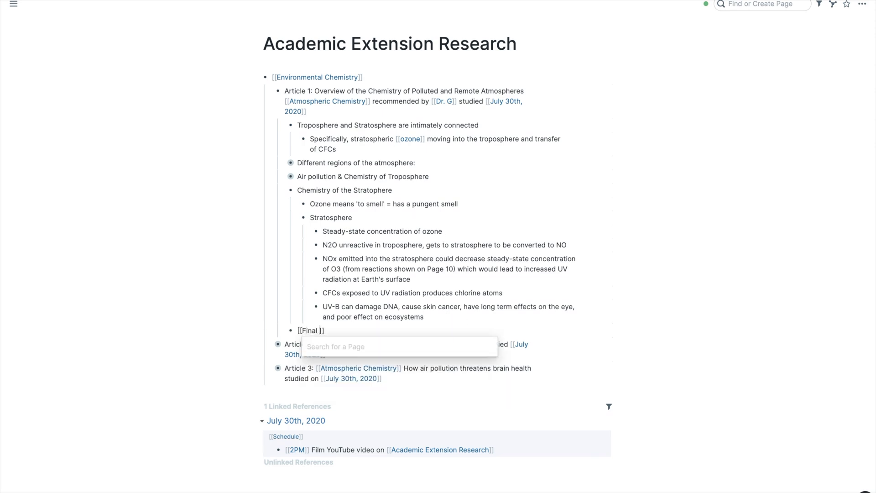
{"action": "type", "text": "Thoughts"}
{"action": "key", "text": "Return"}
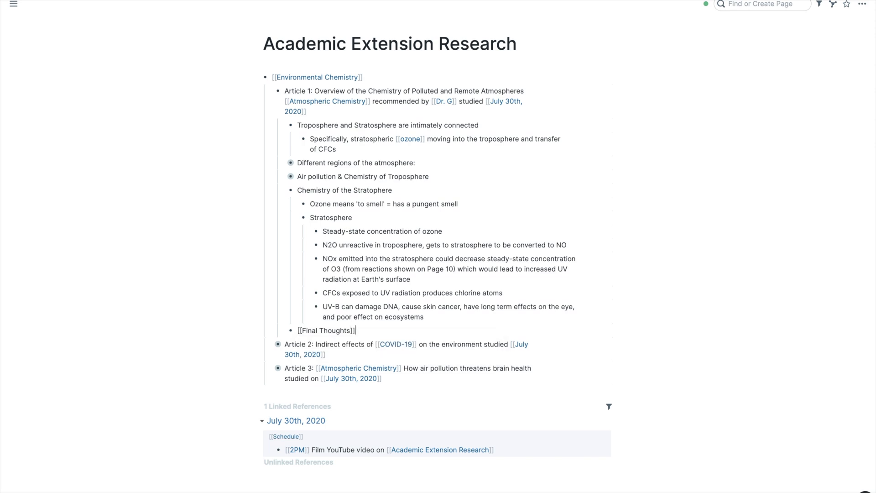
{"action": "key", "text": "Return"}
{"action": "key", "text": "Tab"}
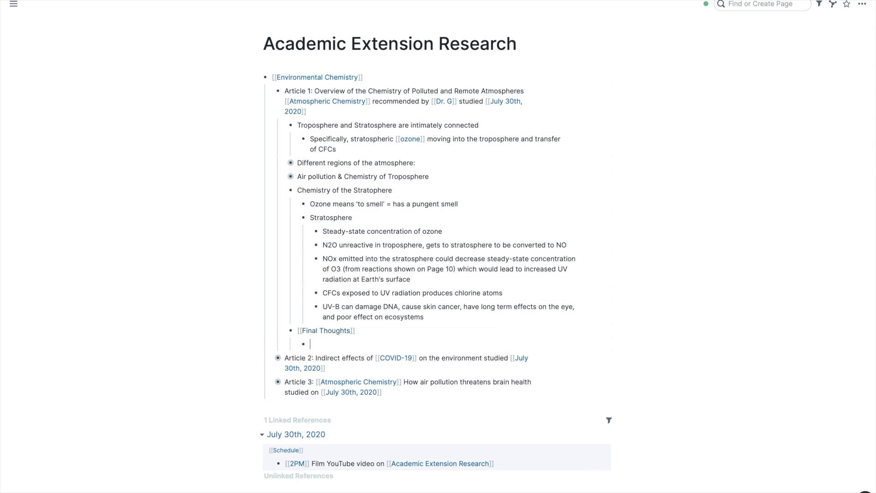
List atmospheric chemistry basics, historical information, chemical reaction background, and 'Very solid evidence of all origins'
{"action": "type", "text": "Basic information about atmospheric chemistry, rundown of the"}
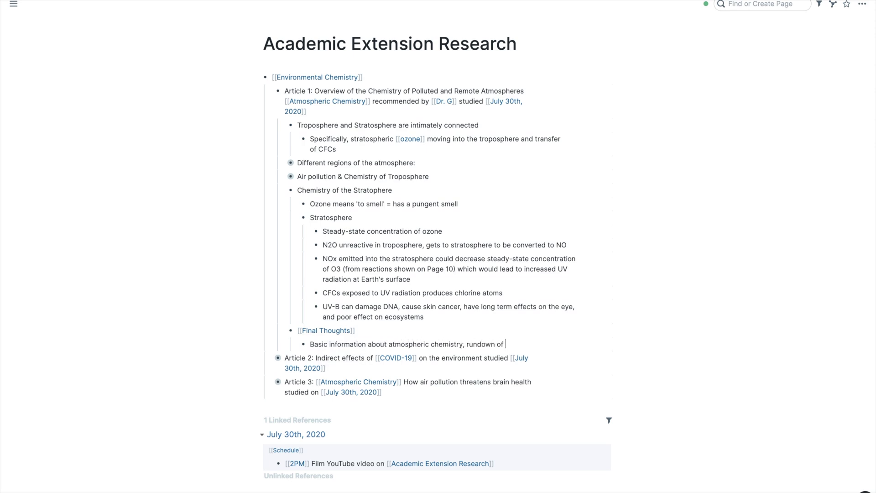
{"action": "key", "text": "BackSpace"}
{"action": "key", "text": "BackSpace"}
{"action": "key", "text": "BackSpace"}
{"action": "key", "text": "BackSpace"}
{"action": "key", "text": "BackSpace"}
{"action": "key", "text": "BackSpace"}
{"action": "key", "text": "BackSpace"}
{"action": "key", "text": "BackSpace"}
{"action": "key", "text": "BackSpace"}
{"action": "key", "text": "BackSpace"}
{"action": "key", "text": "BackSpace"}
{"action": "key", "text": "BackSpace"}
{"action": "key", "text": "BackSpace"}
{"action": "key", "text": "BackSpace"}
{"action": "key", "text": "BackSpace"}
{"action": "key", "text": "BackSpace"}
{"action": "key", "text": "Return"}
{"action": "type", "text": "Historical "}
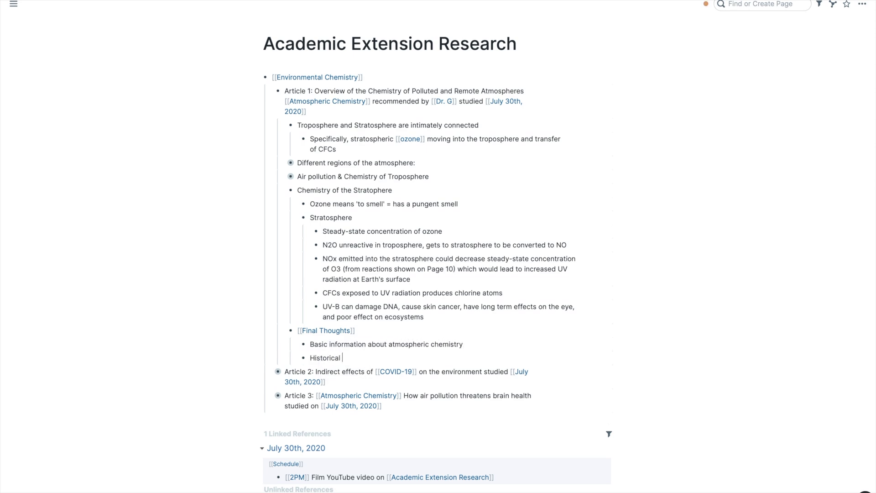
{"action": "type", "text": "information"}
{"action": "key", "text": "Return"}
{"action": "type", "text": "Background on"}
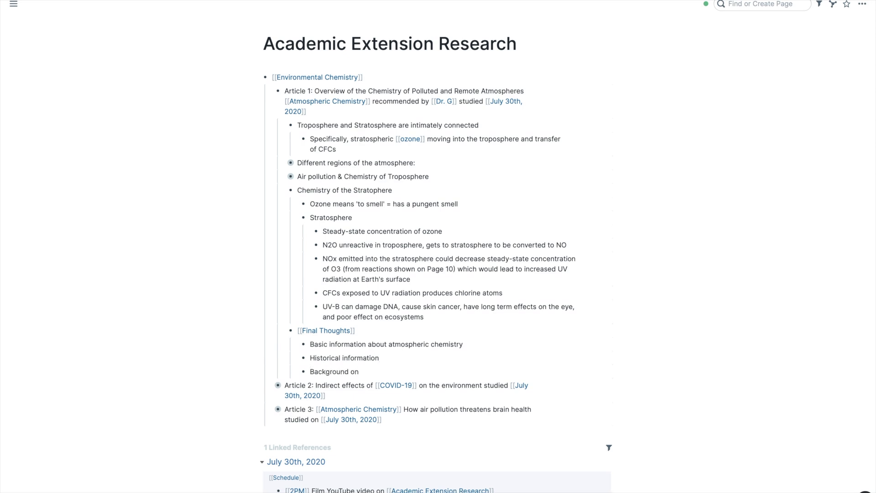
{"action": "type", "text": " different chemical reactions"}
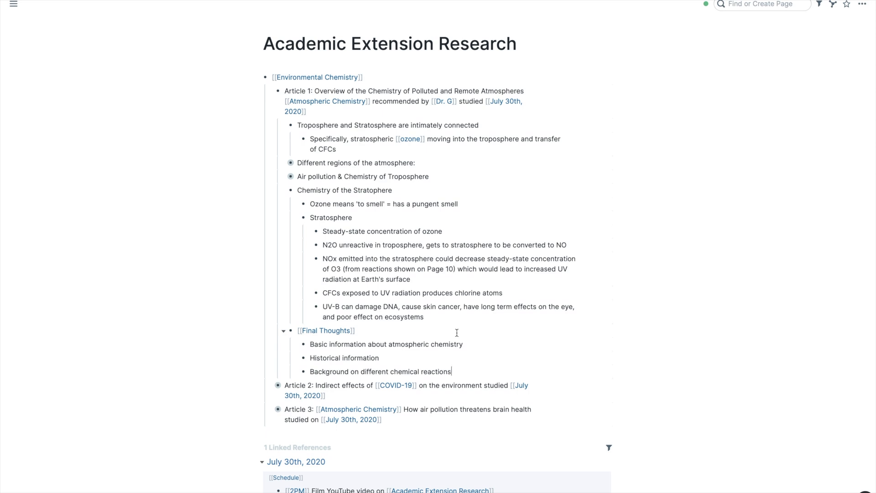
{"action": "key", "text": "Return"}
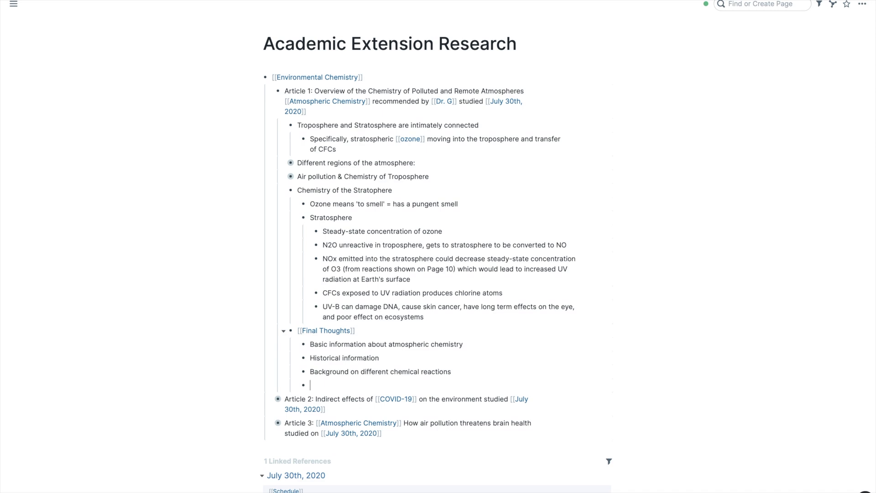
{"action": "type", "text": "Very solid evidence of all origins"}
Collapse Article 1, expand Article 2, and add a [[Final Thoughts]] bullet after Takeaways
{"action": "left_click", "coordinate": [271, 92]}
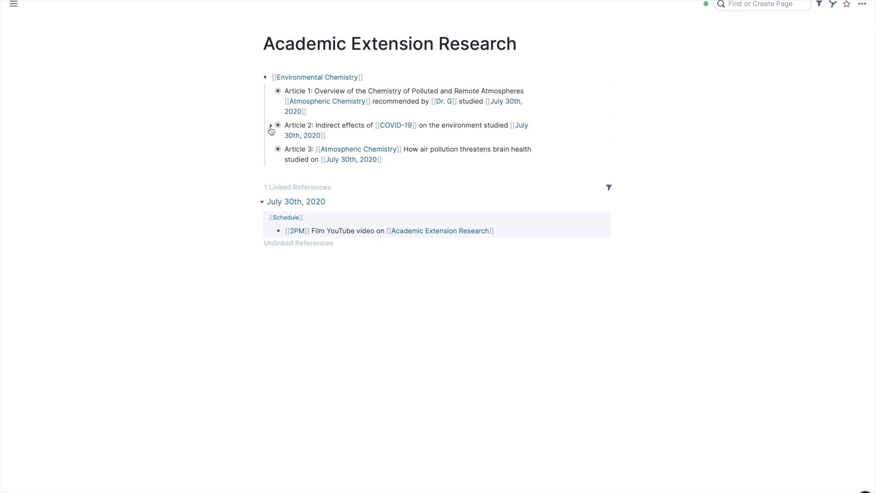
{"action": "left_click", "coordinate": [272, 128]}
{"action": "scroll", "coordinate": [359, 300], "scroll_direction": "down", "scroll_amount": 15}
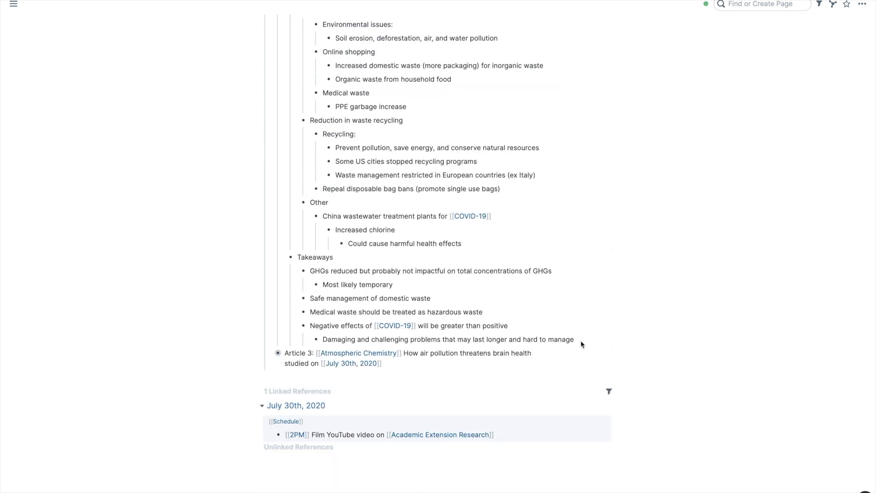
{"action": "key", "text": "Return"}
{"action": "key", "text": "shift+Tab"}
{"action": "key", "text": "shift+Tab"}
{"action": "type", "text": "[[Final"}
{"action": "key", "text": "Return"}
Beneath it, write '[[COVID-19]] has caused an overall negative effect on the environment in the long term'
{"action": "key", "text": "Return"}
{"action": "key", "text": "Tab"}
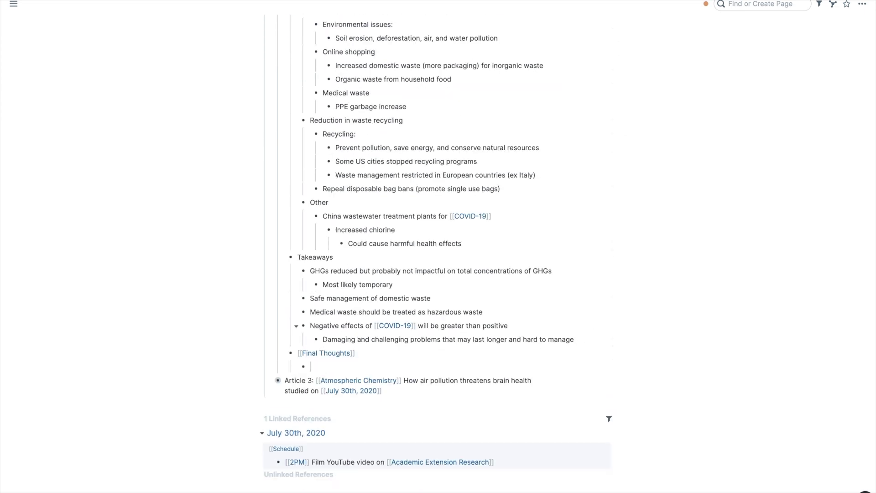
{"action": "type", "text": "CO"}
{"action": "key", "text": "shift+Home"}
{"action": "type", "text": "[["}
{"action": "key", "text": "Return"}
{"action": "type", "text": "has caused an overall negative effect on the environment in the long term"}
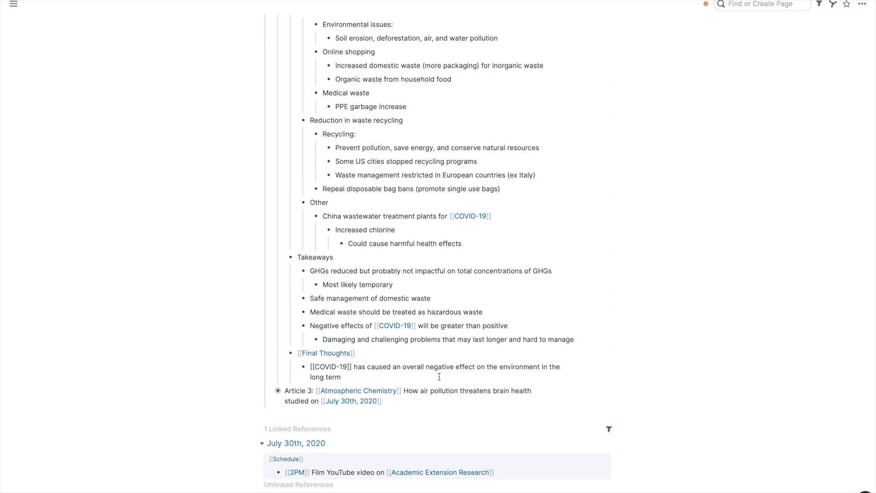
Switch to Article 3 and add Final Thoughts: air pollution causes [[Alzheimer's]] and autism-like behavior in high-exposure areas
{"action": "scroll", "coordinate": [437, 379], "scroll_direction": "up", "scroll_amount": 15}
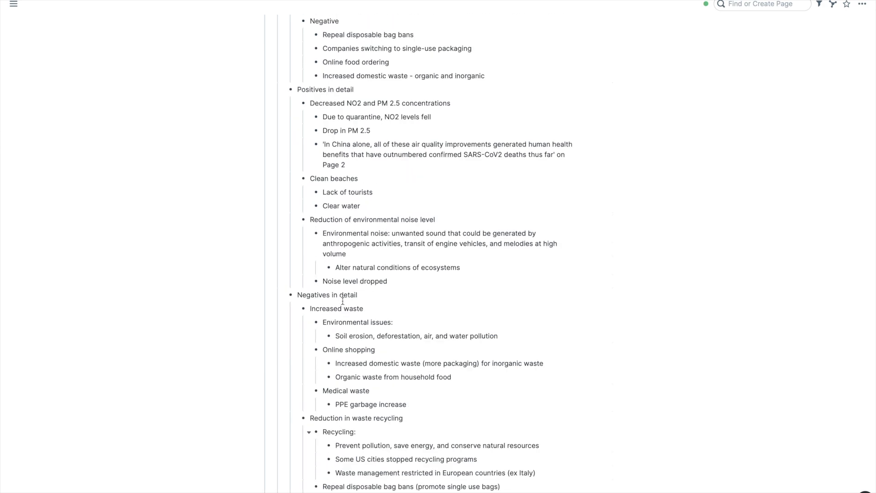
{"action": "left_click", "coordinate": [274, 83]}
{"action": "left_click", "coordinate": [272, 153]}
{"action": "scroll", "coordinate": [350, 249], "scroll_direction": "down", "scroll_amount": 3}
{"action": "scroll", "coordinate": [349, 249], "scroll_direction": "down", "scroll_amount": 15}
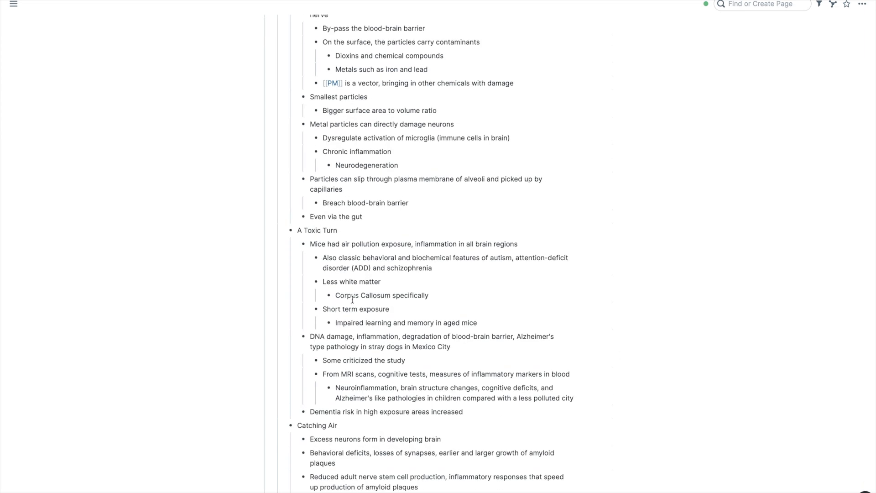
{"action": "type", "text": "[[Fin"}
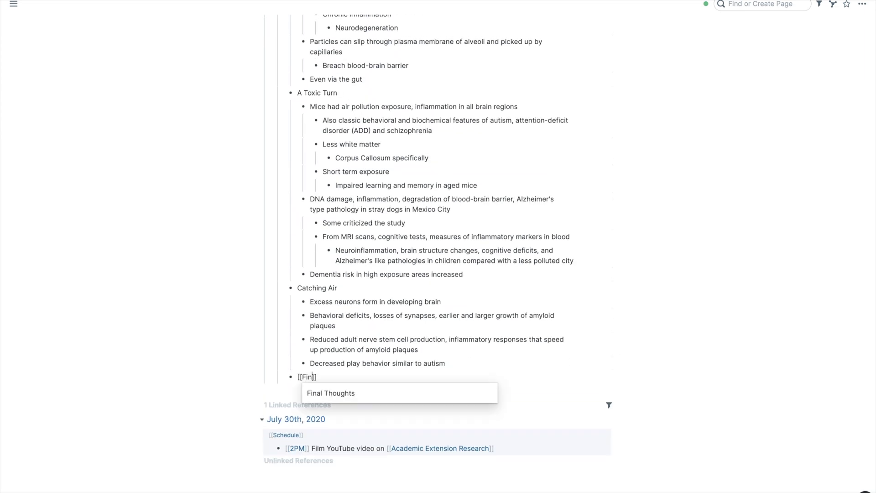
{"action": "key", "text": "Return"}
{"action": "key", "text": "Return"}
{"action": "key", "text": "Tab"}
{"action": "type", "text": "Air pollution can cause "}
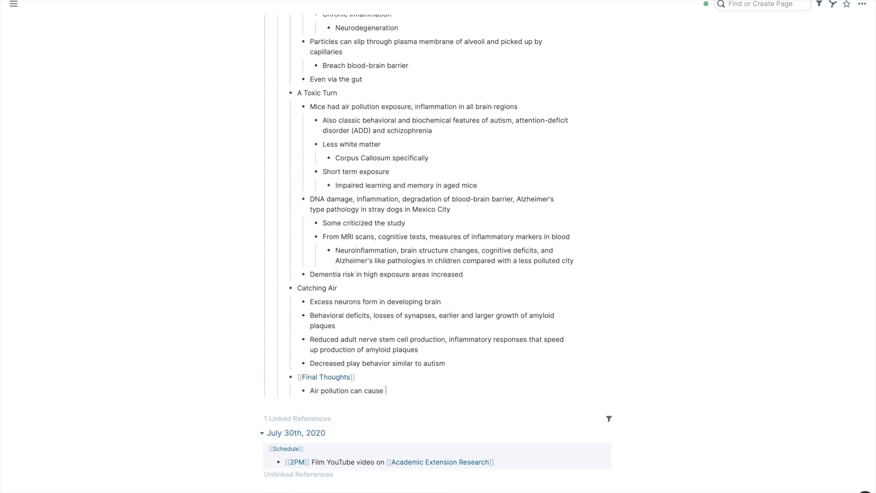
{"action": "type", "text": "neurological problems, such as [[Alz"}
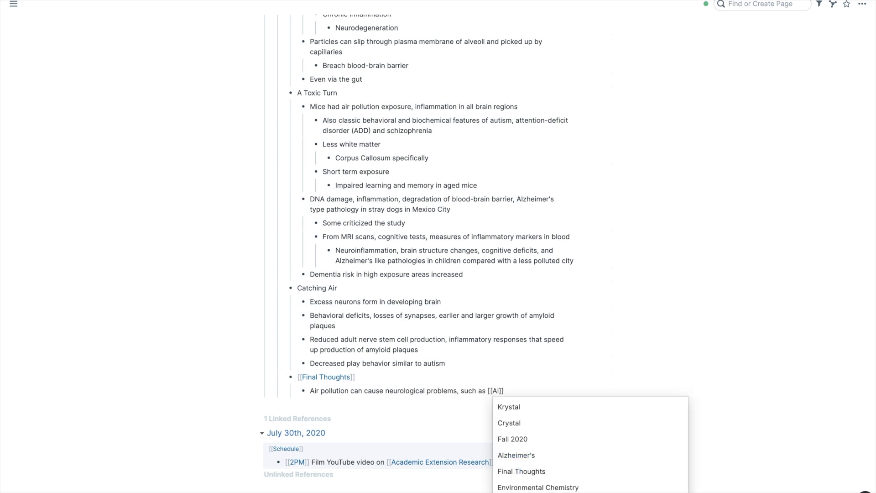
{"action": "key", "text": "Return"}
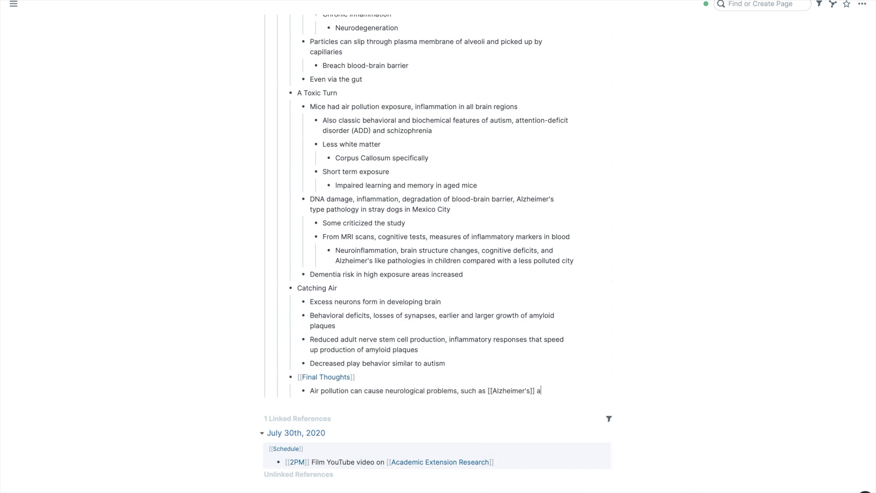
{"action": "type", "text": "and even autism-like behavior"}
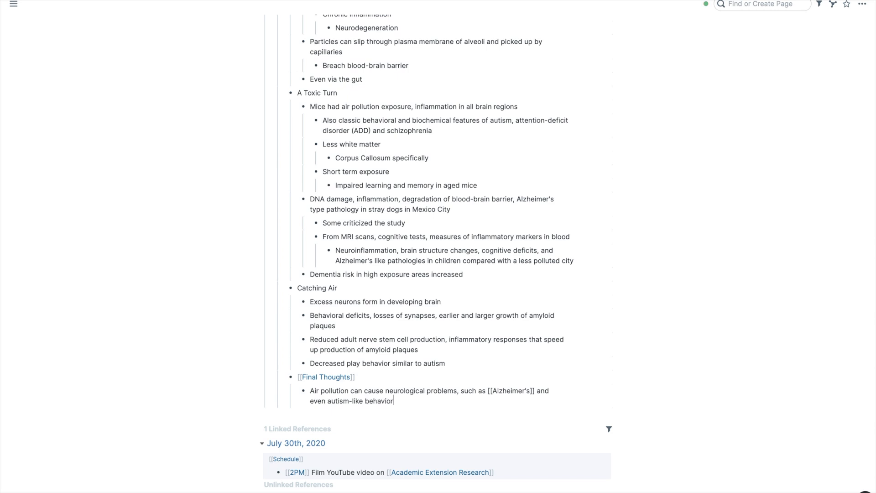
{"action": "type", "text": " for areas with high exposure to pollution"}
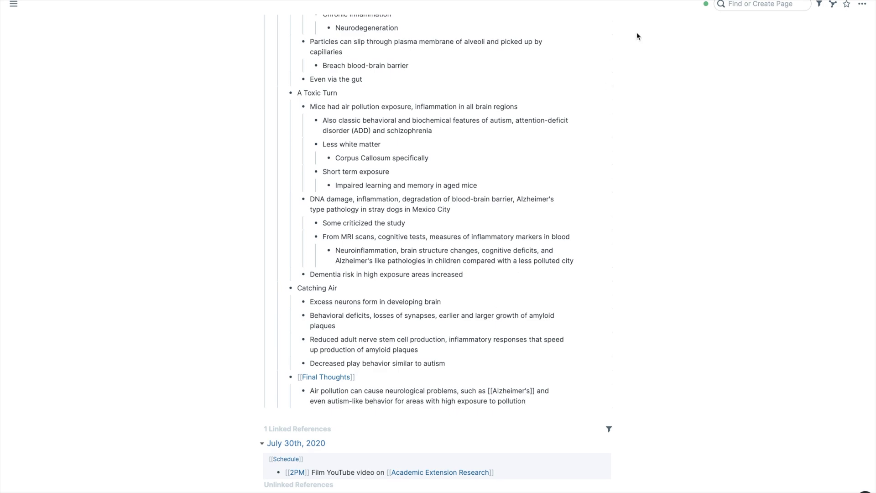
Scroll back up to the top of the Academic Extension Research page
{"action": "scroll", "coordinate": [593, 274], "scroll_direction": "up", "scroll_amount": 15}
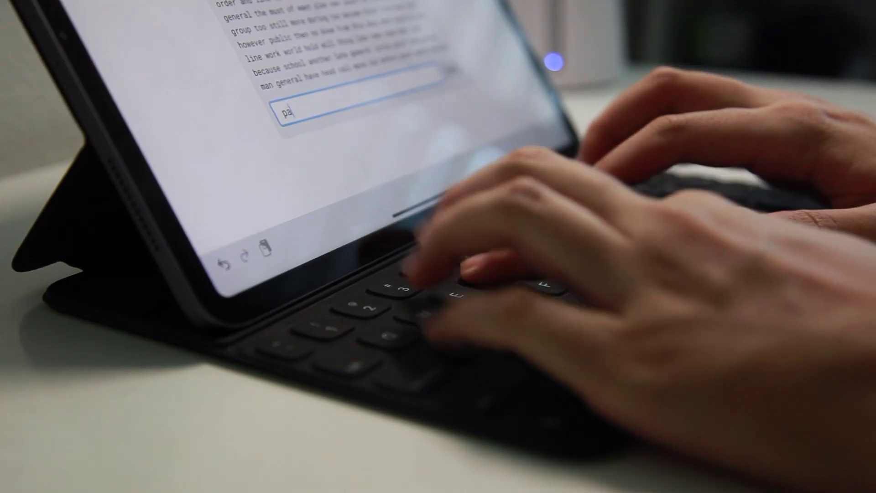
{"action": "type", "text": "ou"}
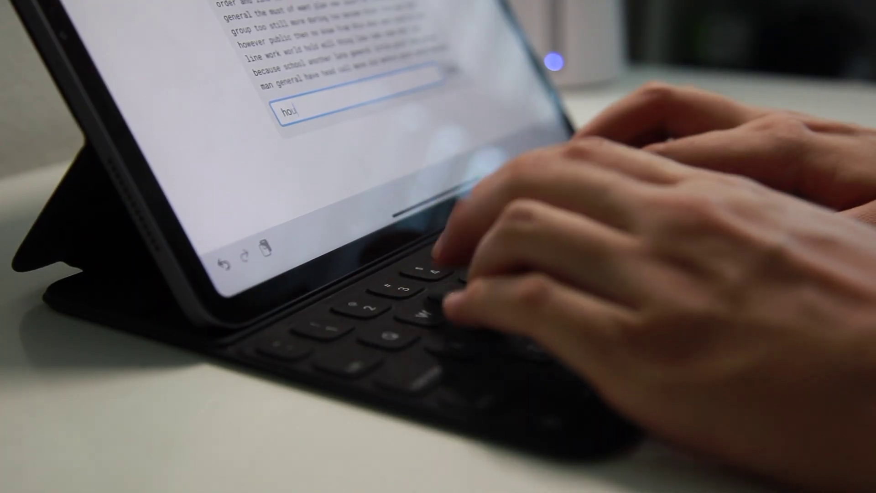
{"action": "type", "text": "se the "}
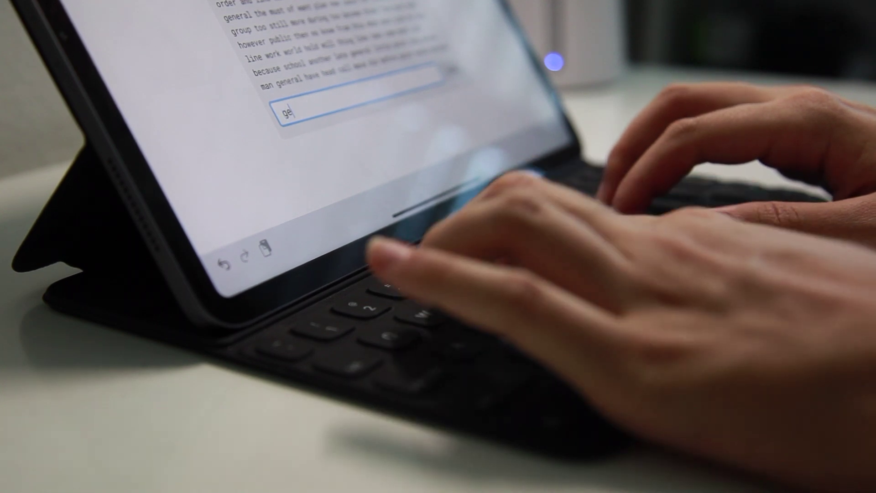
{"action": "type", "text": "r"}
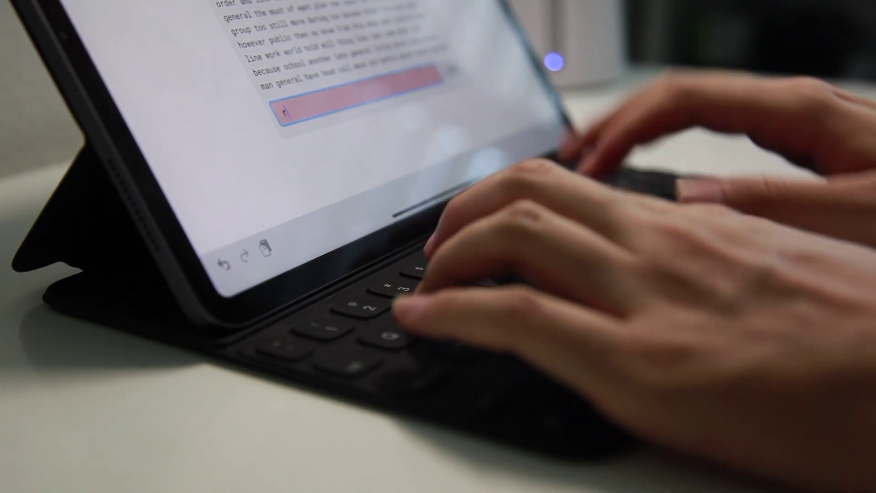
{"action": "key", "text": "BackSpace"}
{"action": "type", "text": "tim"}
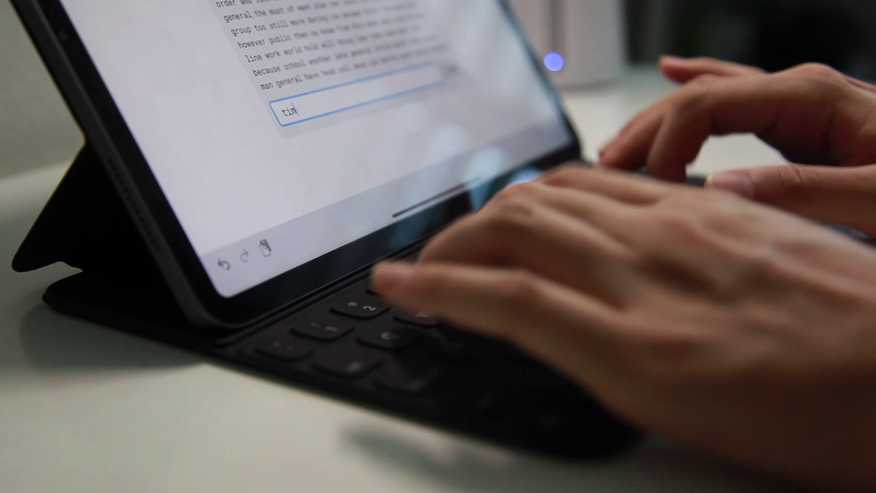
{"action": "type", "text": "e firs"}
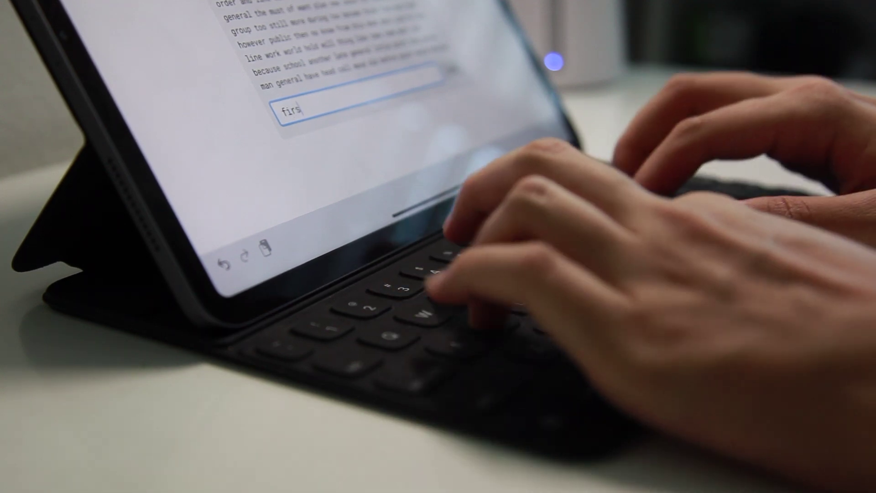
{"action": "type", "text": "t lon"}
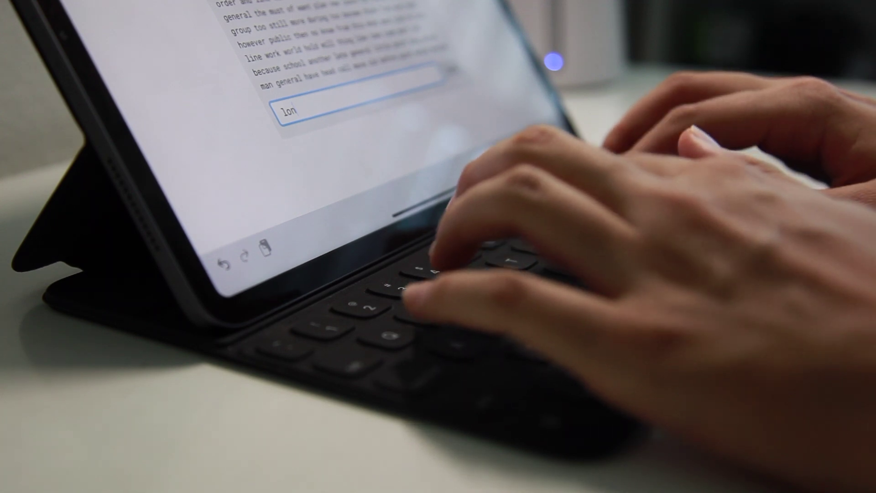
{"action": "type", "text": "g f"}
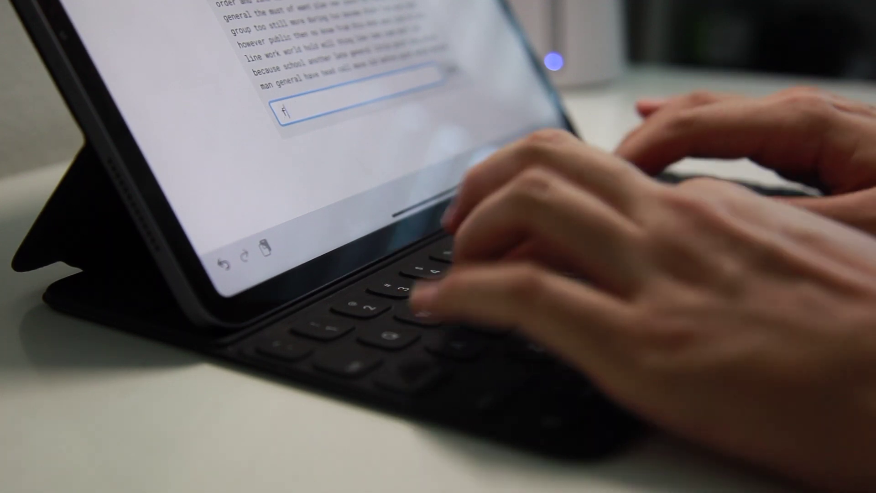
{"action": "type", "text": "rom h"}
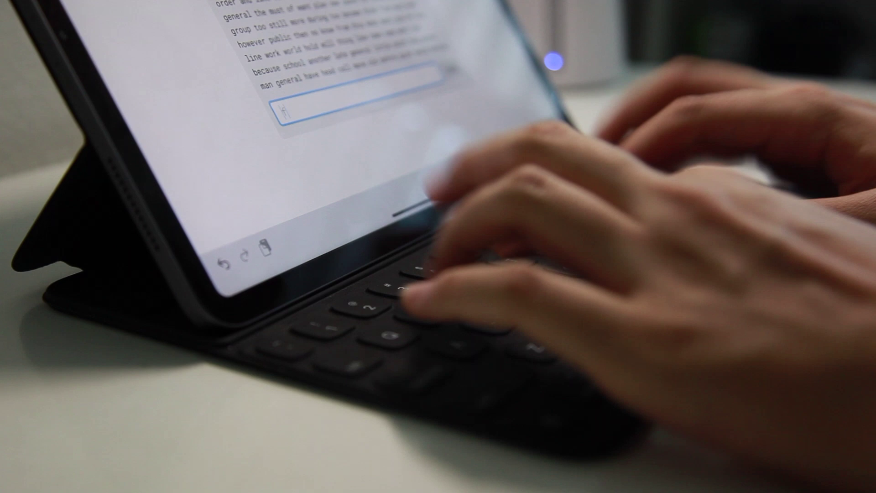
{"action": "type", "text": "old wi"}
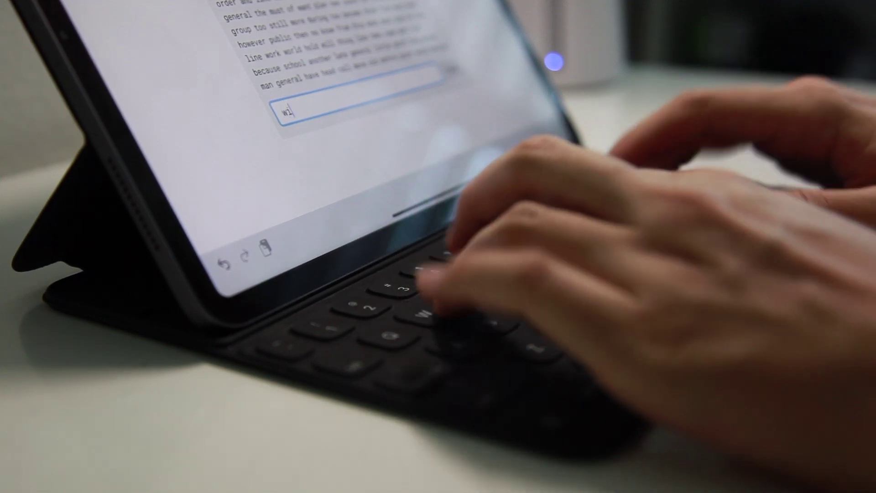